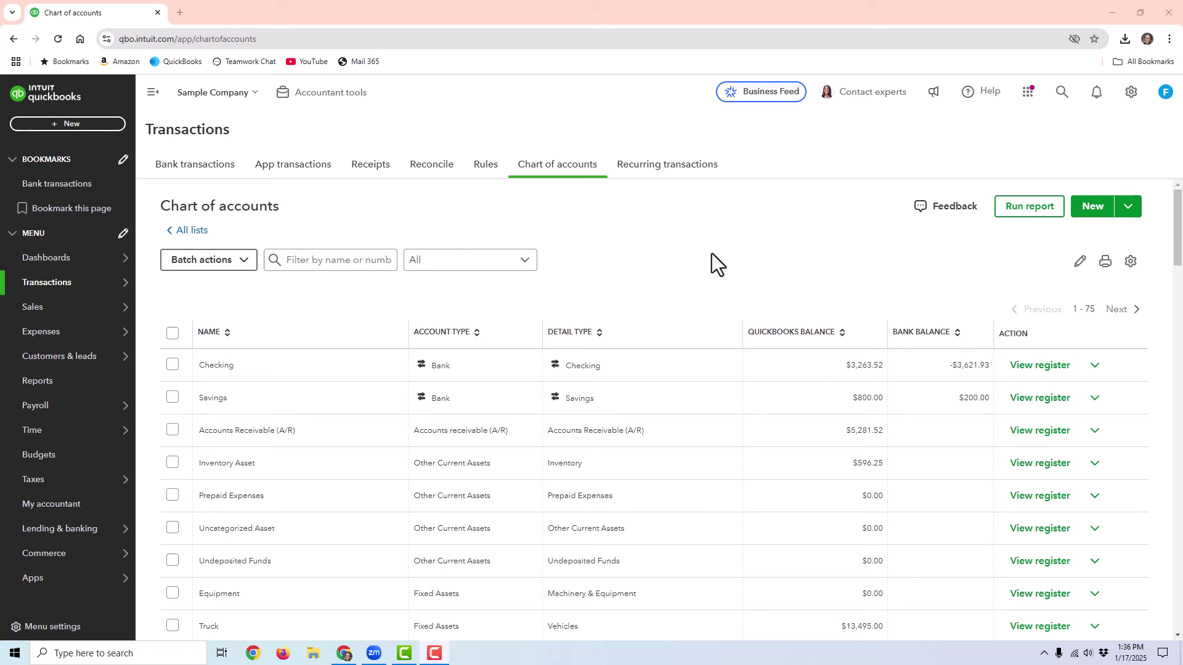
Look through the chart of accounts, from the bank and asset accounts down to the expense accounts.
mouse_move(25, 285)
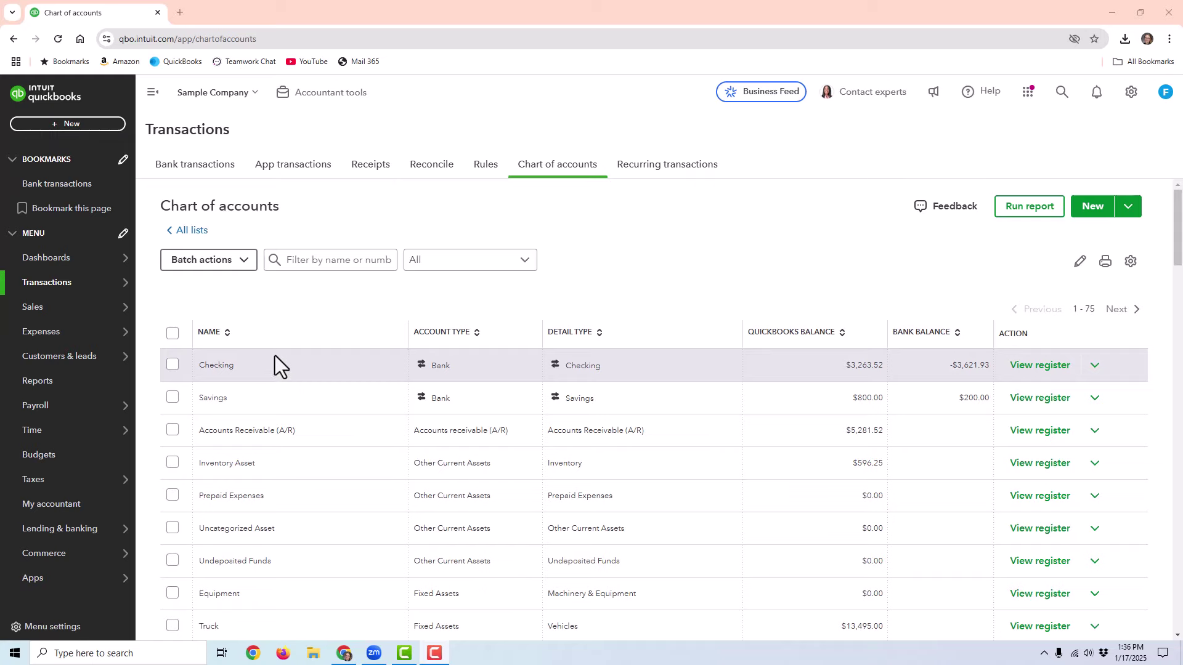
scroll(274, 360, down, 5)
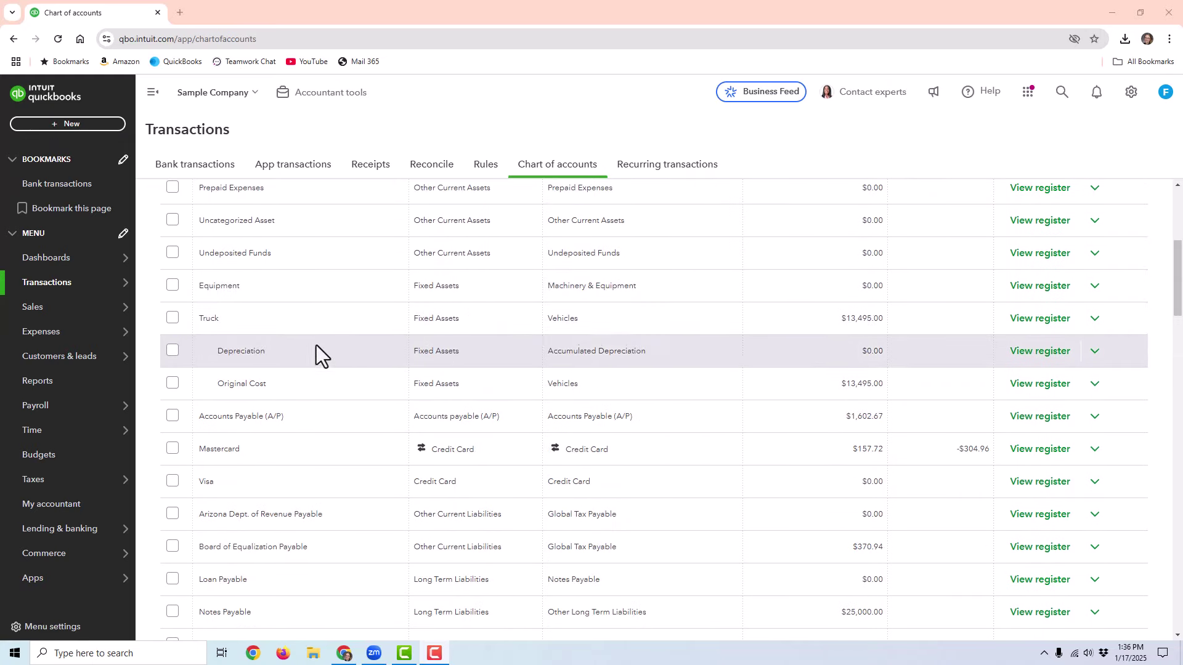
scroll(316, 345, down, 3)
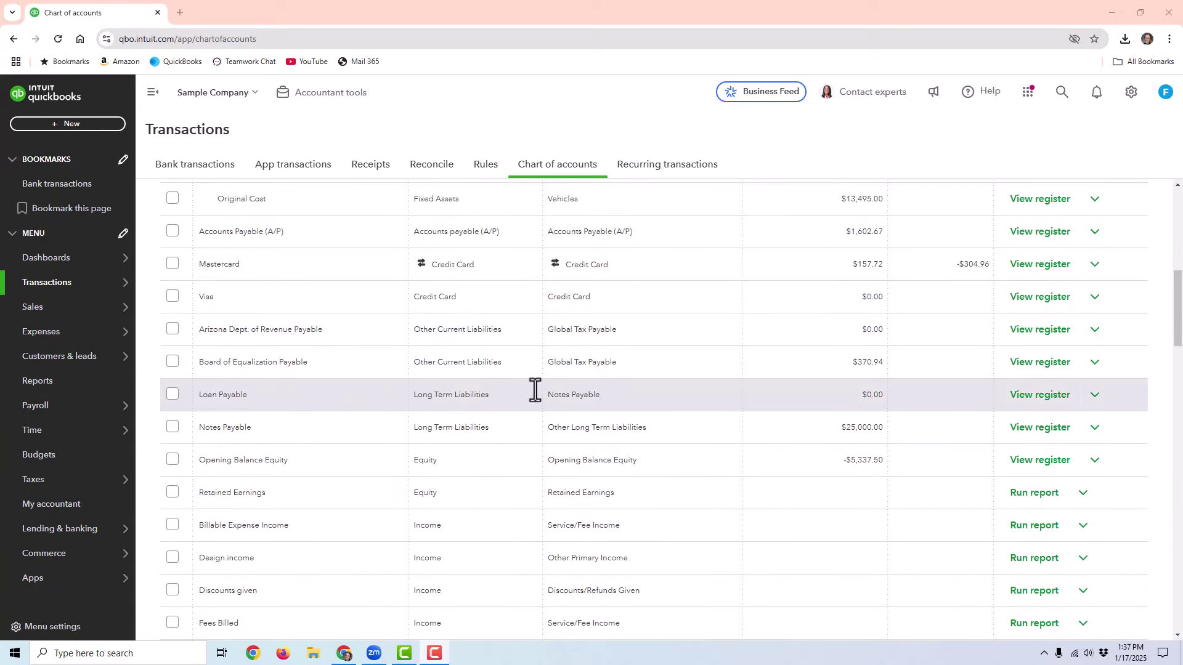
scroll(456, 397, down, 5)
scroll(455, 401, down, 7)
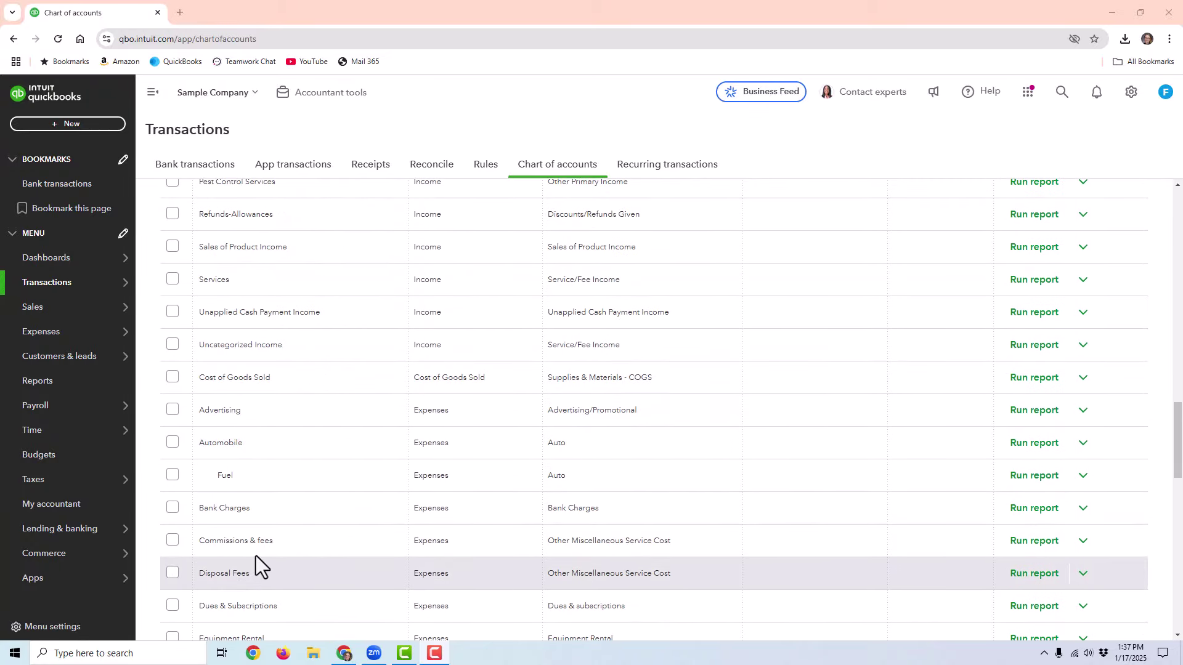
scroll(258, 555, down, 3)
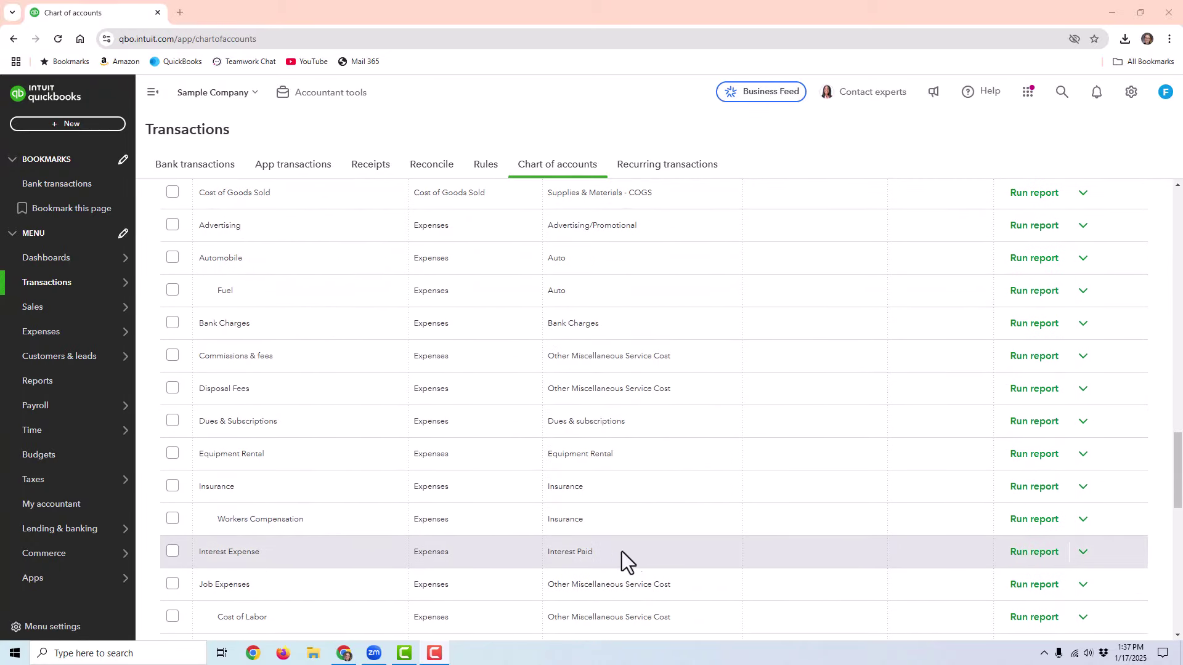
scroll(540, 509, up, 15)
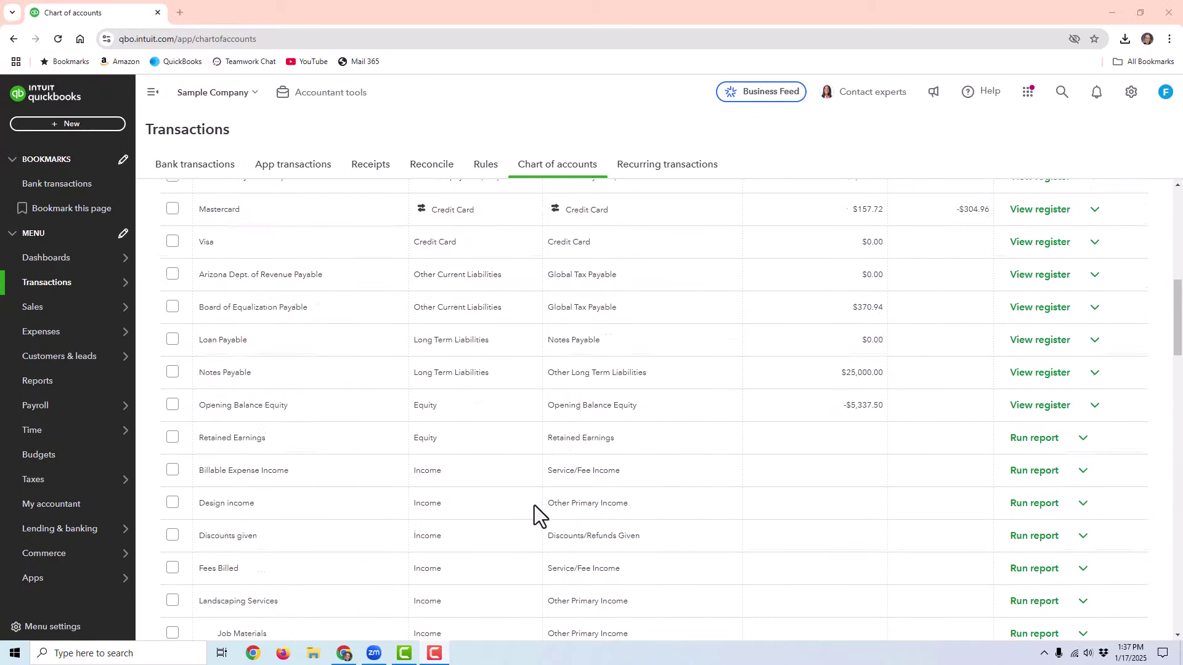
scroll(533, 501, up, 9)
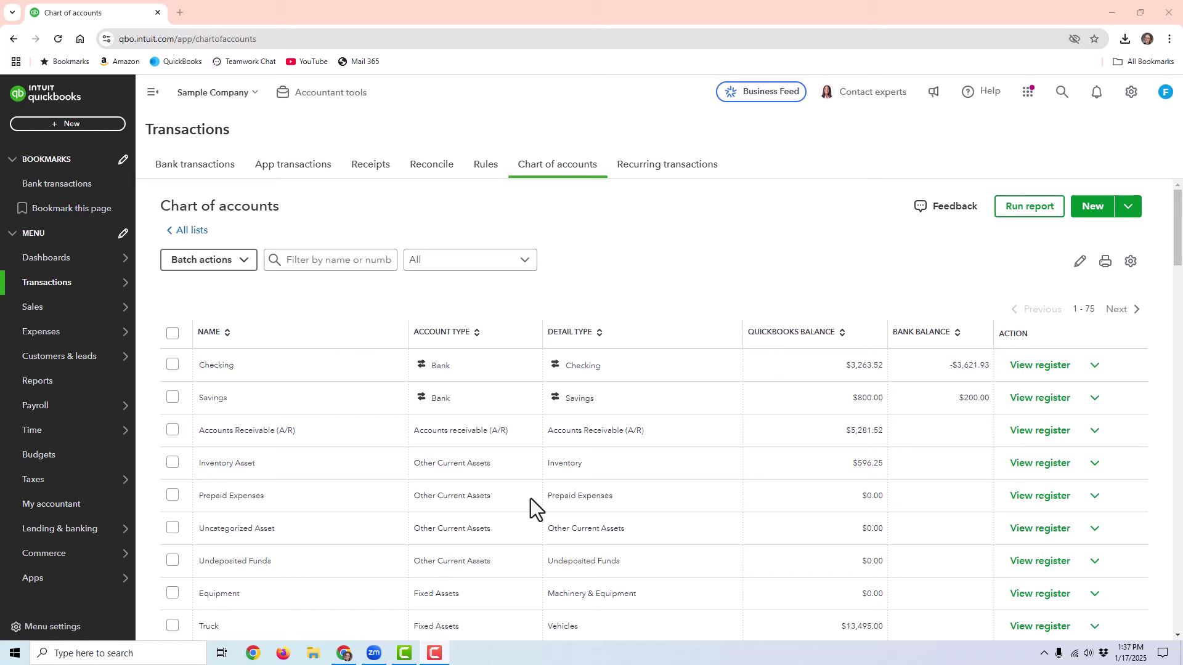
Start a new journal entry and debit the Equipment fixed asset account 15,000 on the first line.
click(70, 124)
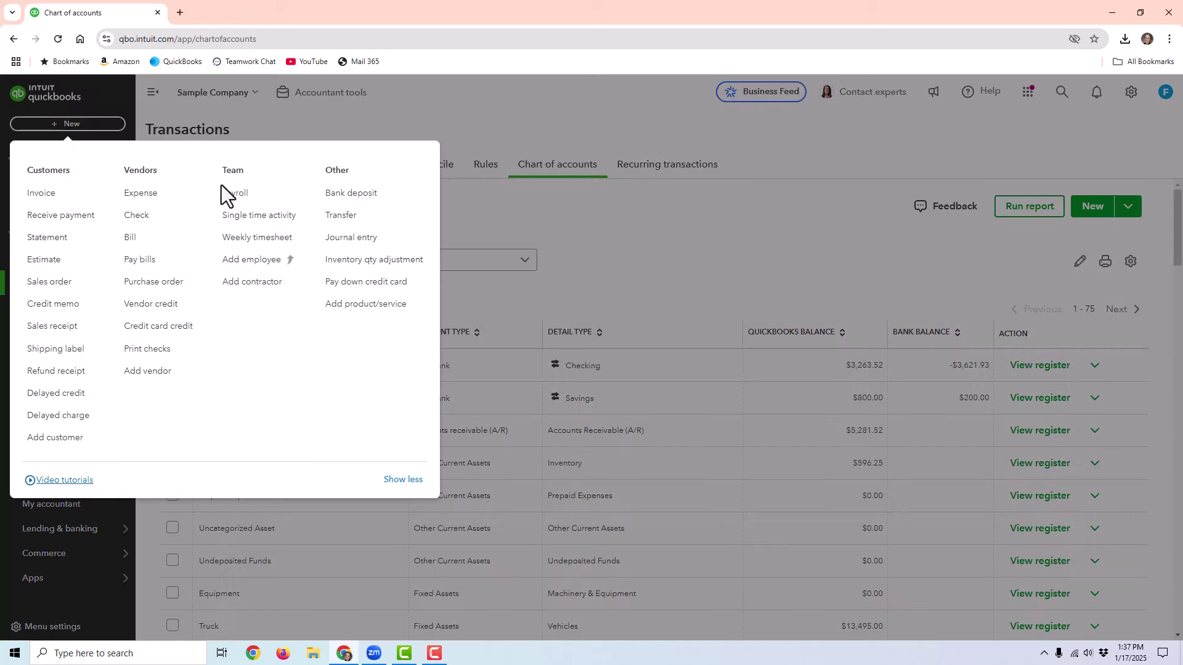
click(368, 241)
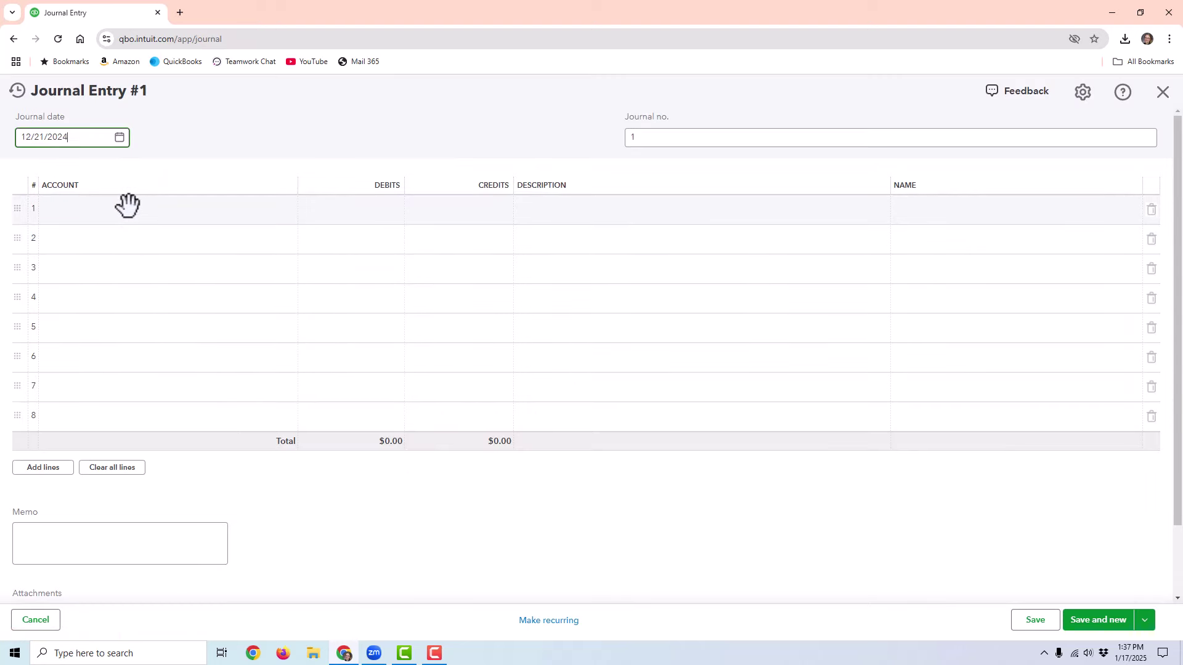
click(129, 208)
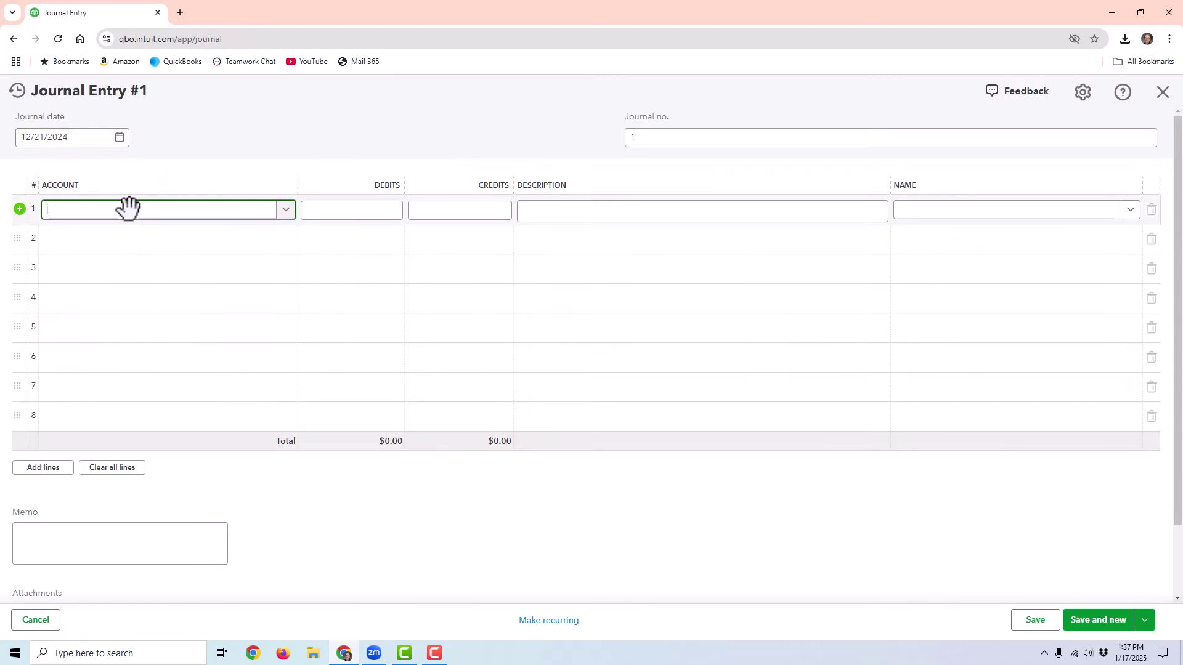
text(equip)
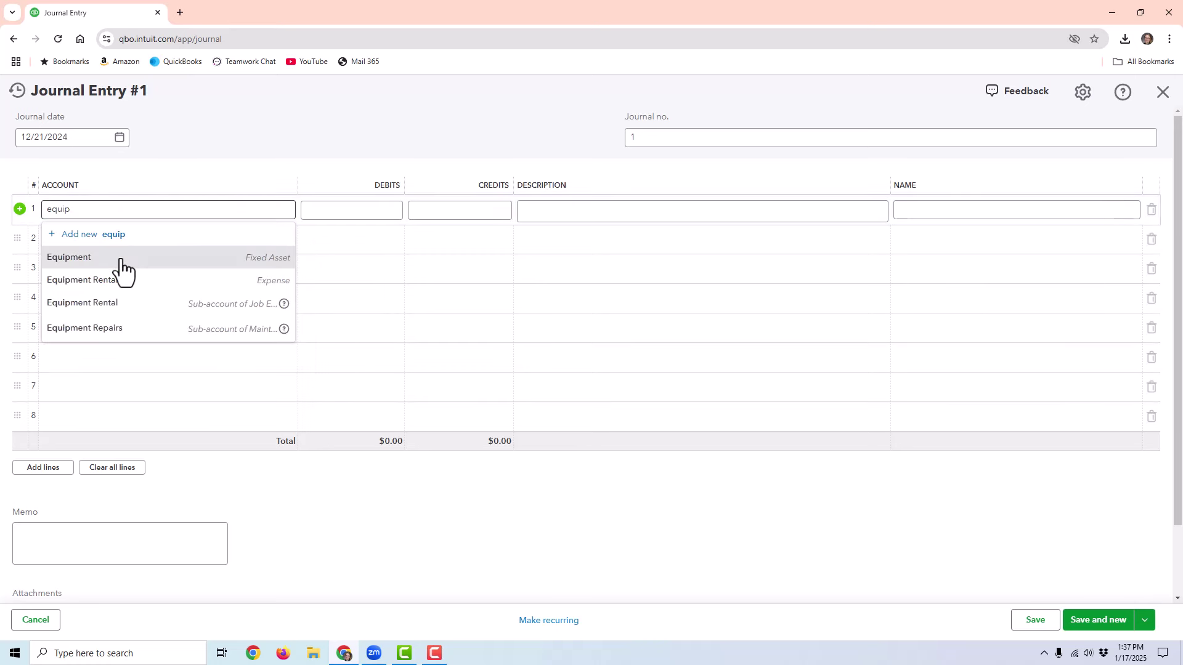
click(120, 259)
click(336, 213)
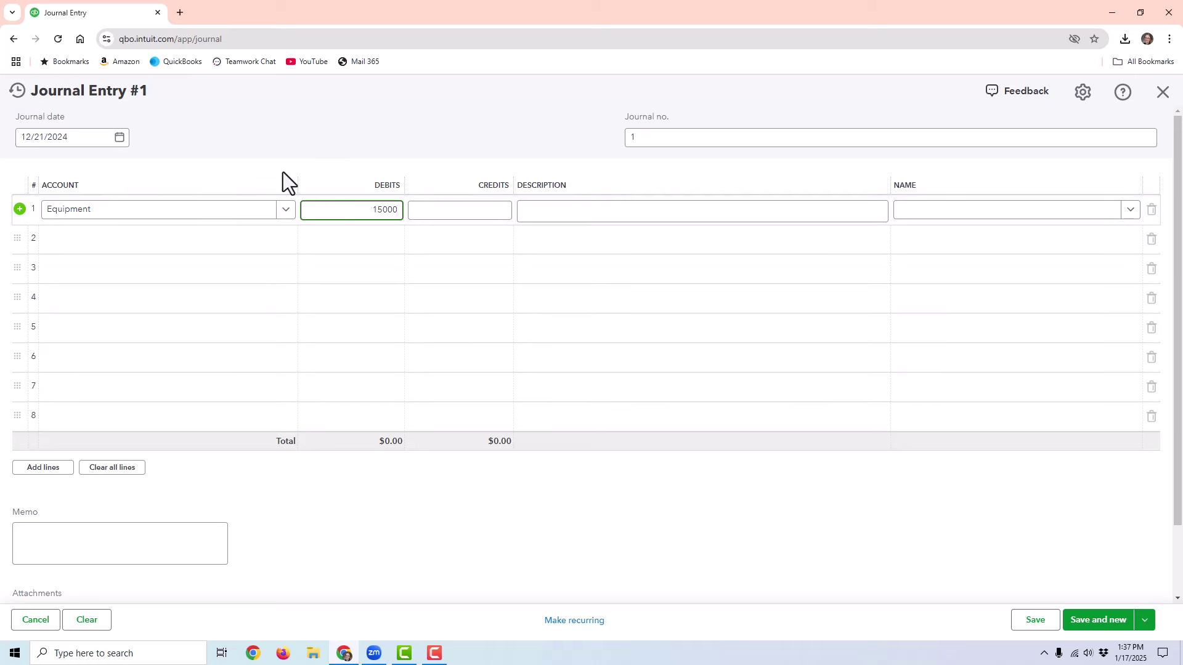
Credit the Loan Payable account 13,000 on the second line of the journal entry.
click(223, 239)
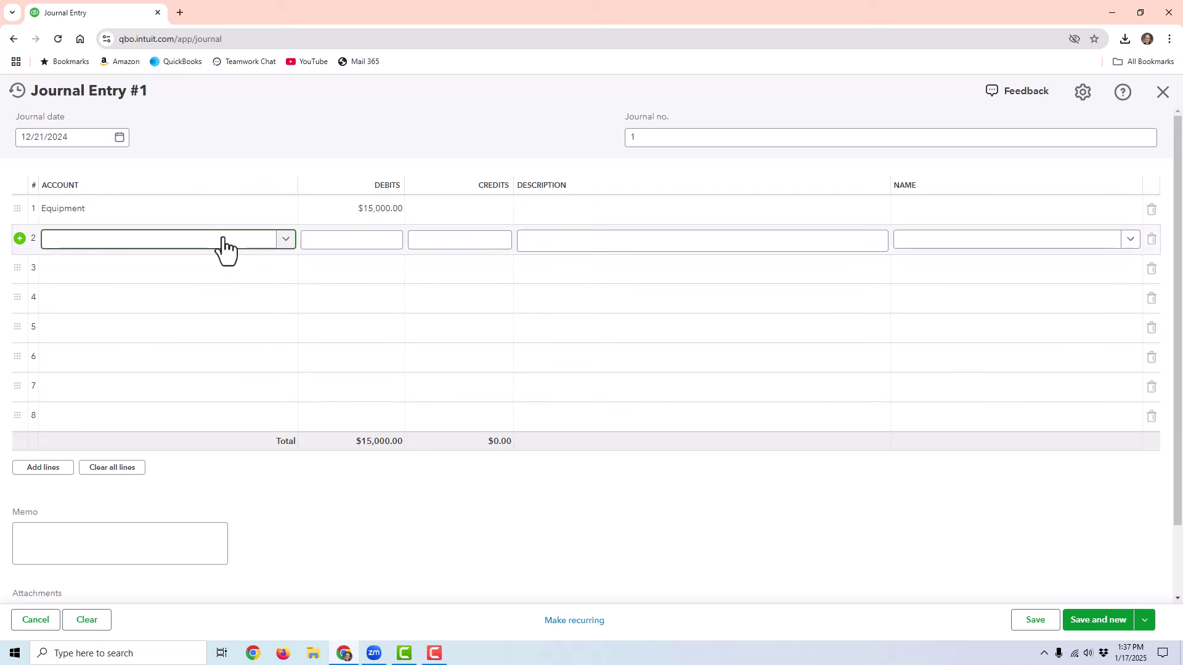
text(loan)
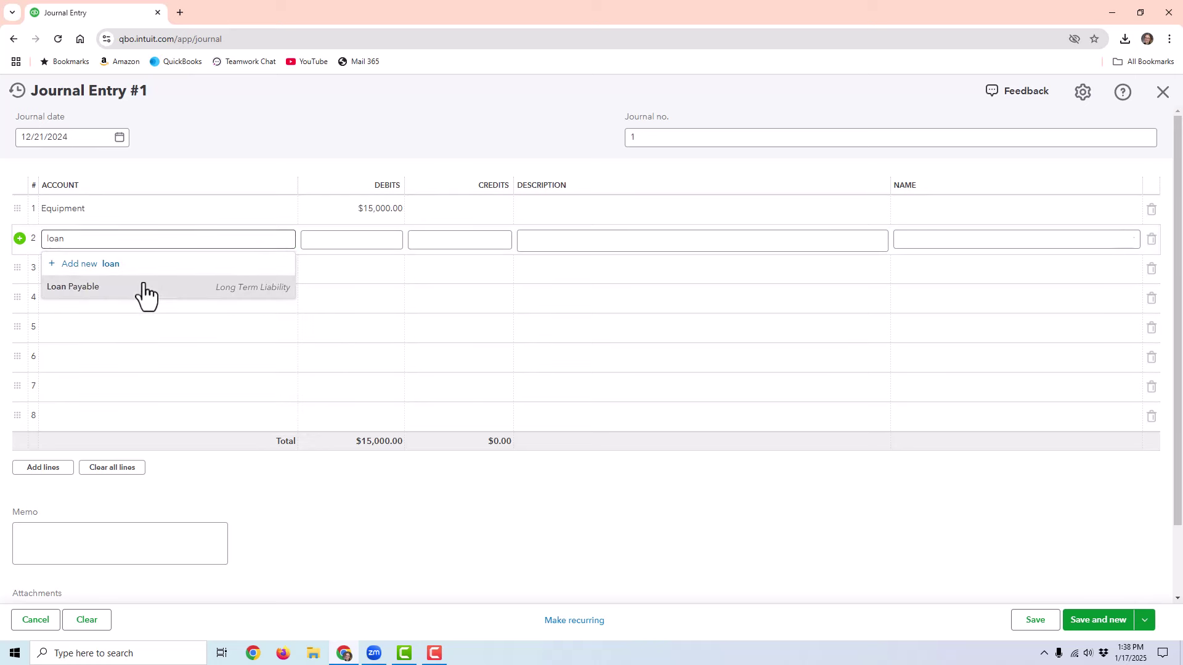
click(142, 287)
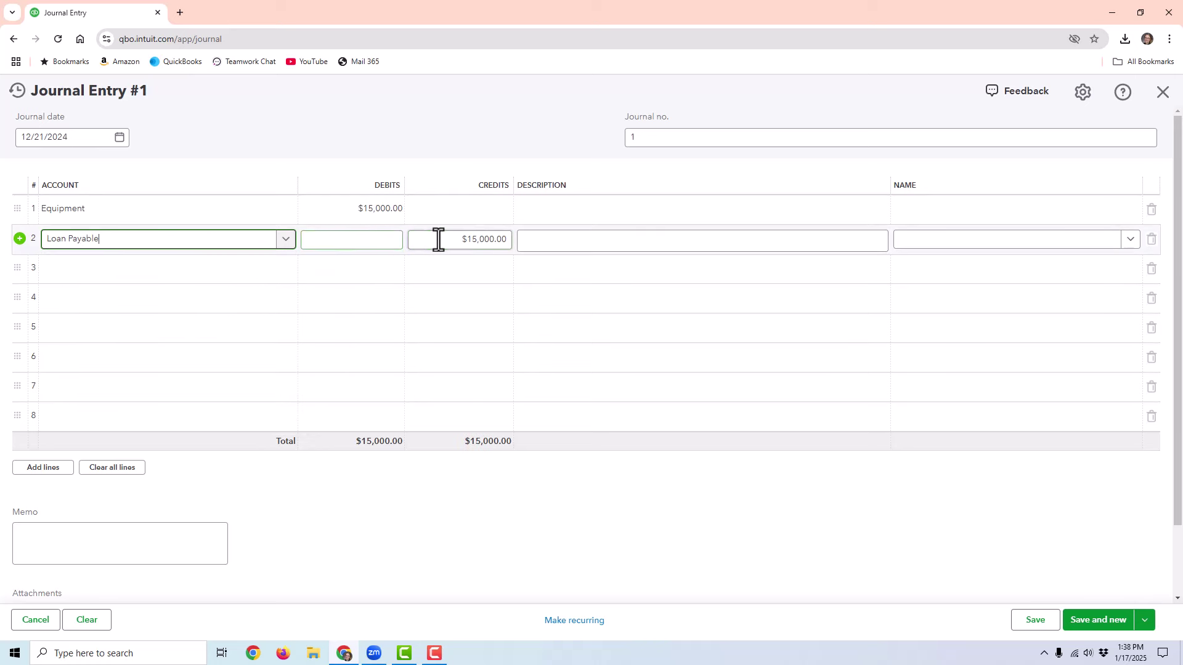
click(452, 239)
text(13000)
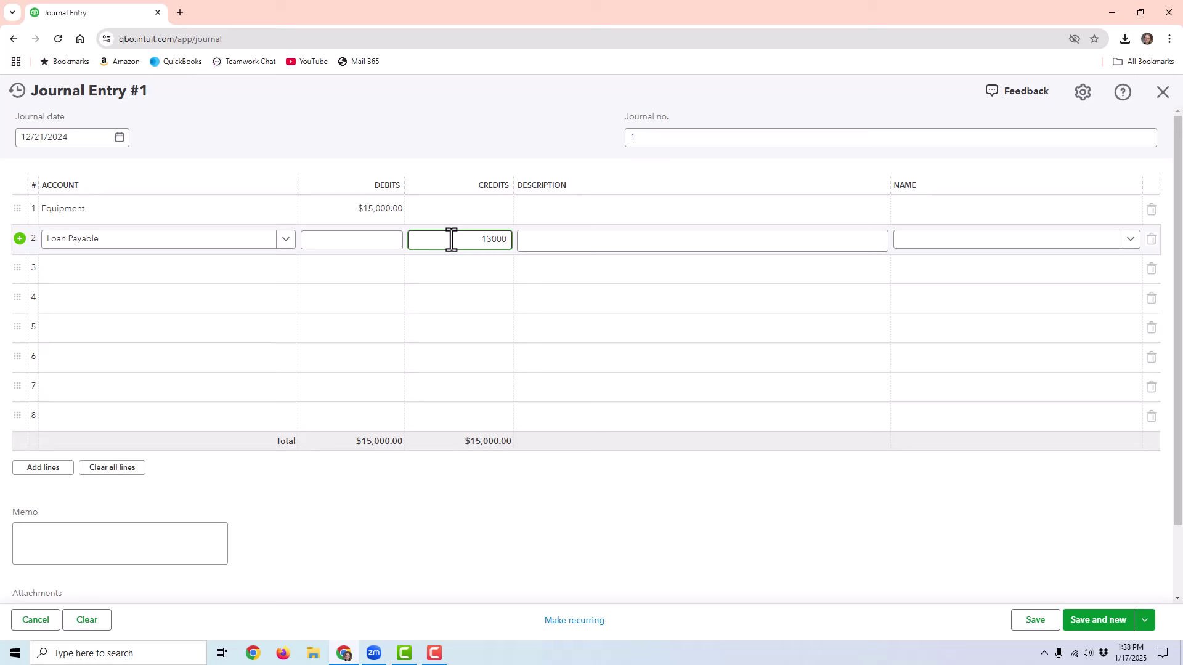
text(3,000)
click(554, 239)
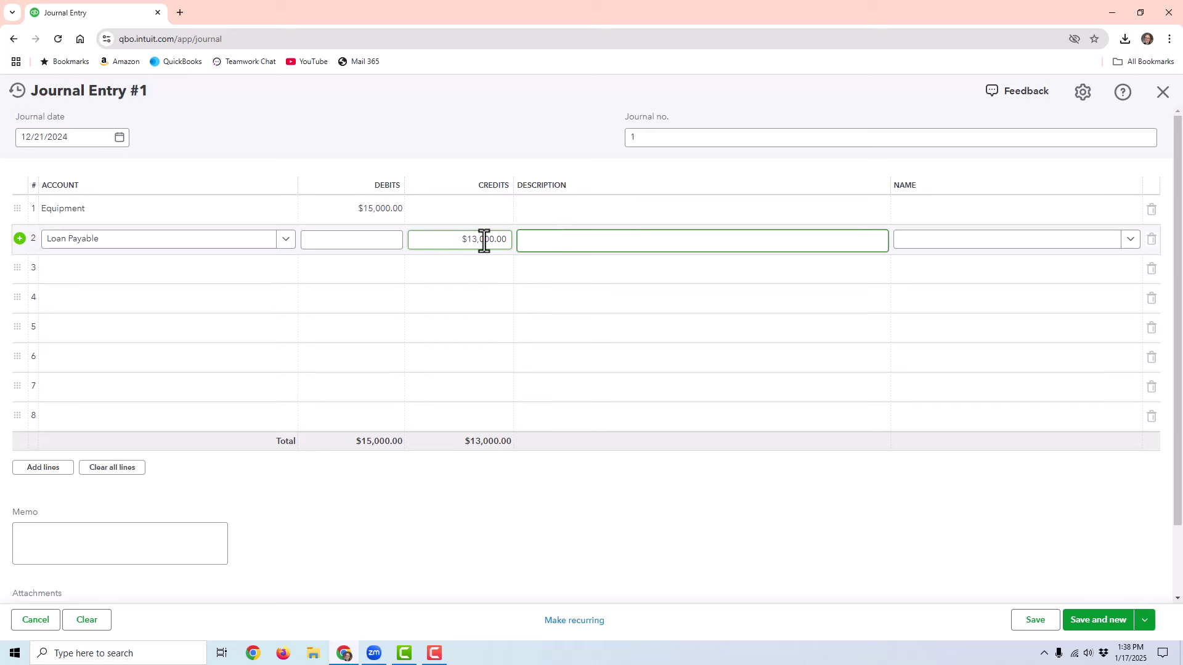
Add the Checking account on the third line for the remaining 2,000 credit.
click(110, 267)
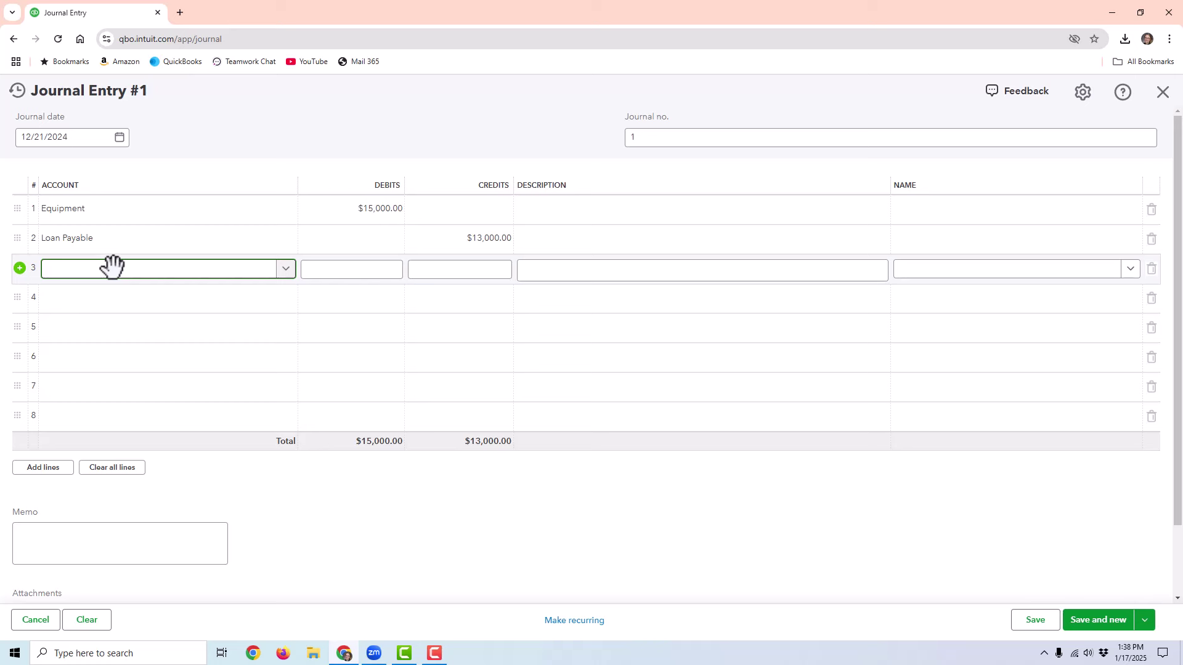
text(chec)
key(BackSpace)
text(ec)
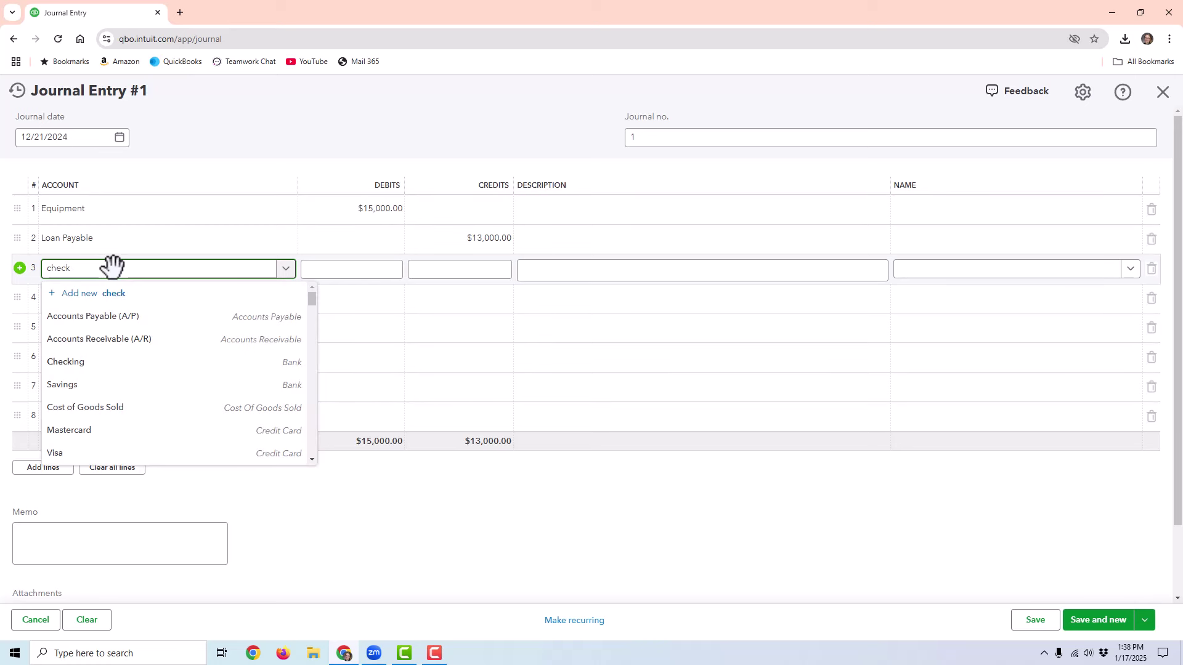
click(105, 316)
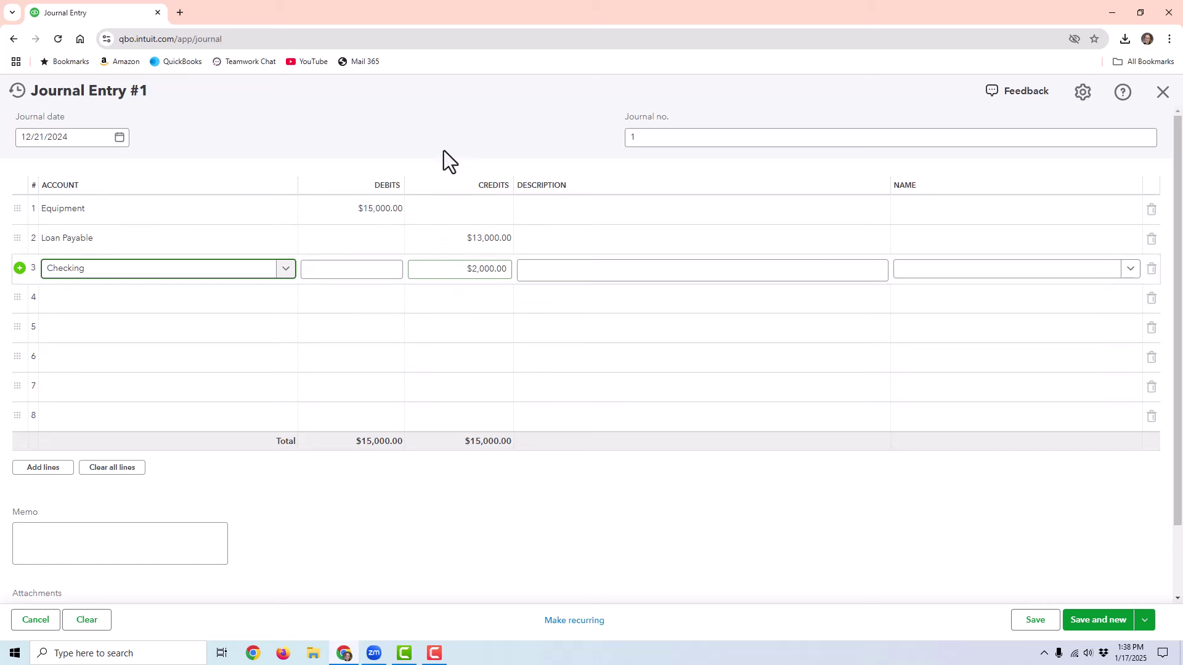
Enter the memo "purchase equipment", then save and close the journal entry.
click(113, 549)
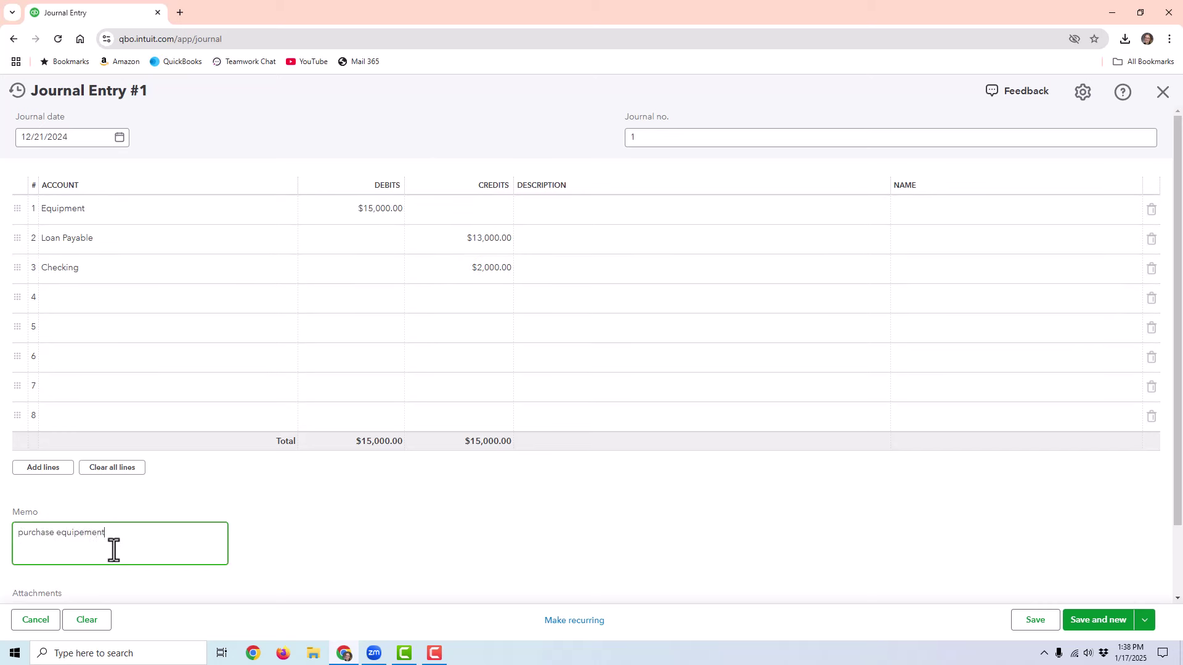
text(purchase equipment)
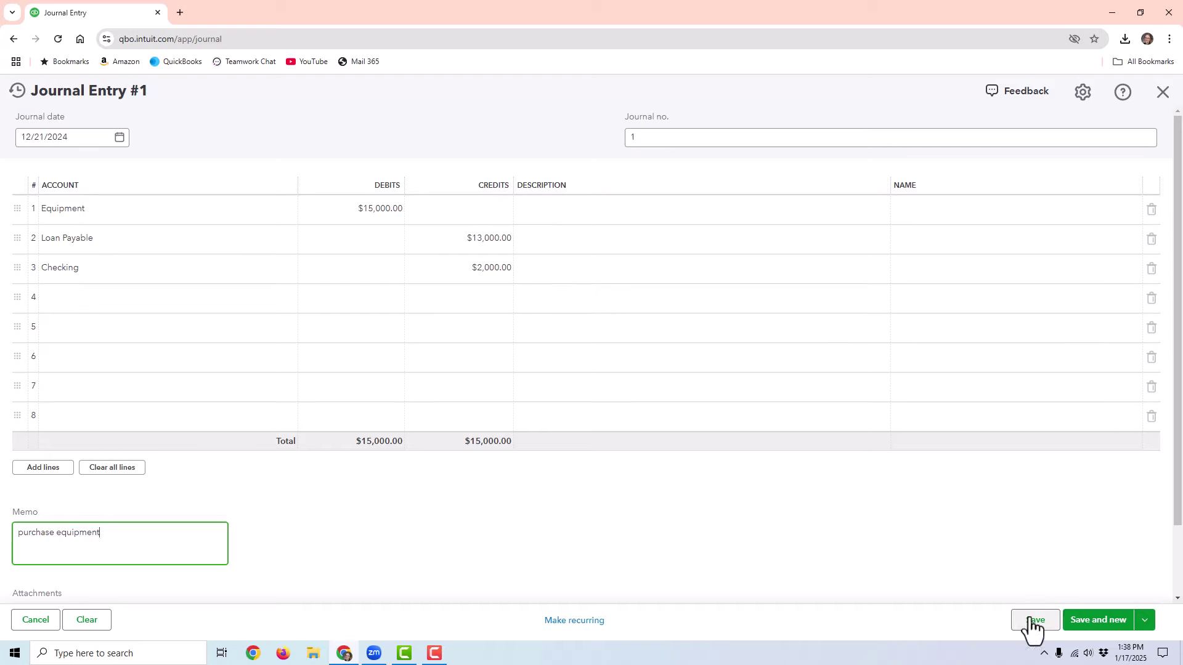
click(1143, 622)
click(1071, 593)
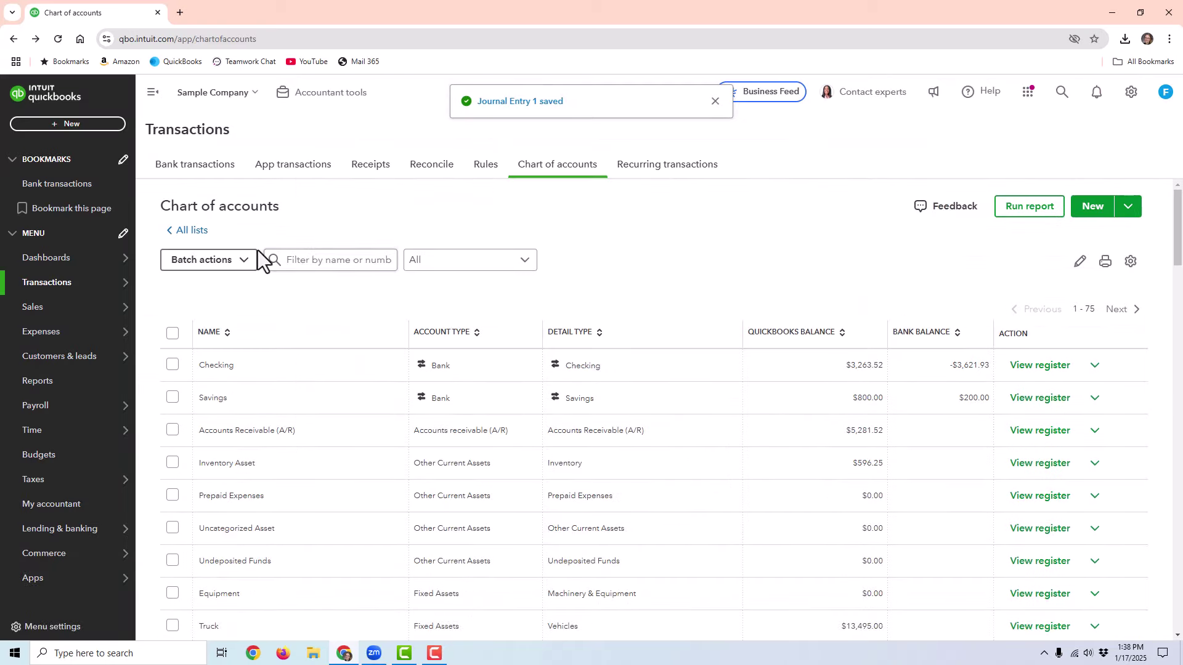
Review the registers of the Checking, Equipment and Loan Payable accounts for the posted journal entry.
click(1042, 366)
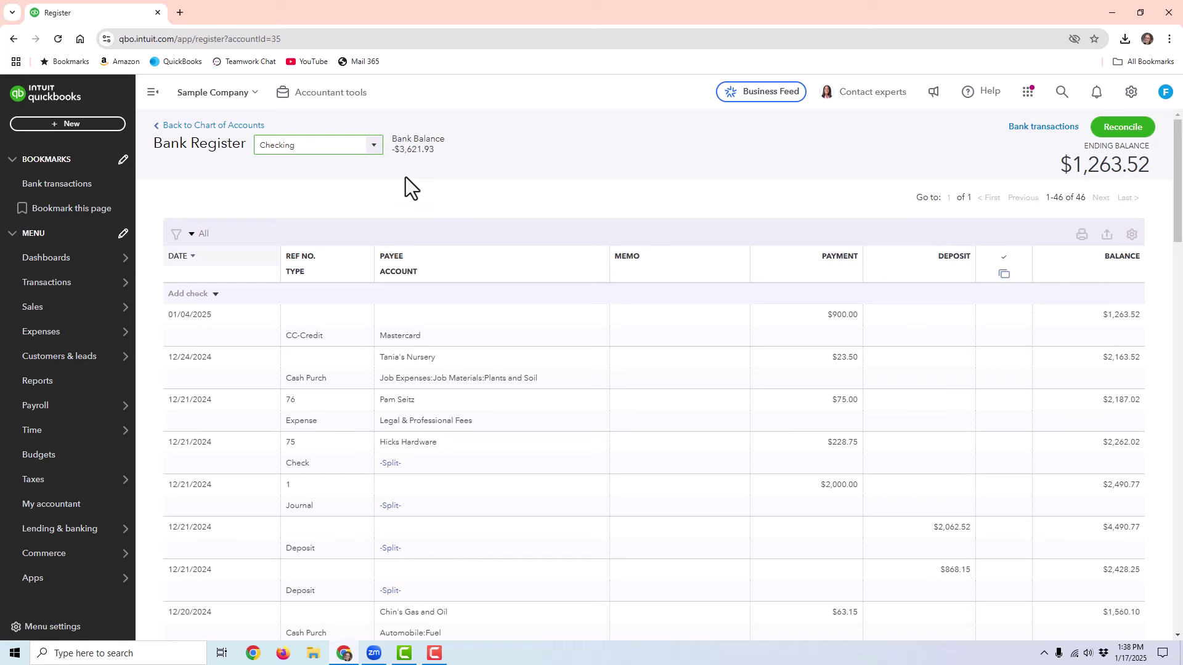
click(375, 147)
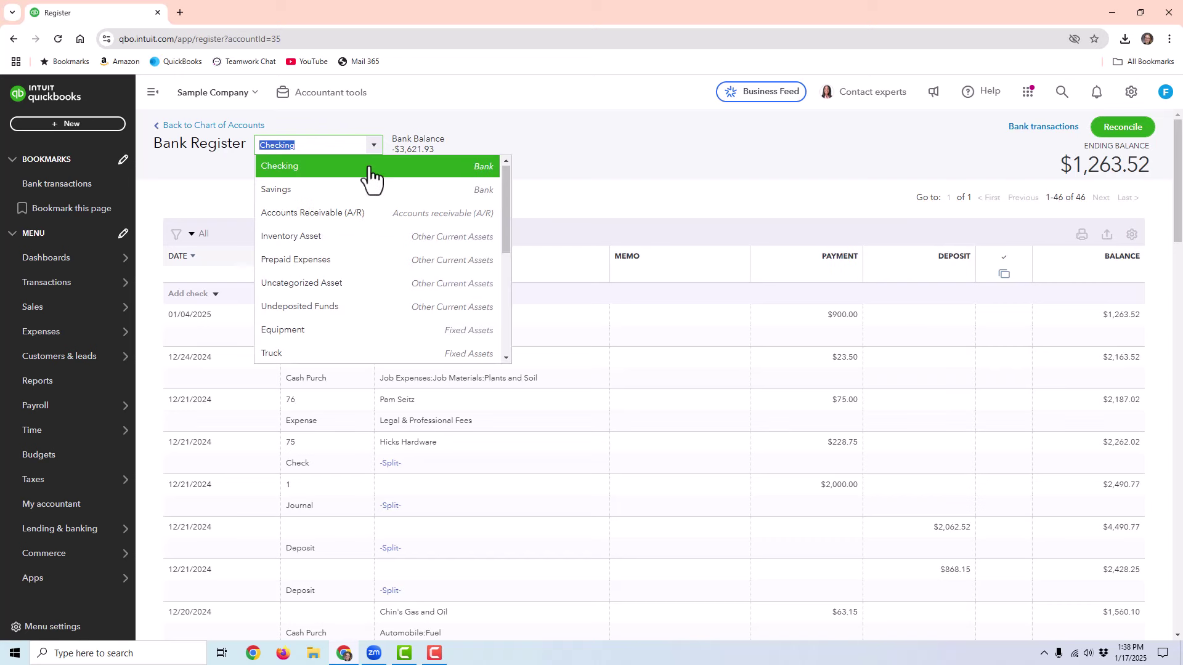
scroll(313, 280, down, 1)
click(316, 269)
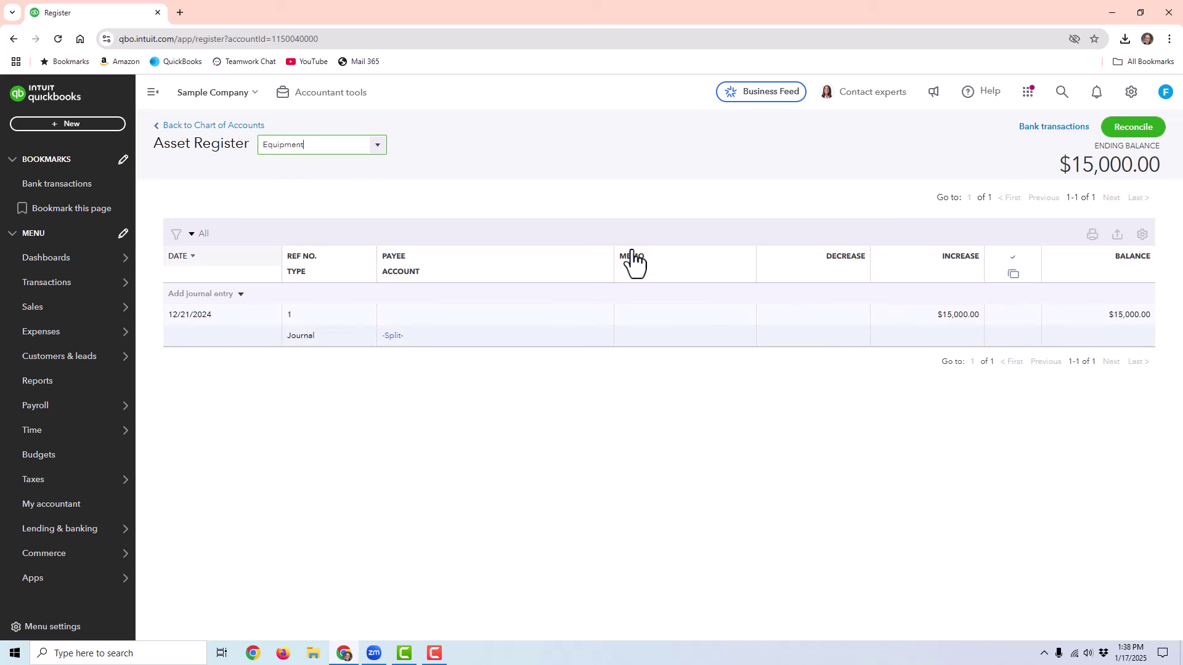
click(317, 146)
scroll(347, 271, down, 3)
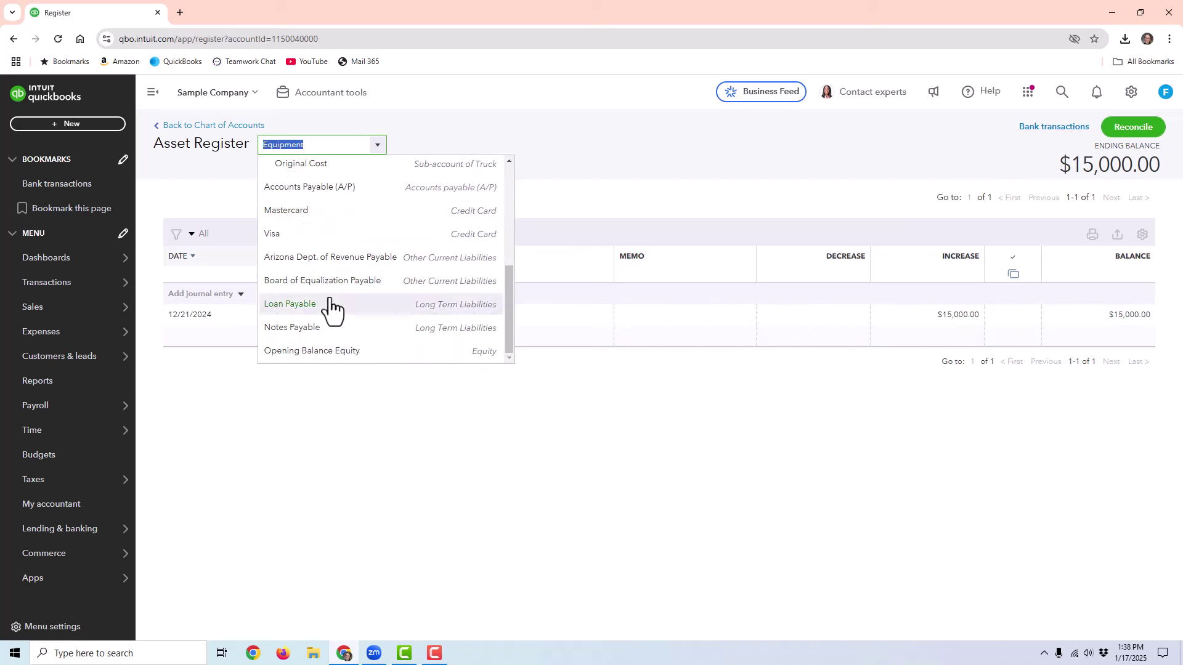
click(333, 308)
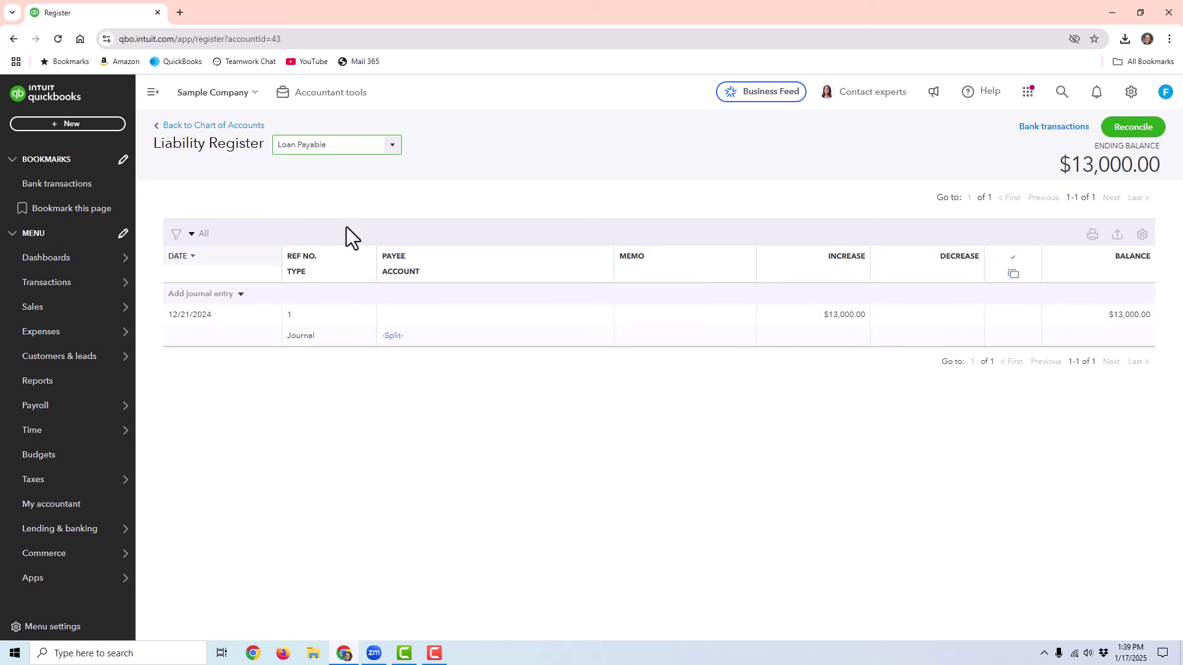
Delete the whole 12/21/2024 split journal transaction from the Loan Payable register.
click(478, 338)
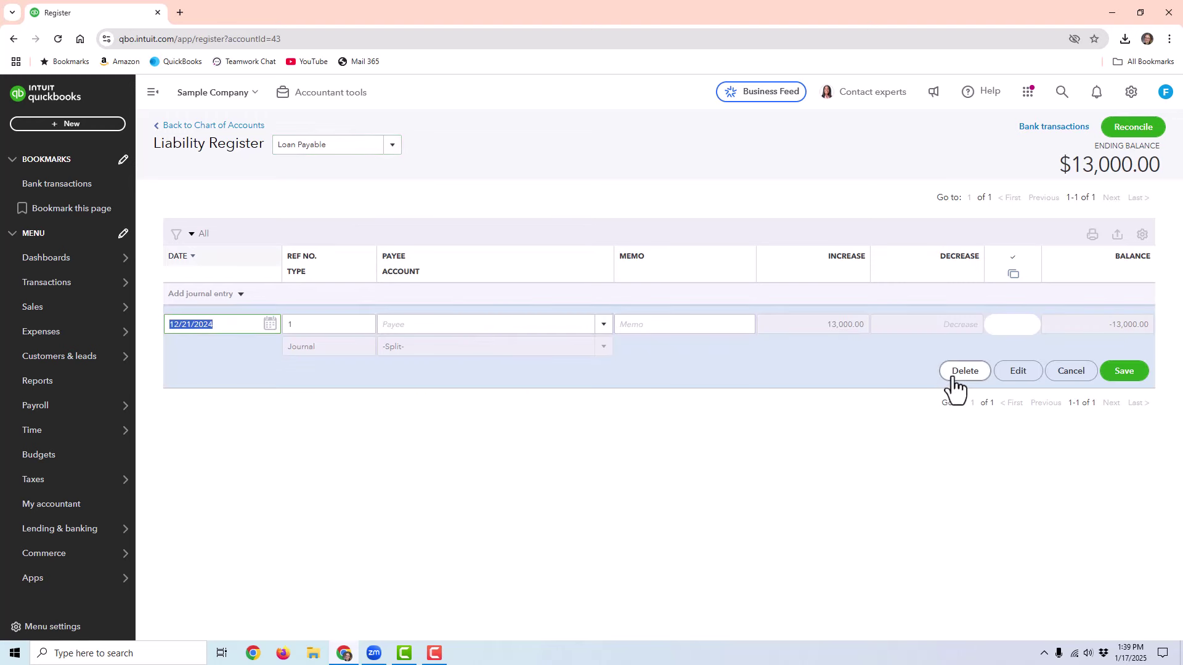
click(954, 375)
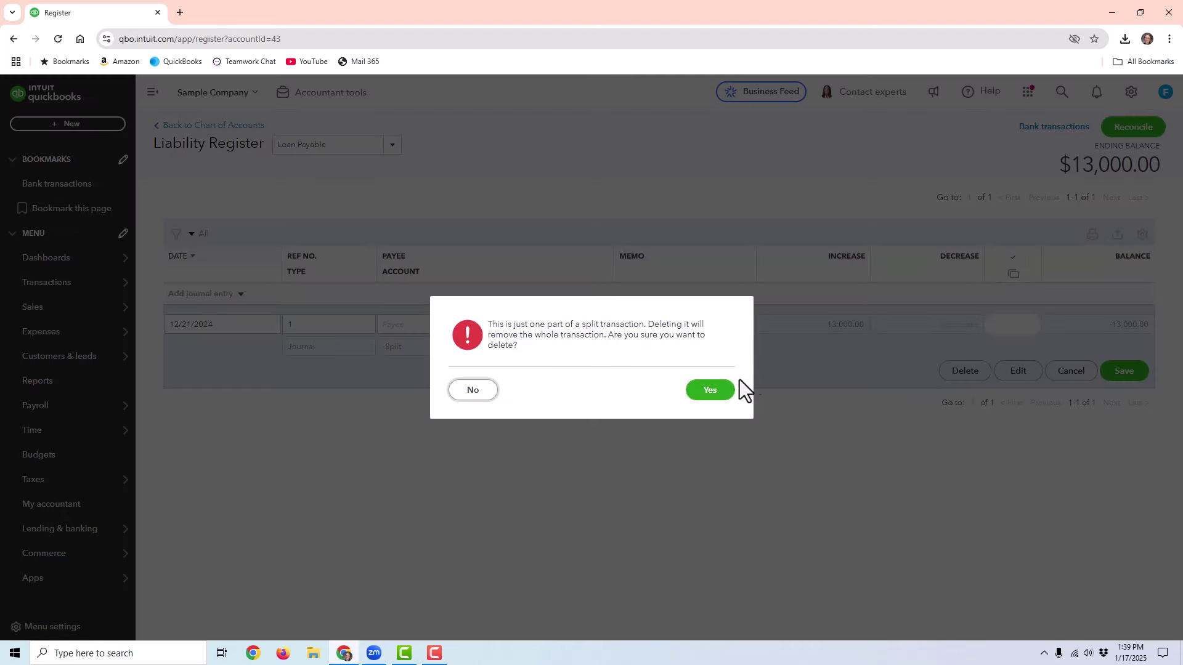
click(710, 391)
Start a new check from the Checking account with ABC Equipment as the payee.
click(86, 122)
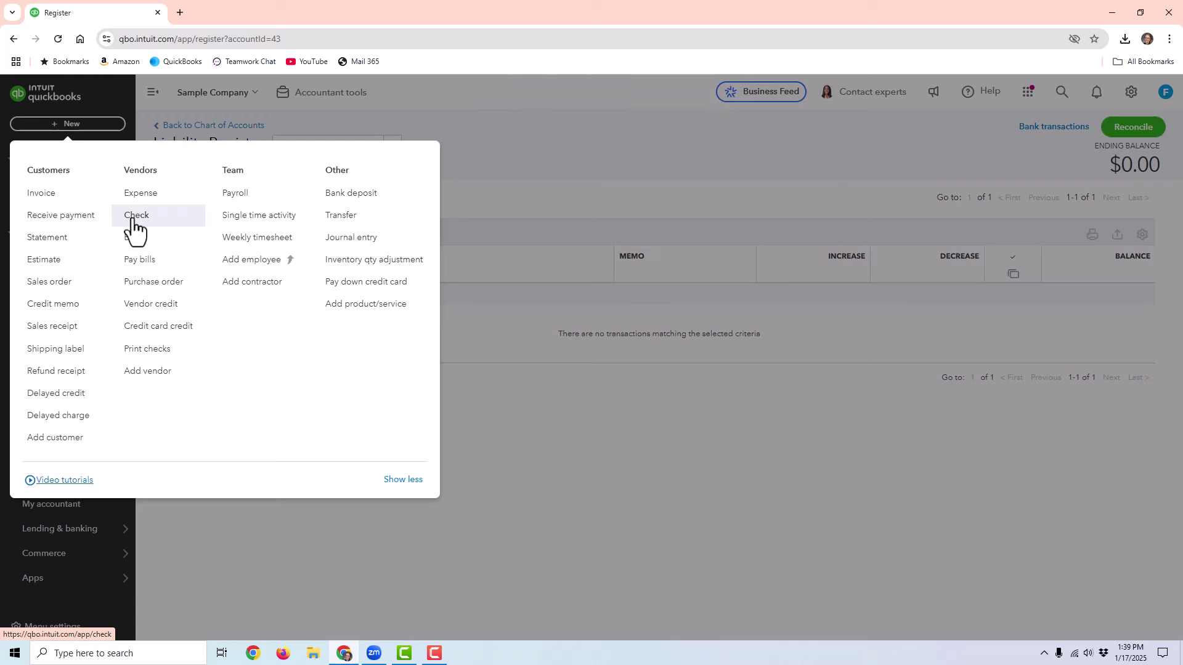
click(132, 218)
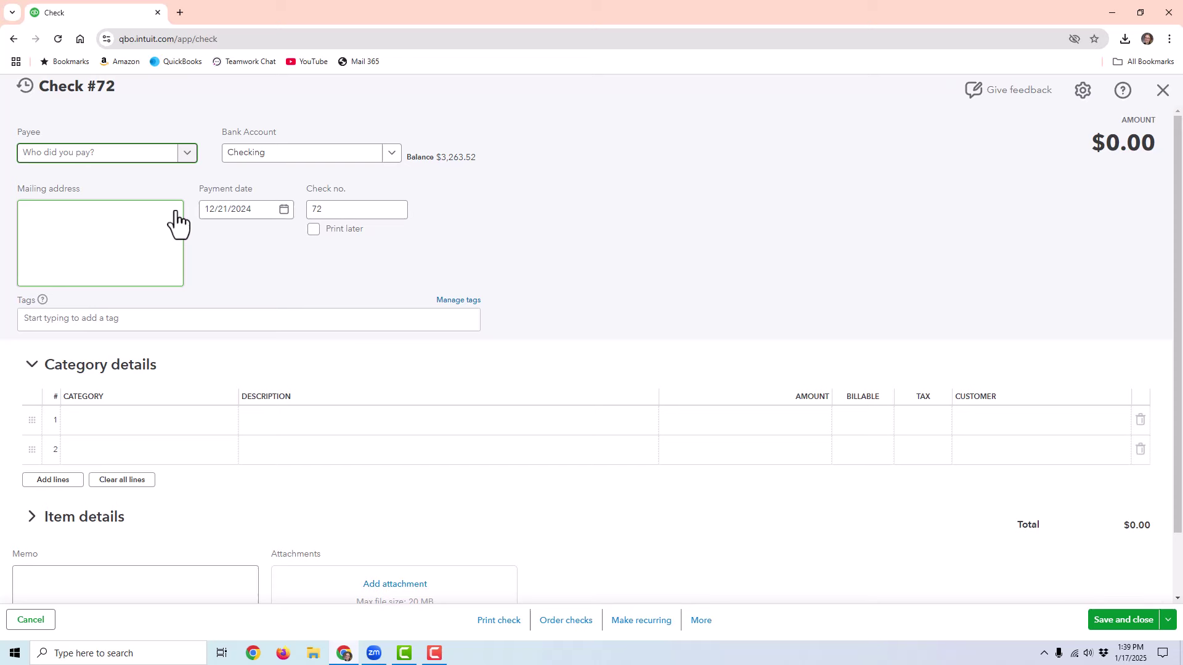
text(abc)
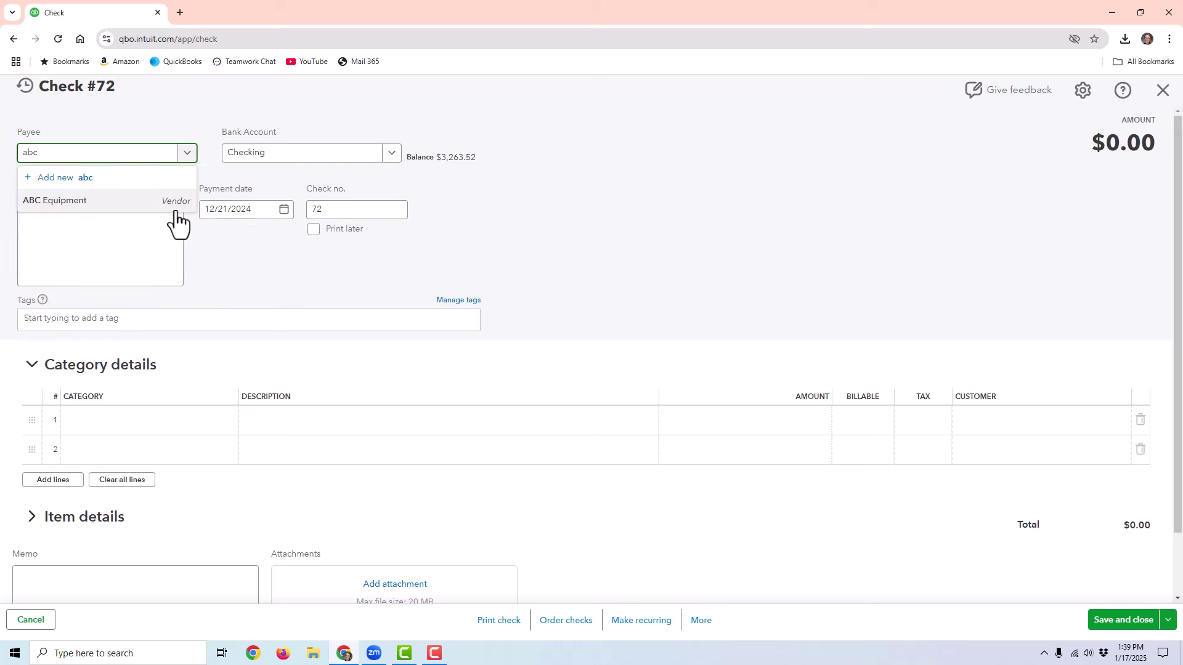
click(118, 204)
Add an Equipment category line of 2000 to the ABC Equipment check, then save and close it.
click(150, 419)
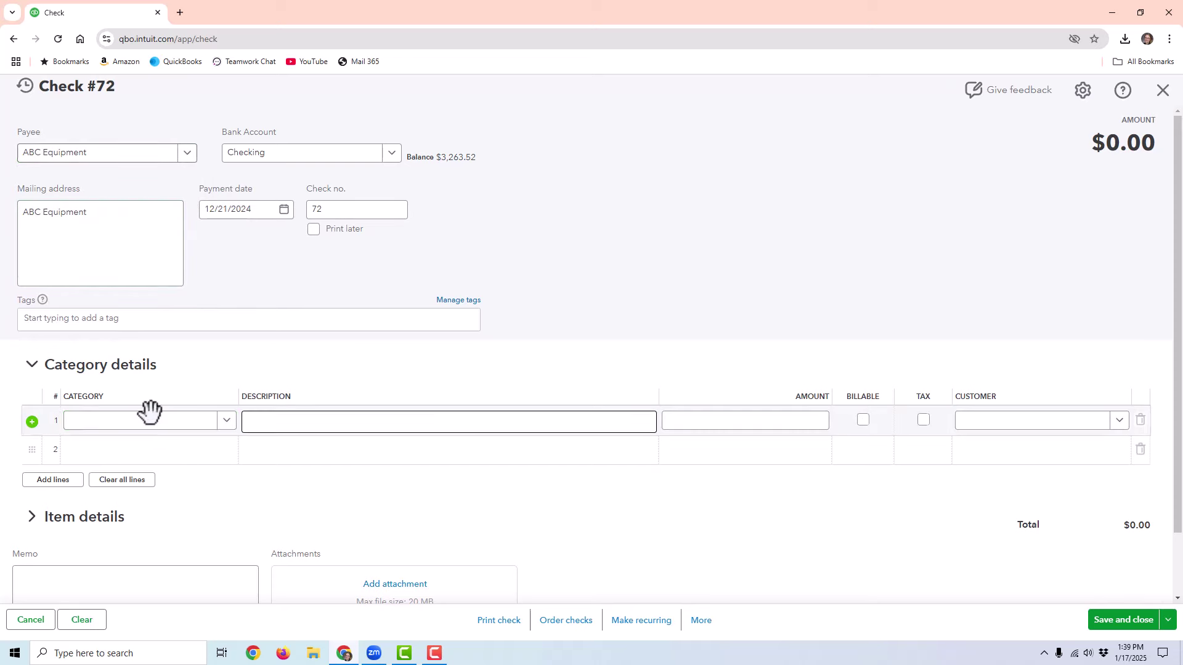
text(equip)
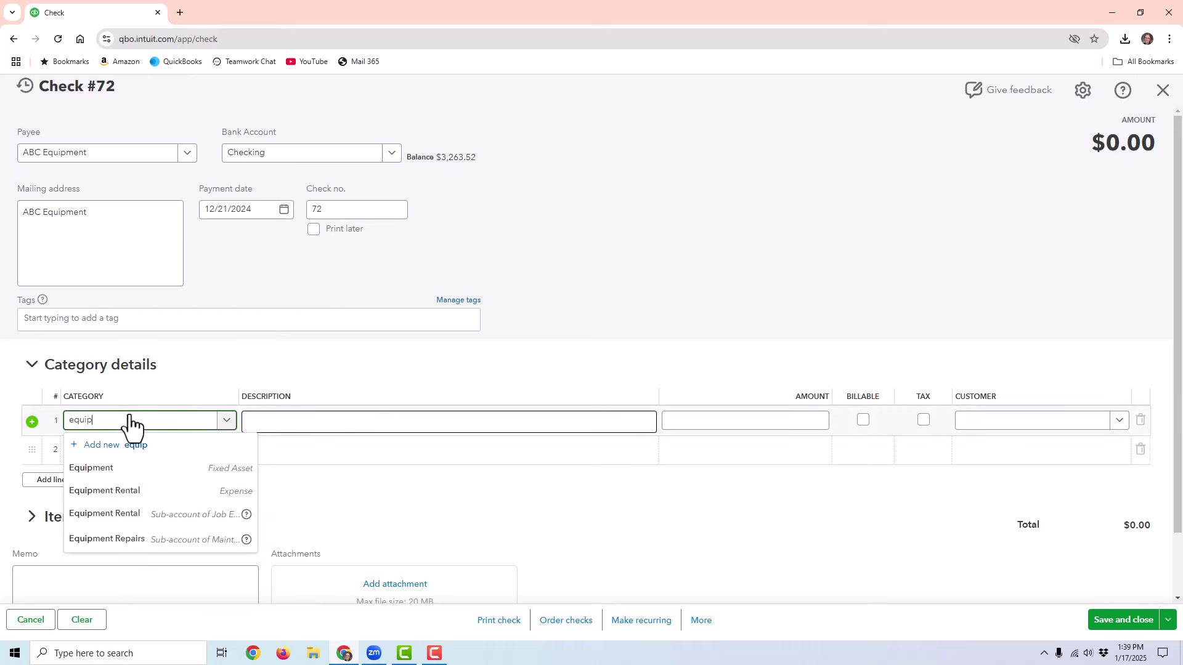
click(123, 469)
click(744, 423)
text(2000)
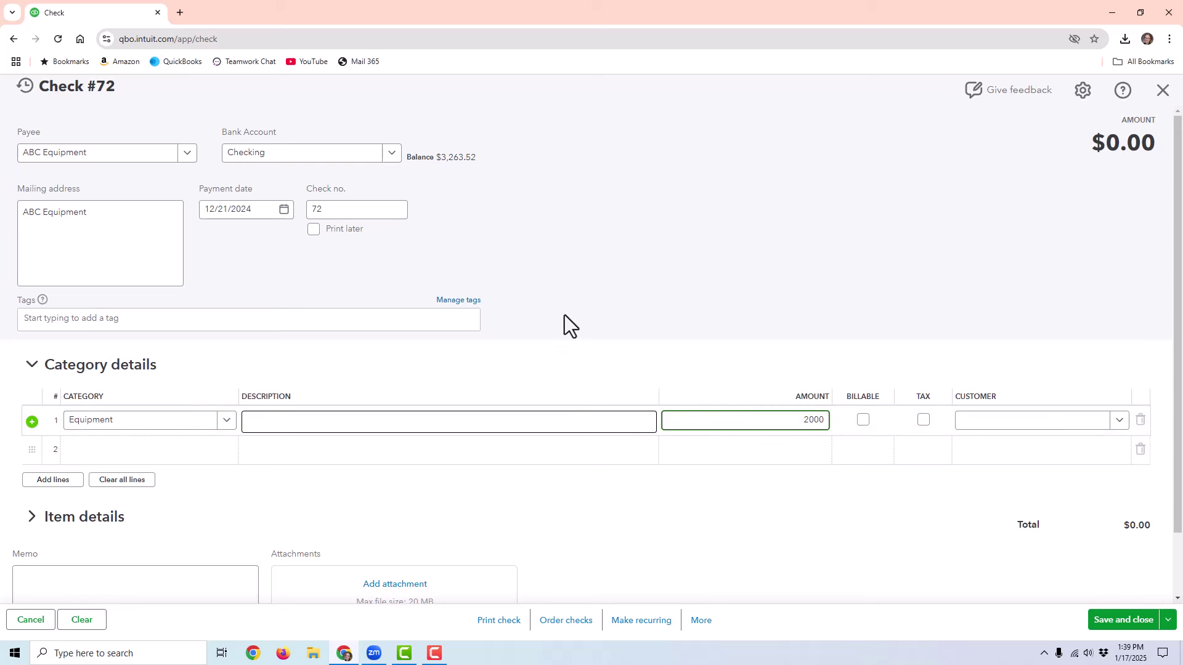
click(716, 302)
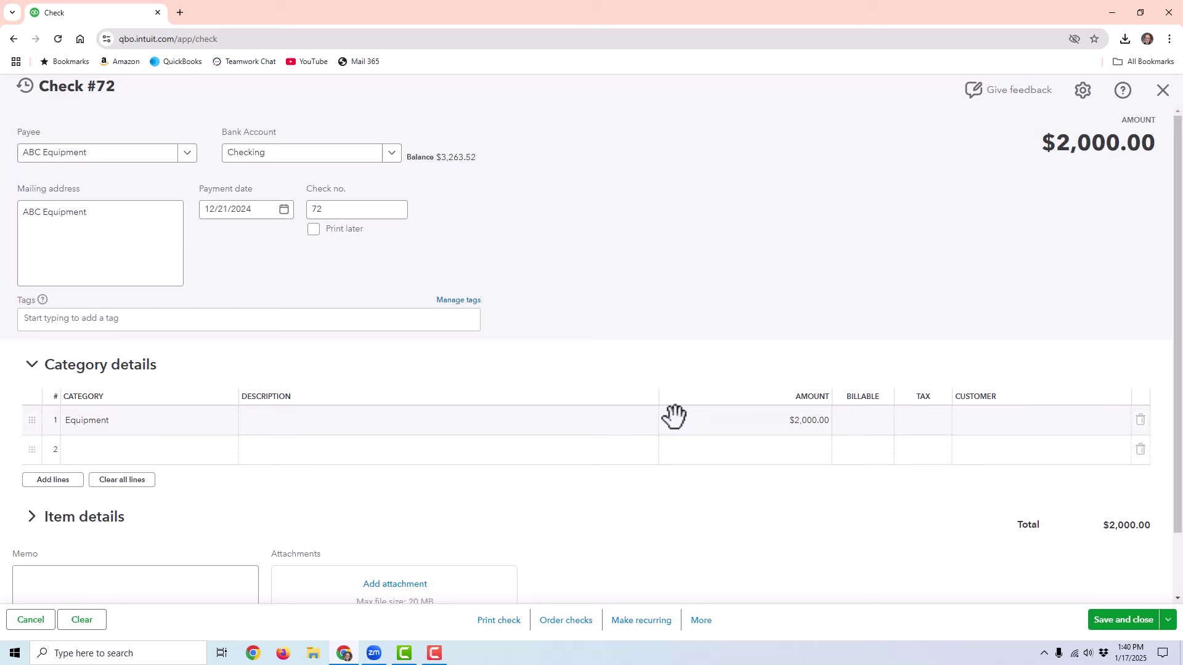
click(1128, 621)
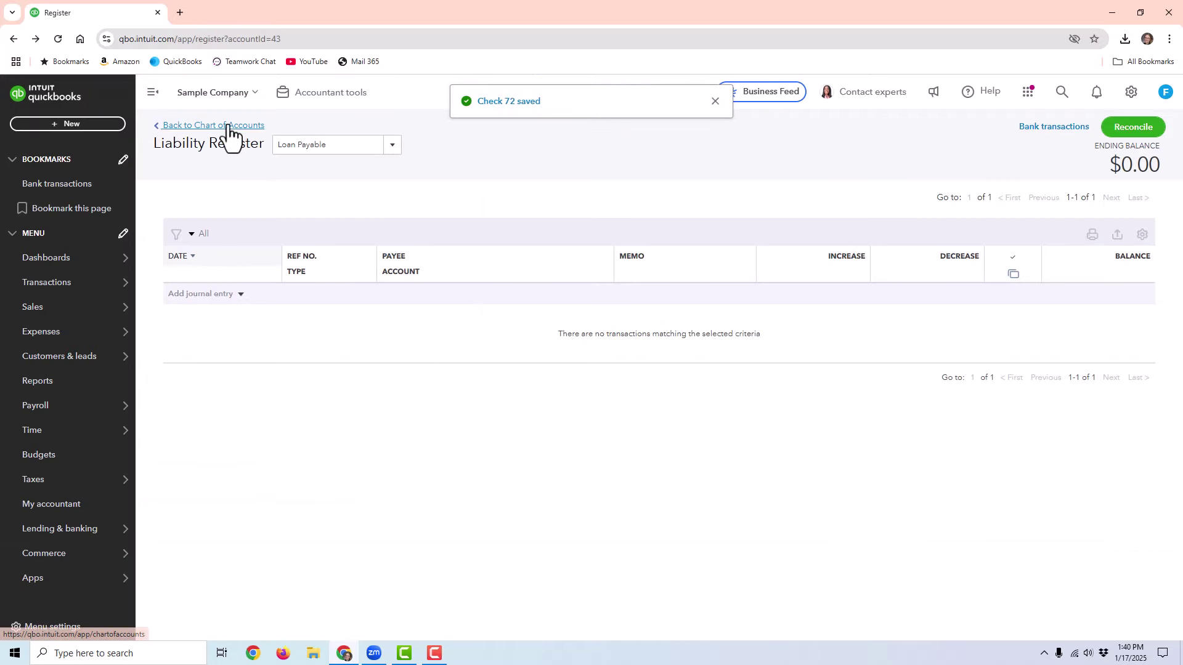
Review the Checking and Equipment registers for the down payment check to ABC Equipment.
click(391, 146)
scroll(391, 259, up, 5)
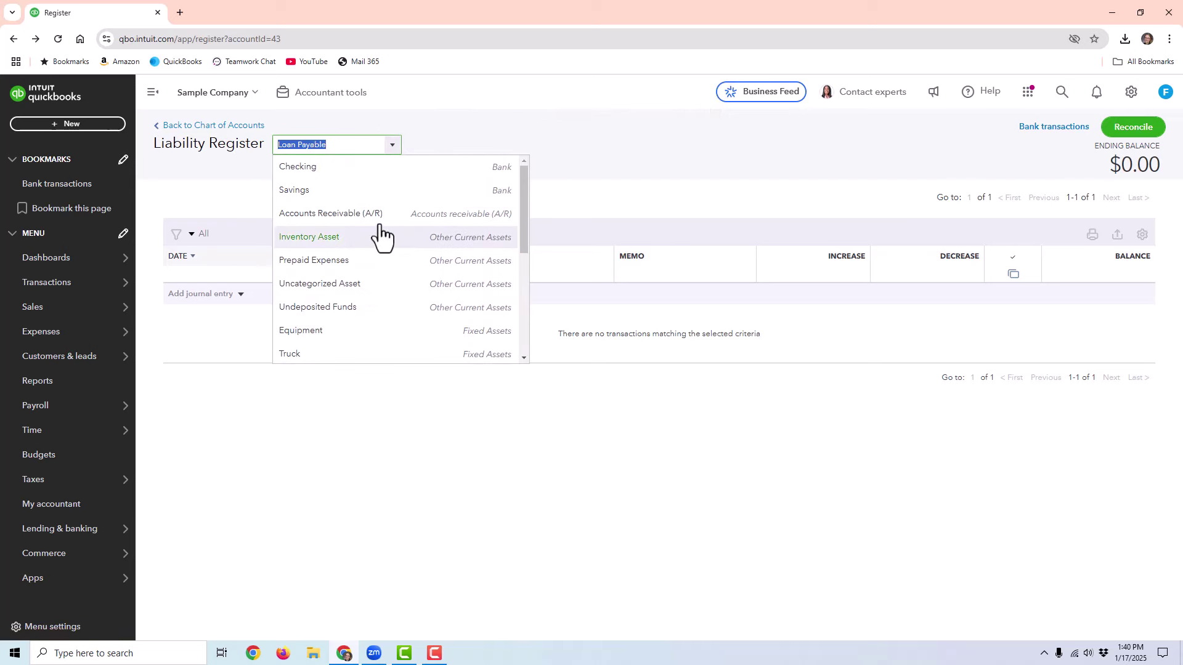
click(316, 169)
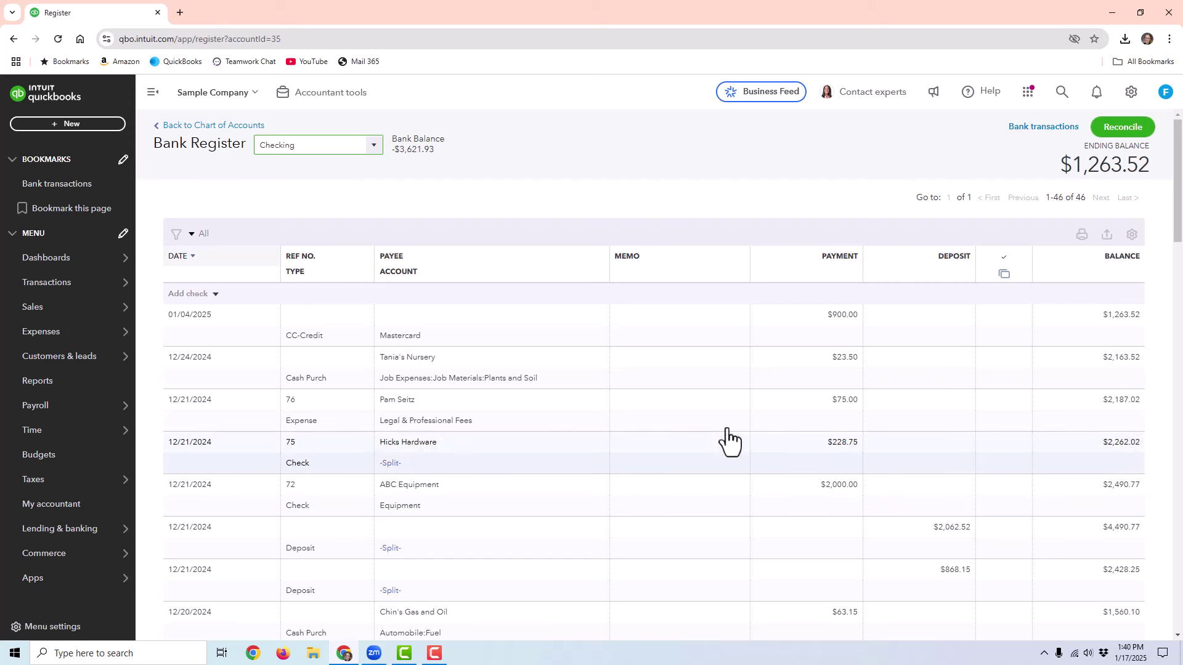
click(374, 146)
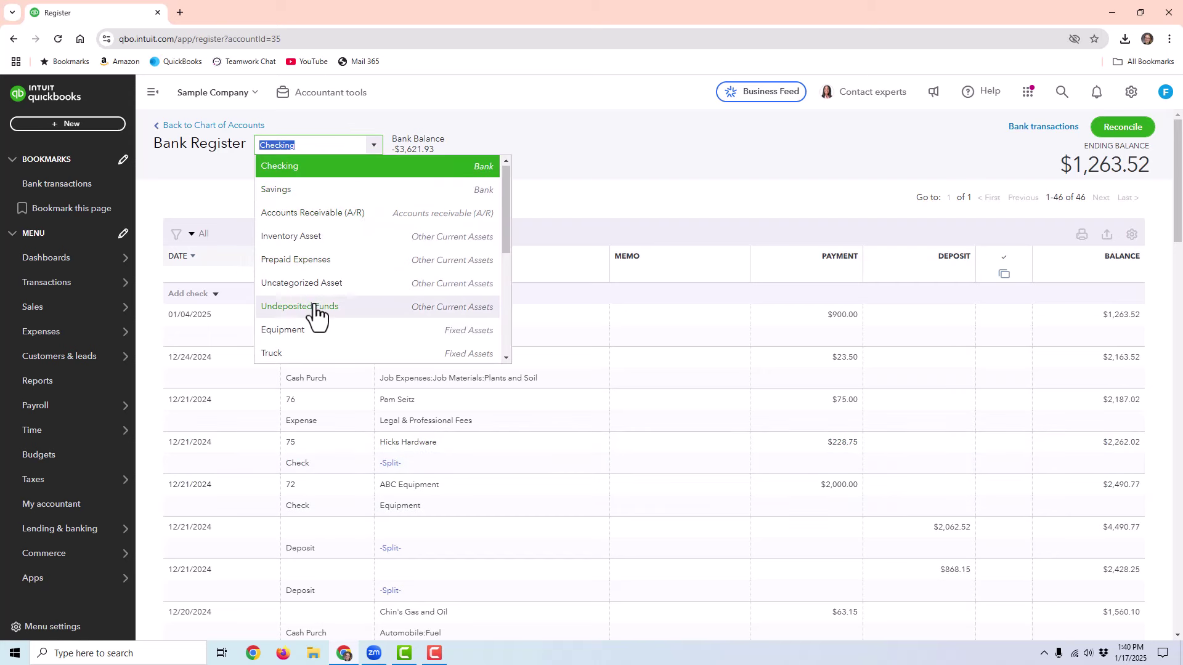
scroll(313, 296, down, 1)
click(313, 271)
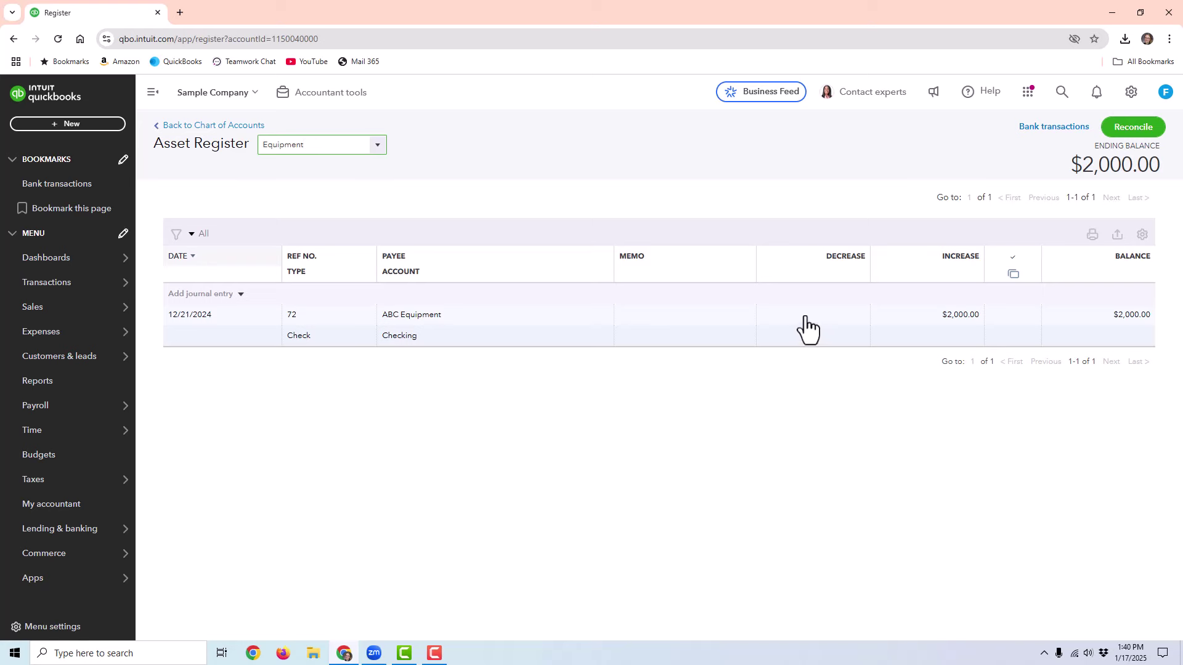
click(68, 124)
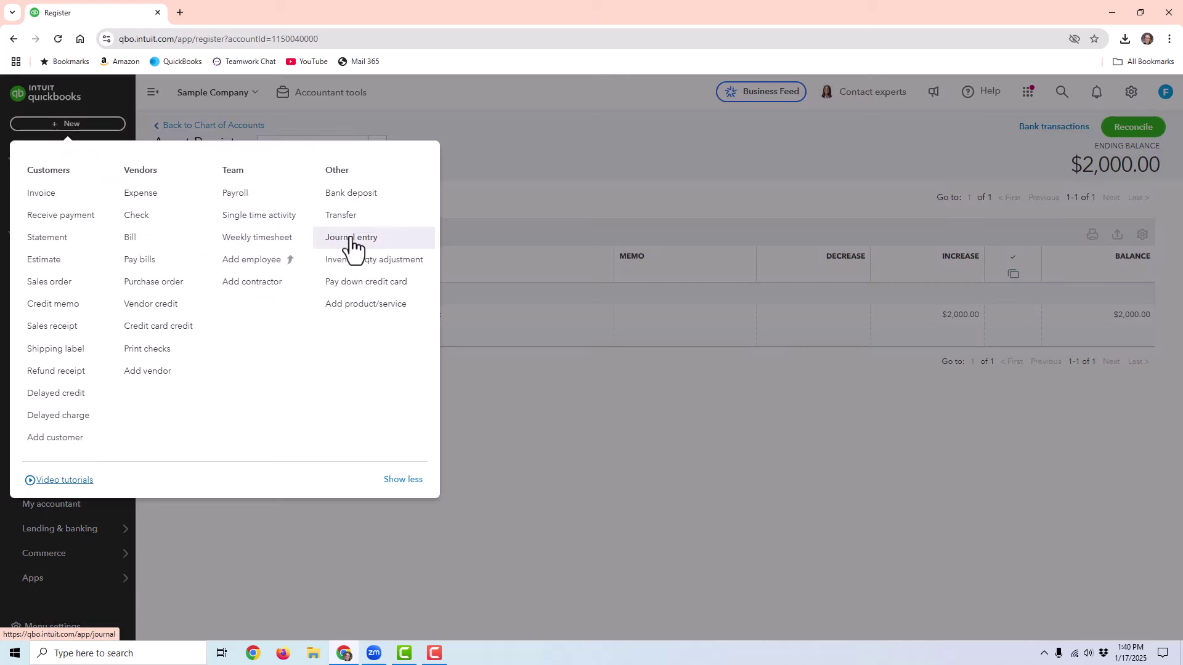
click(350, 238)
click(170, 209)
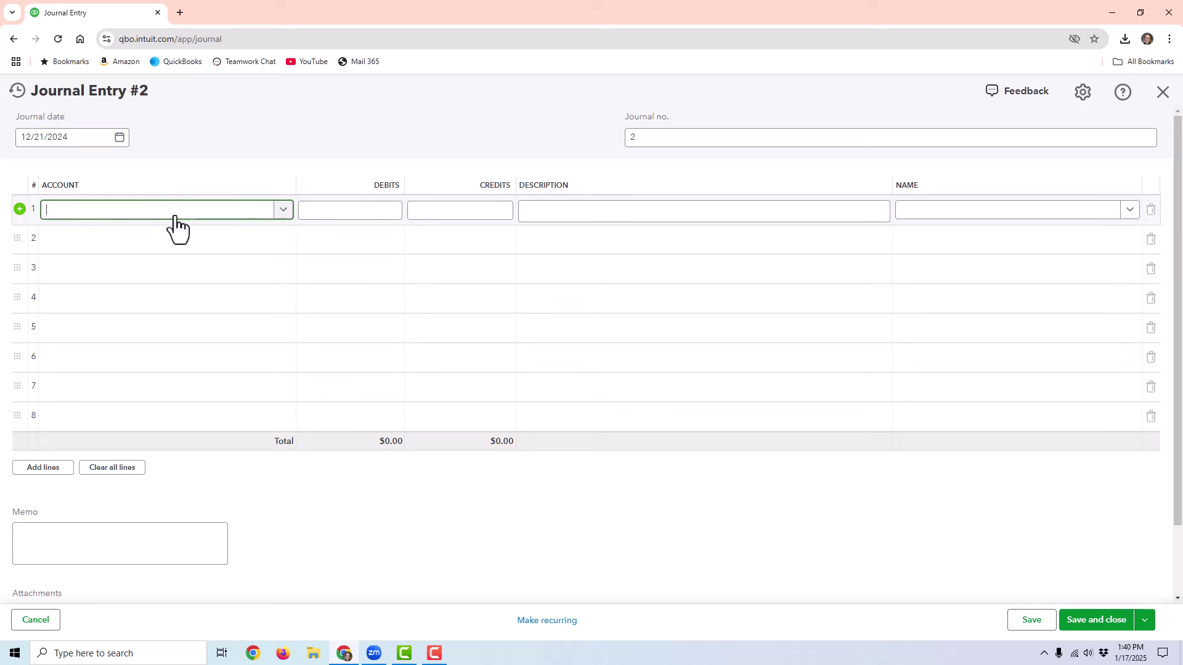
text(equip)
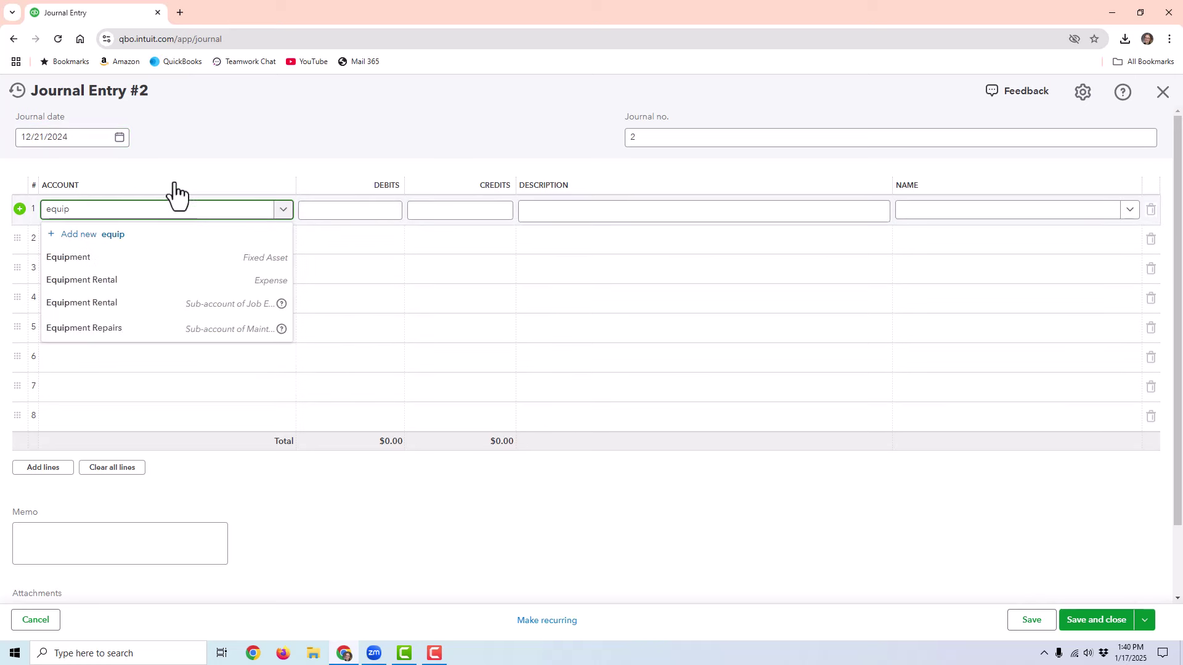
click(102, 259)
click(346, 211)
text(13000)
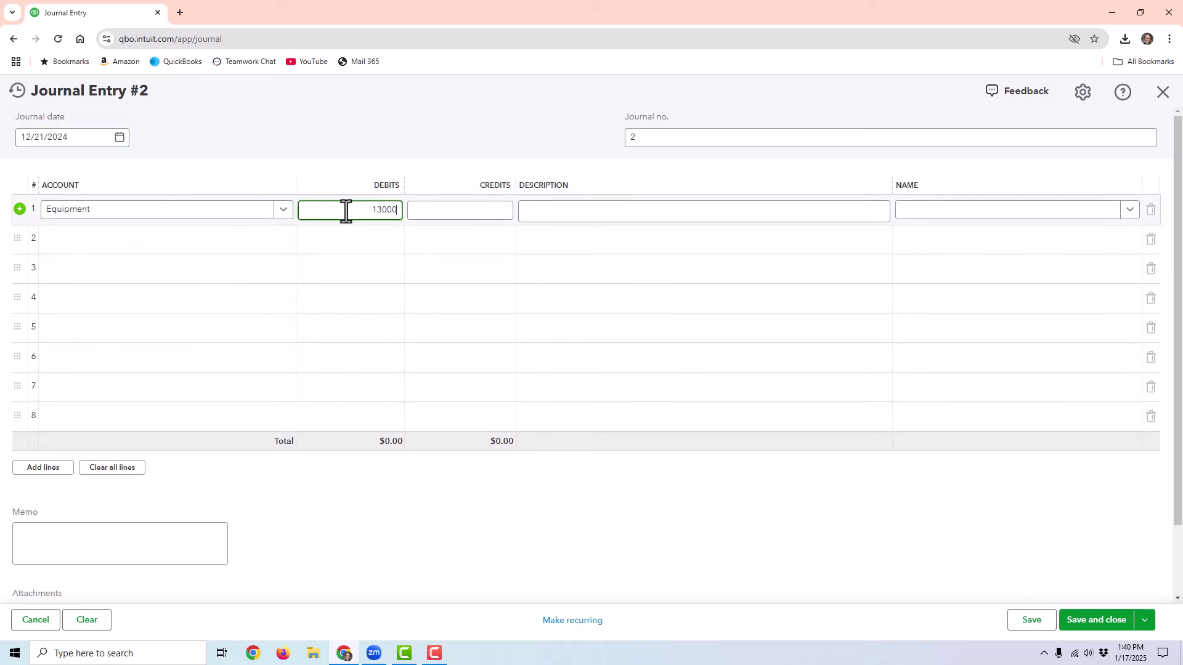
click(177, 239)
text(loa)
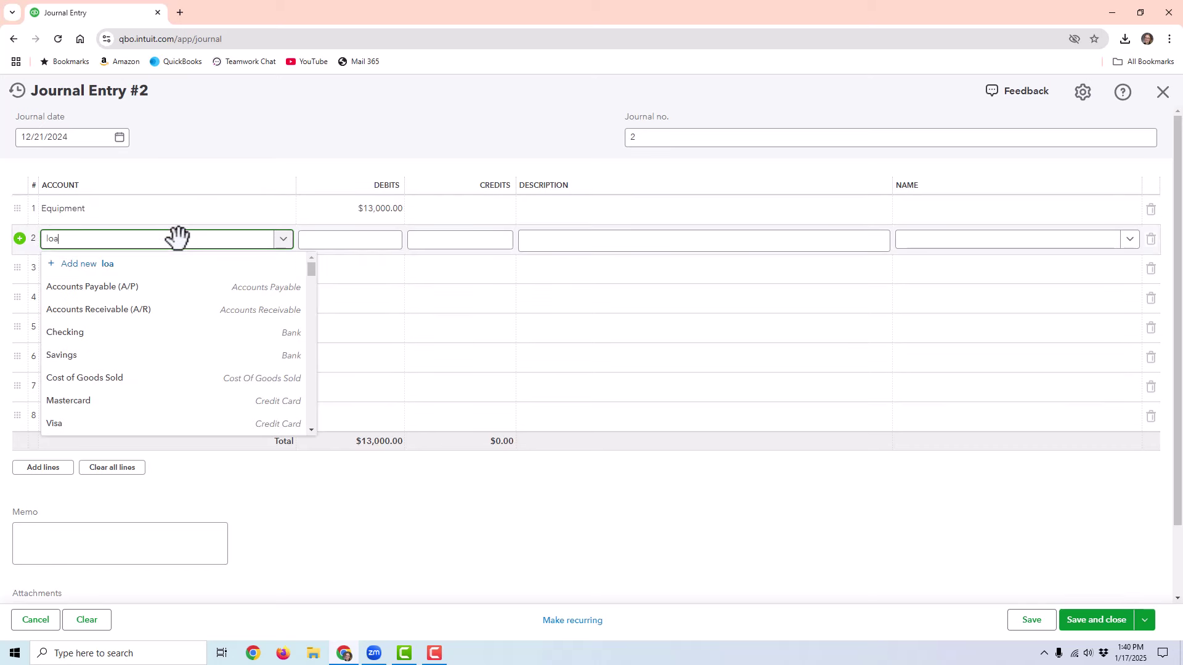
text(n)
click(146, 286)
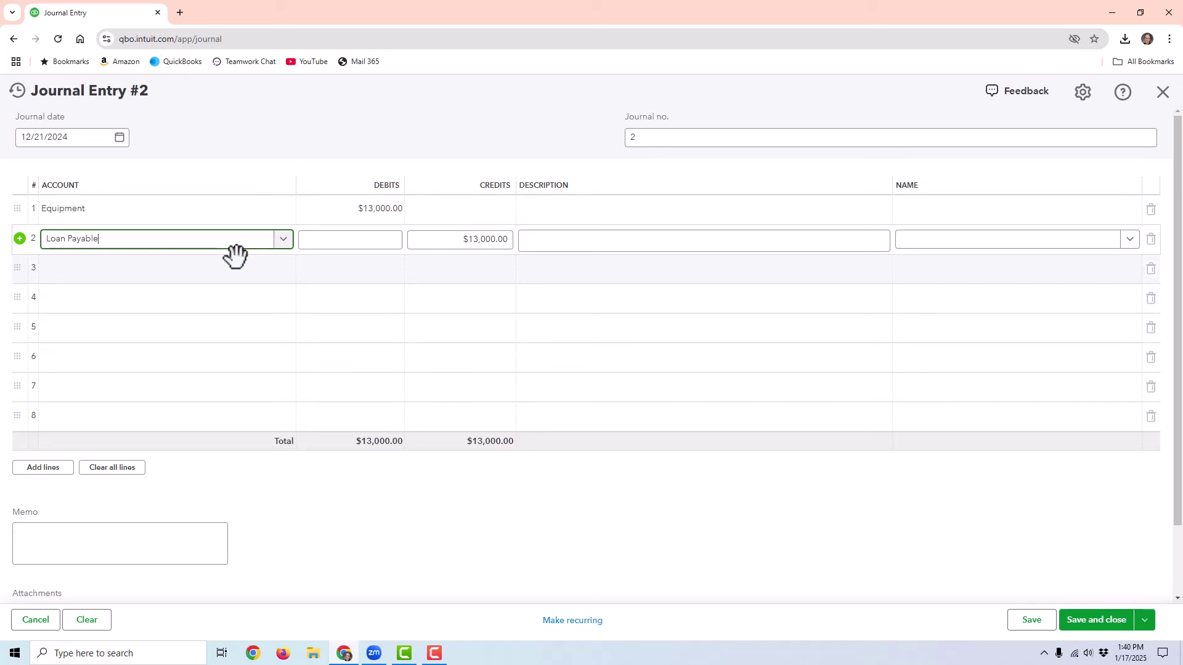
click(1163, 97)
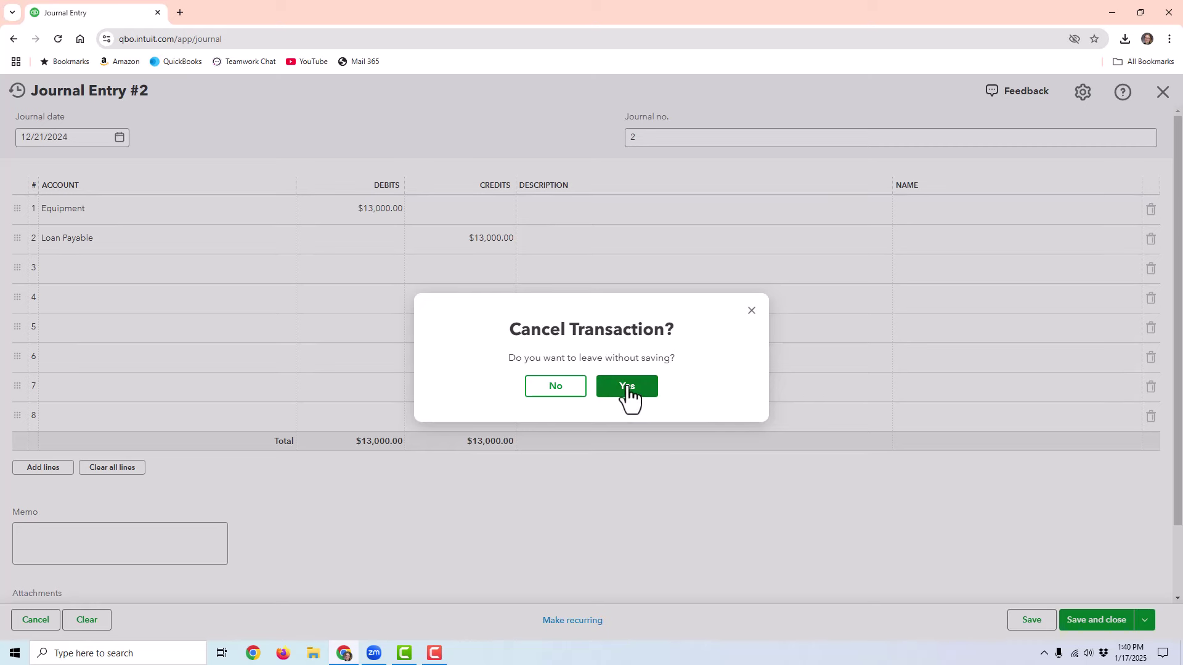
click(627, 388)
Open check 72 from the Equipment register for full editing and set its Equipment line amount to 15000.
click(454, 343)
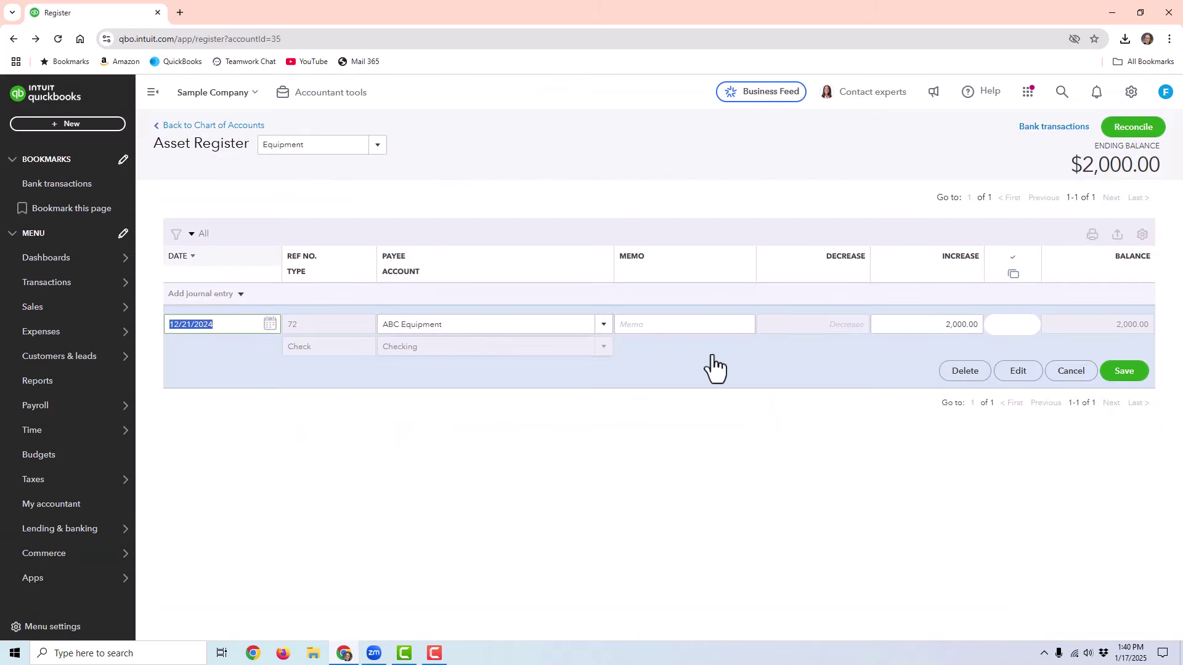
click(1017, 372)
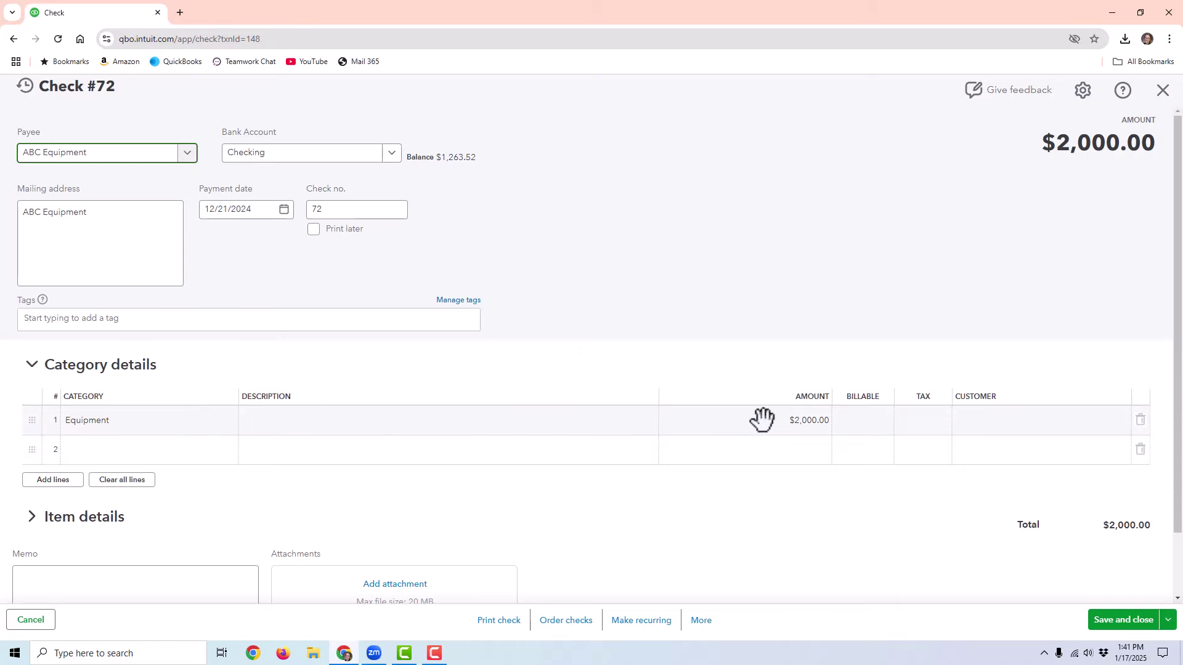
click(762, 419)
text(15000)
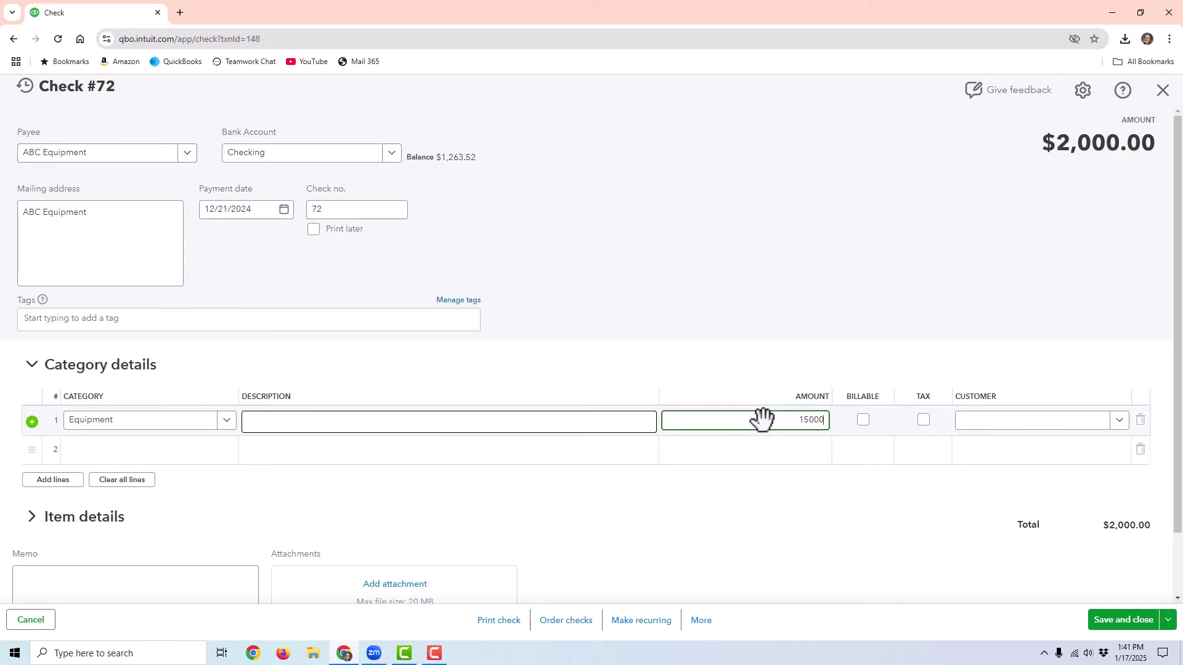
Add a second category line for Loan Payable with amount -13000 to the check, then save and close it.
click(185, 447)
text(loan)
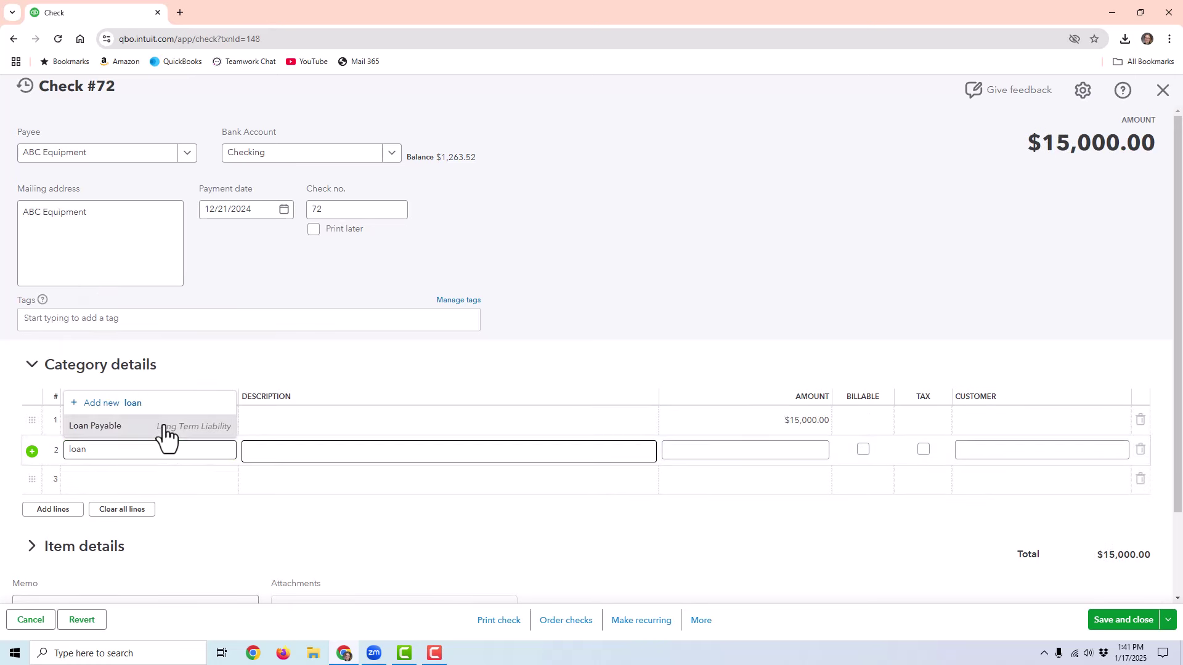
click(161, 425)
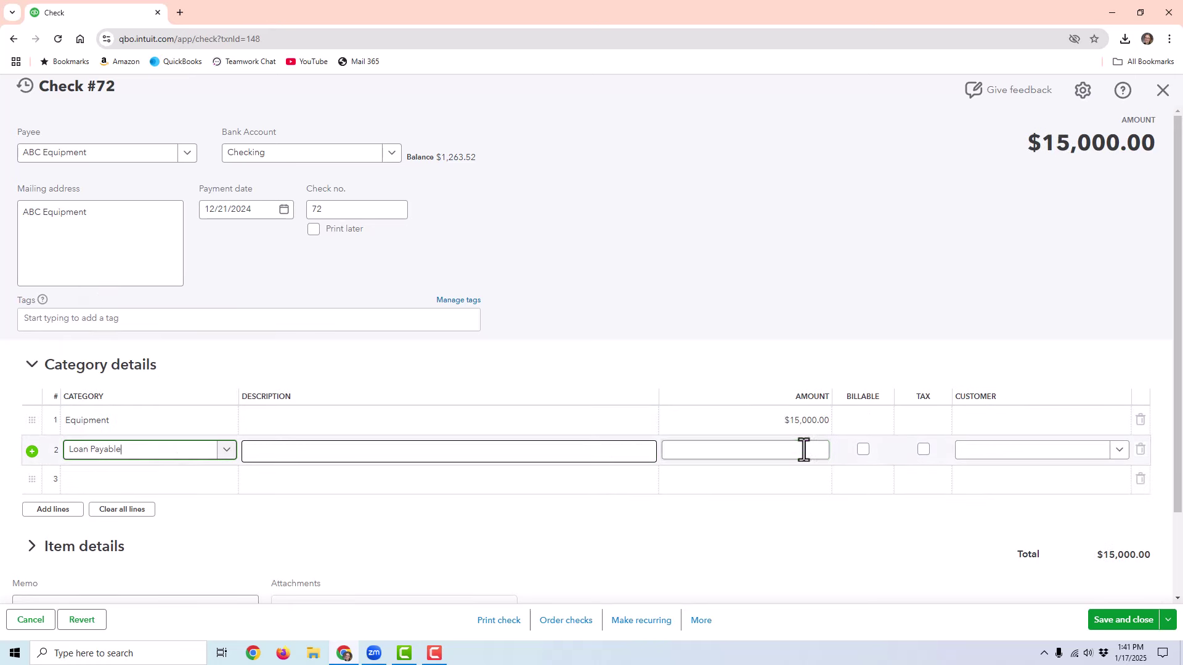
click(793, 451)
text(-13000)
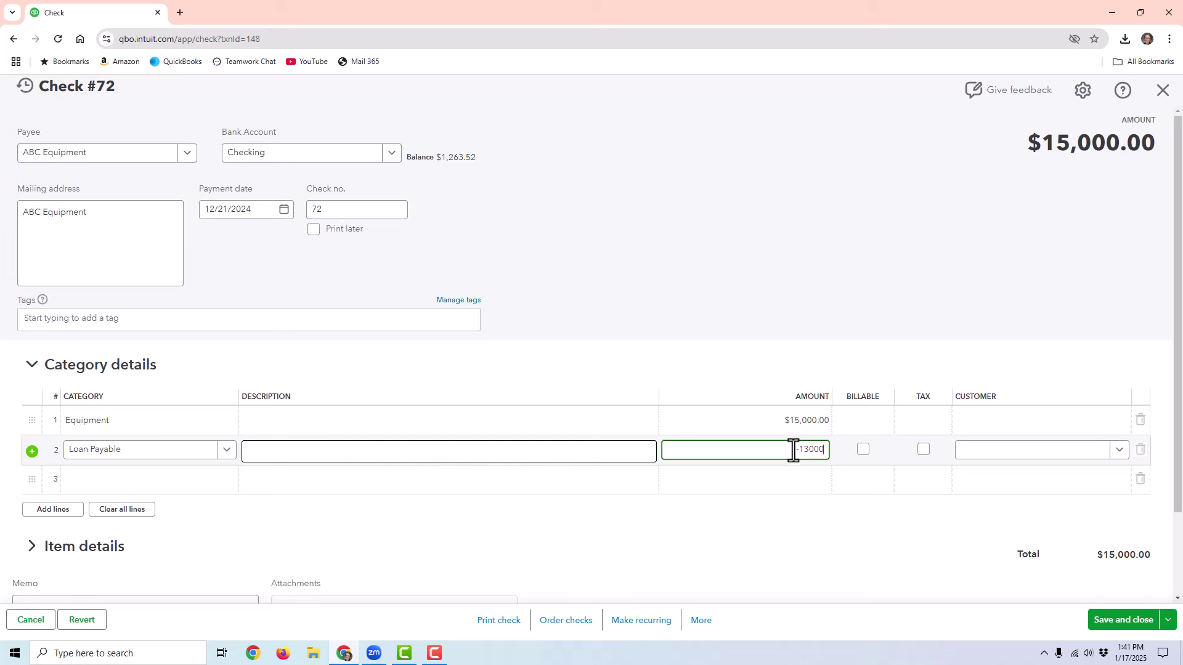
click(807, 303)
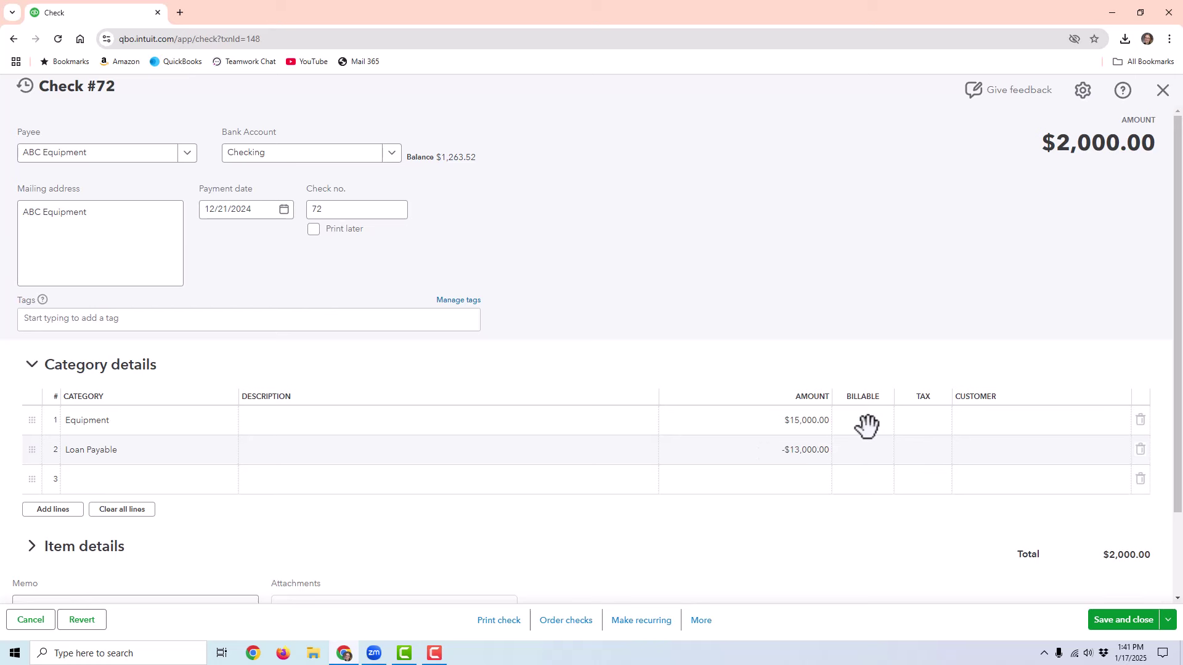
drag(1030, 127, 1149, 139)
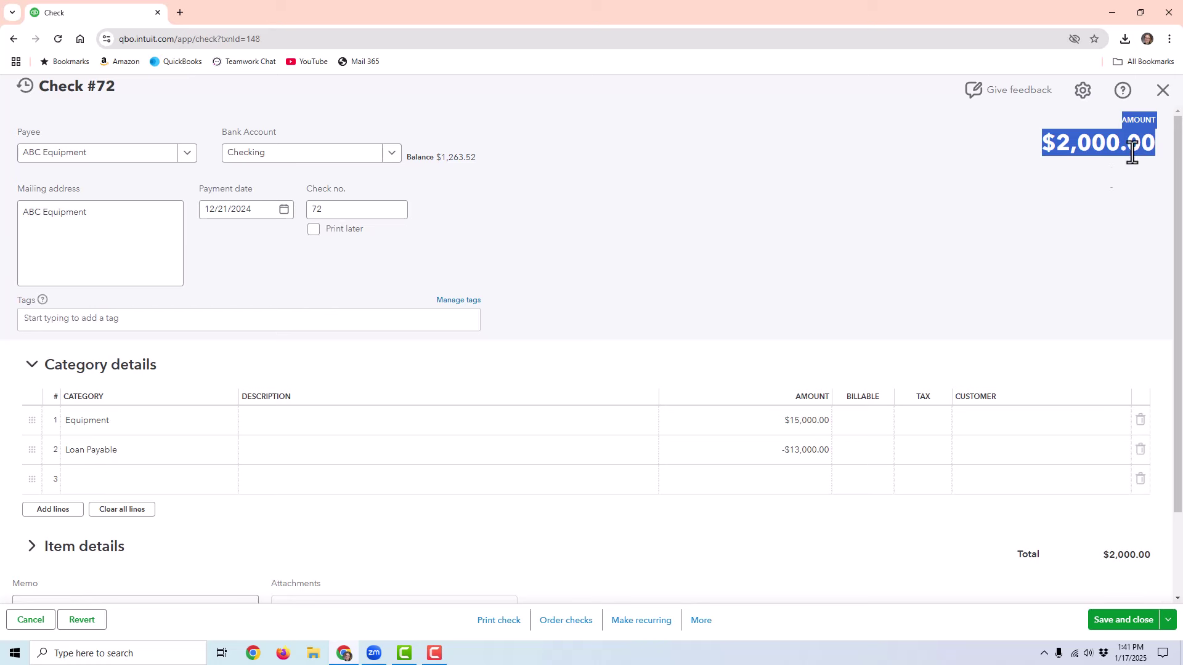
click(760, 450)
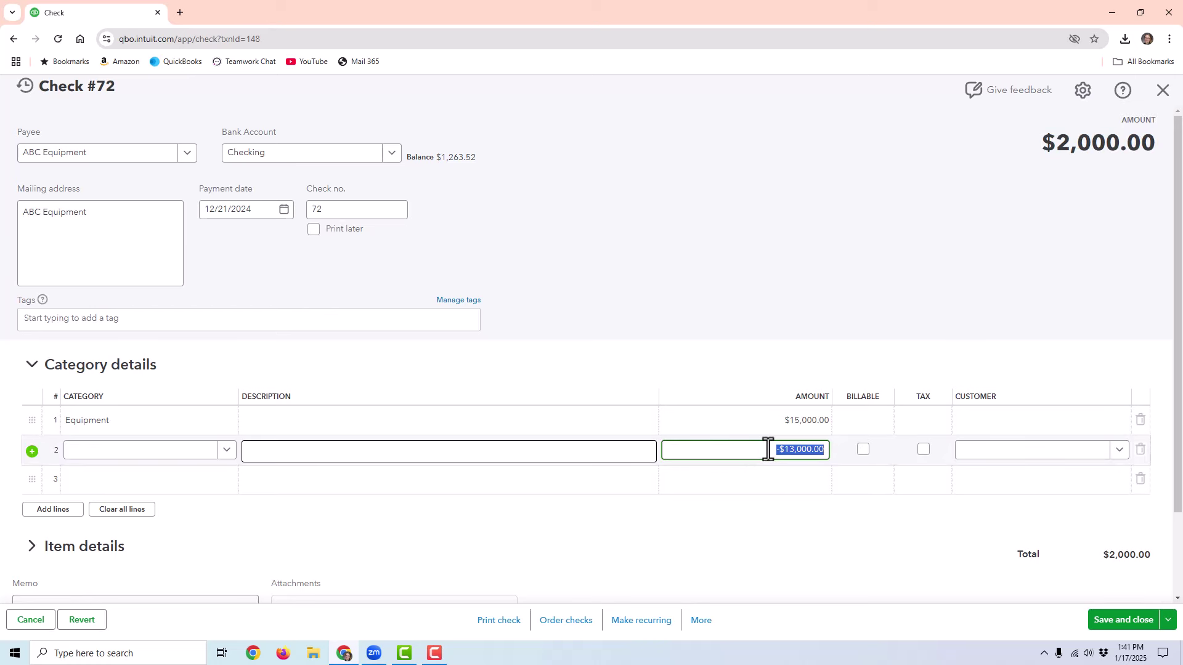
click(761, 450)
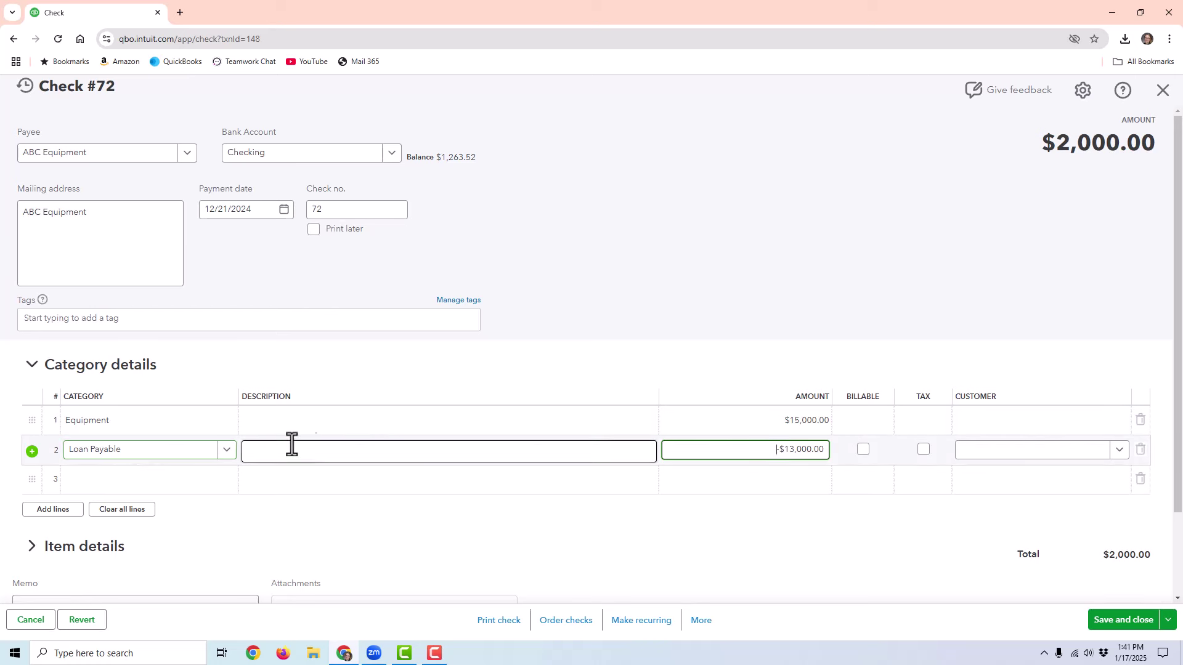
click(737, 307)
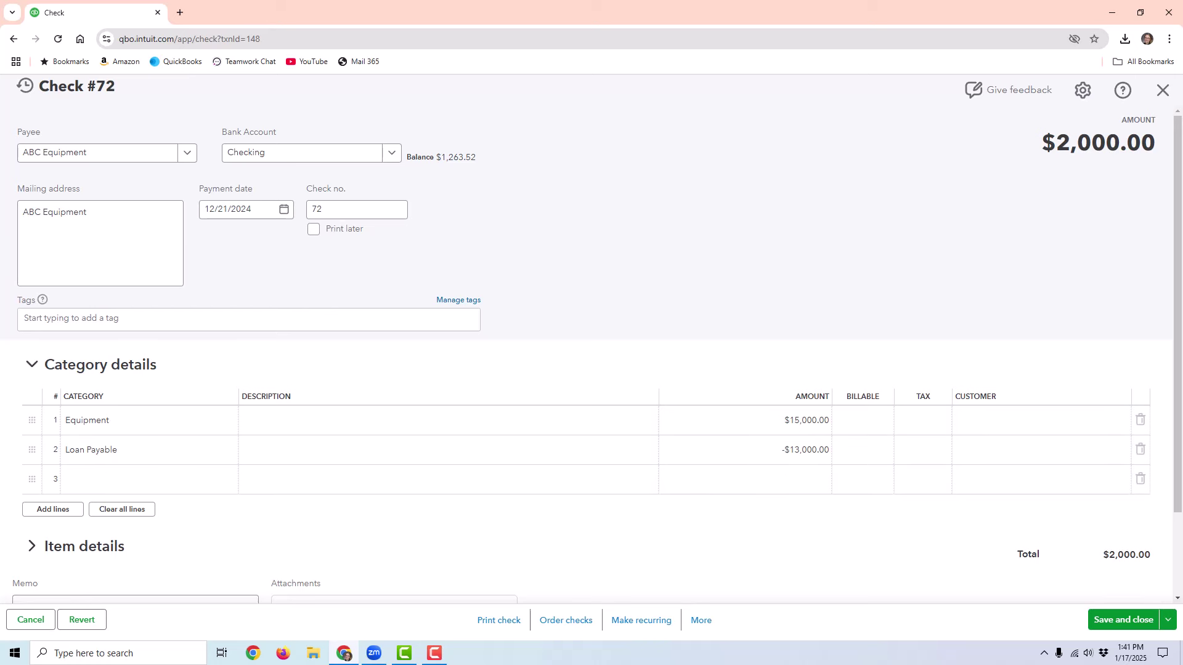
click(1113, 620)
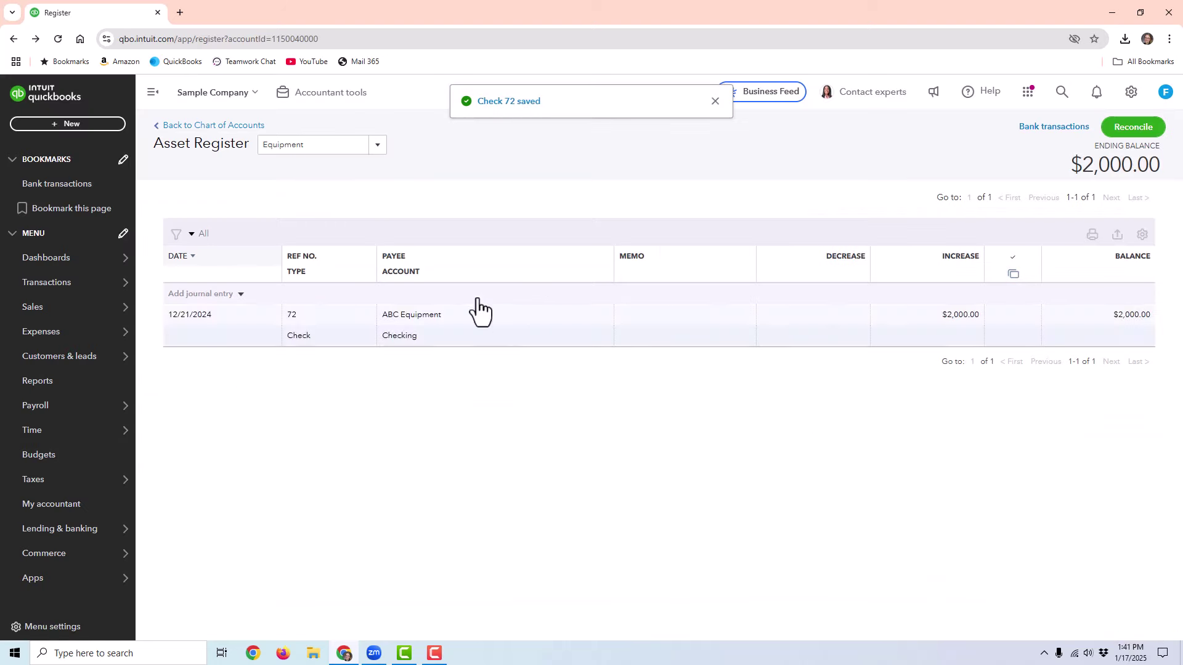
Review the Checking, Equipment and Loan Payable registers for the updated split check to ABC Equipment.
click(371, 146)
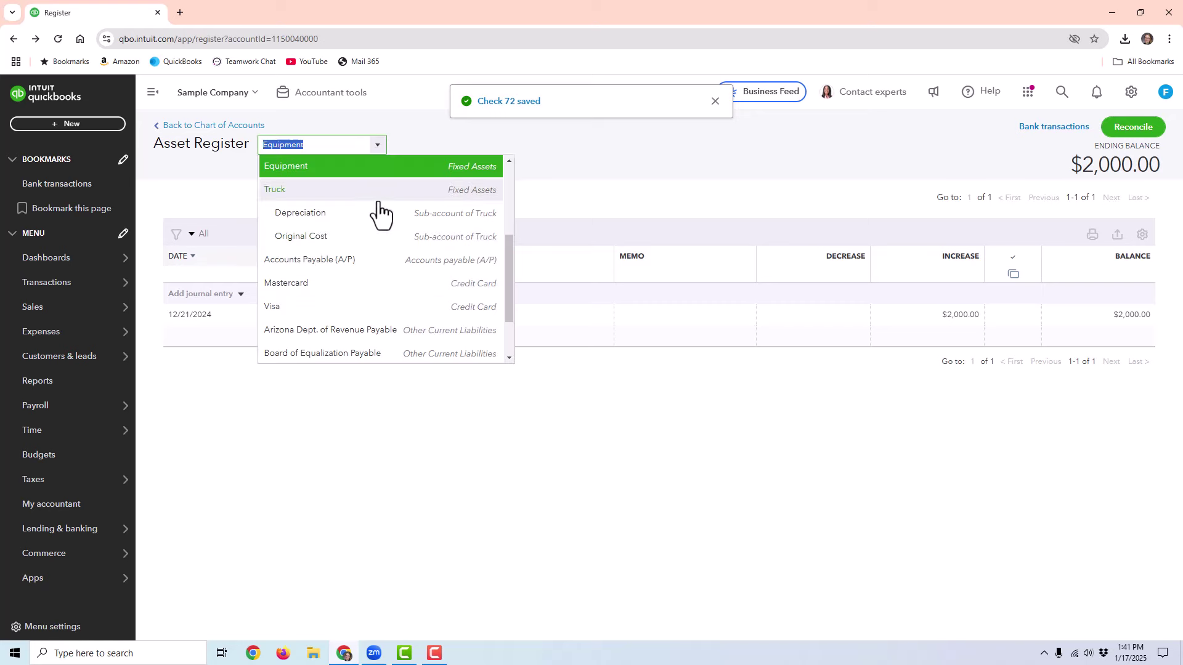
scroll(345, 221, up, 3)
click(300, 166)
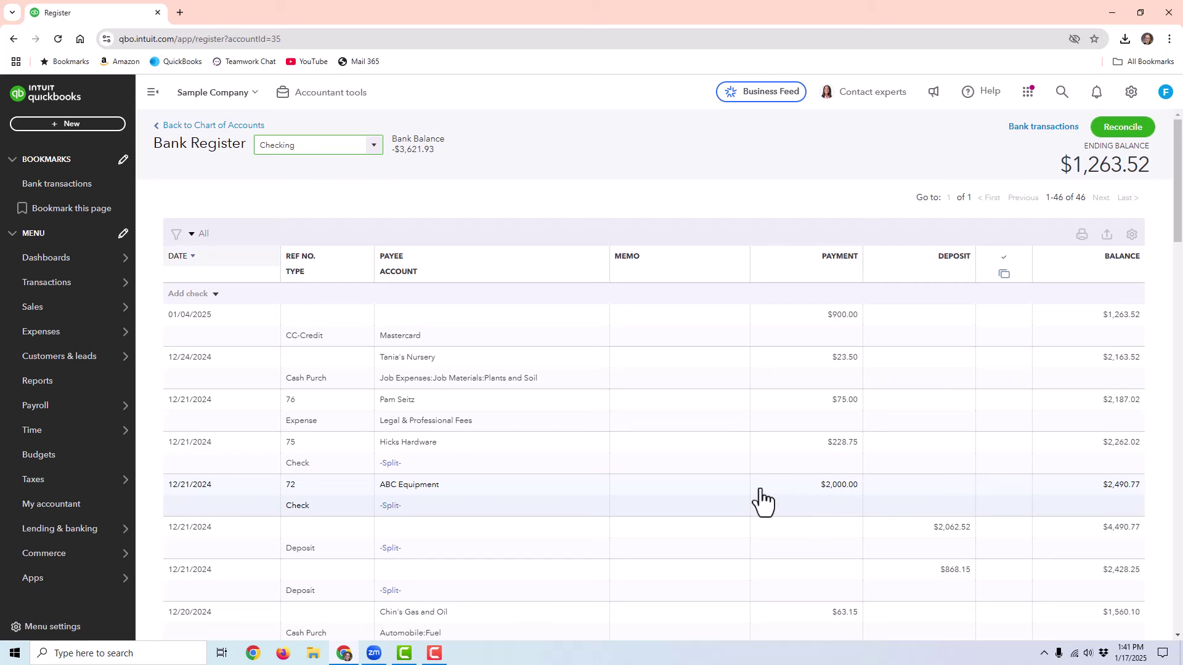
click(373, 146)
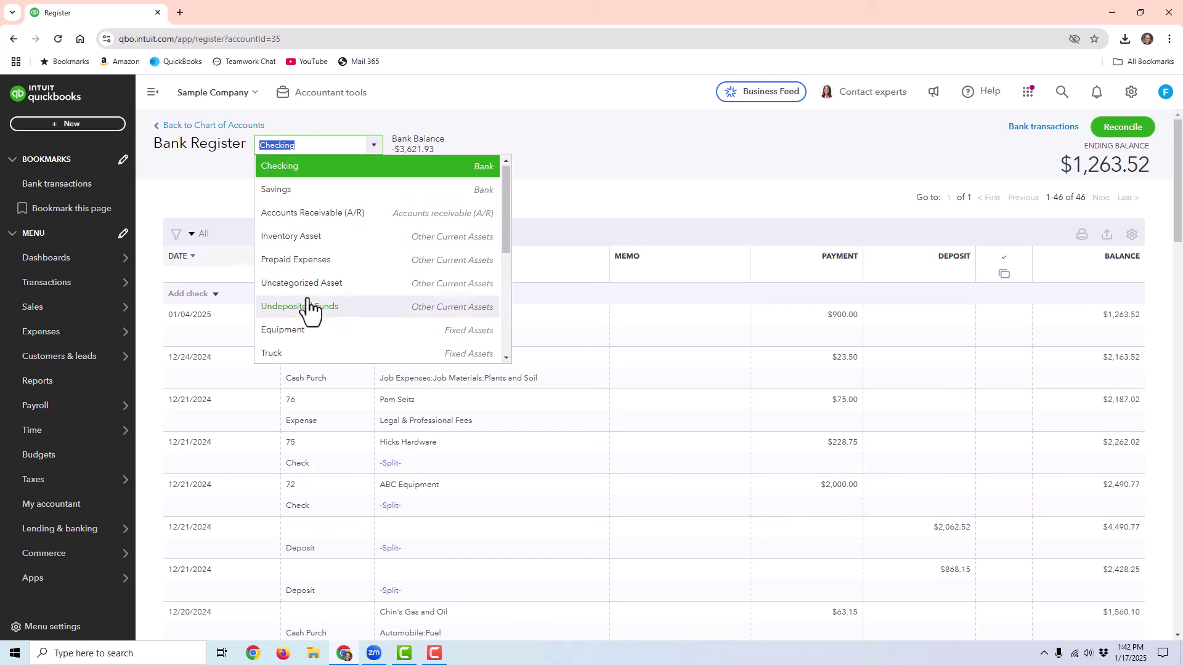
scroll(310, 296, down, 1)
click(312, 271)
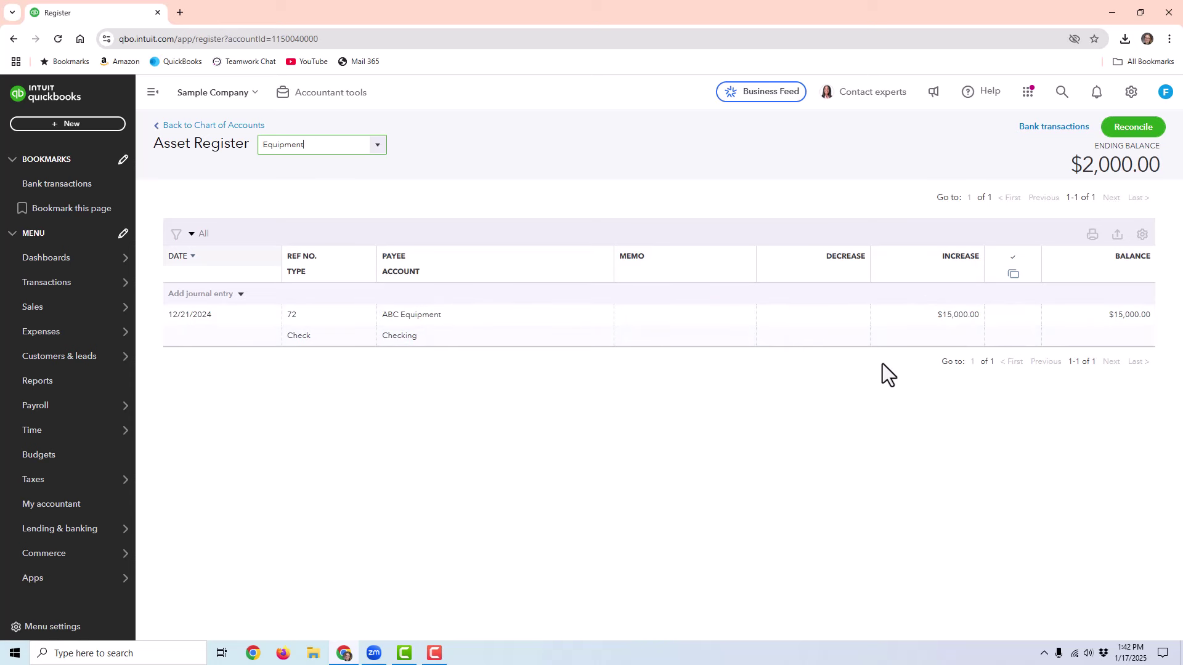
click(374, 146)
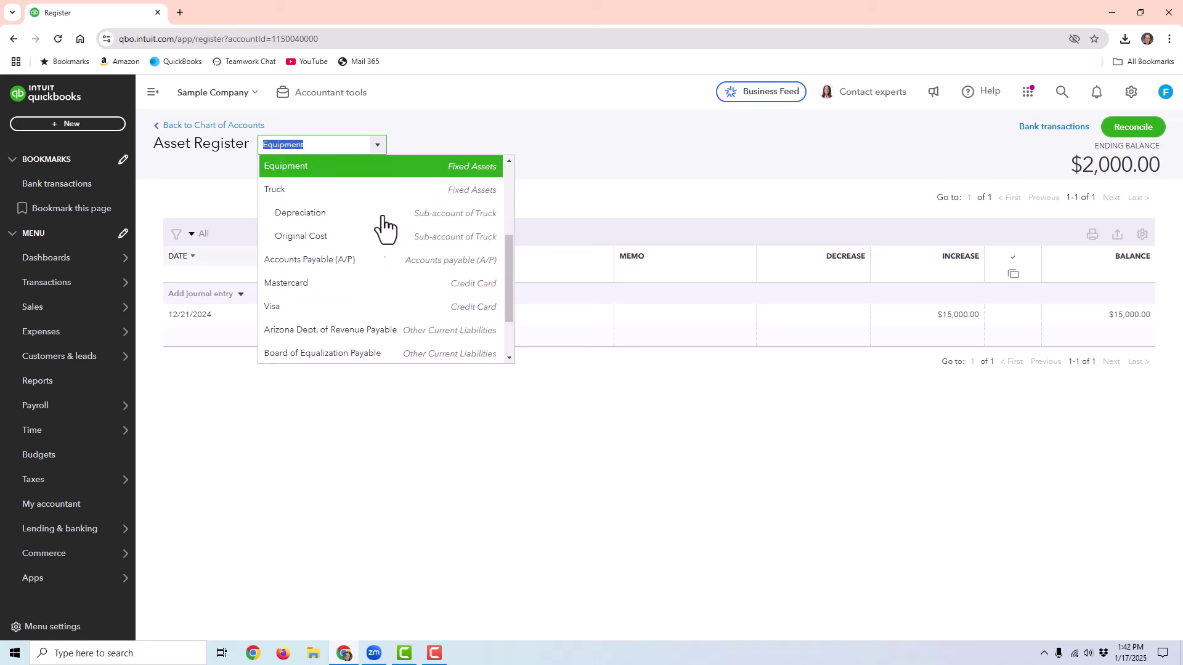
scroll(372, 256, down, 2)
click(332, 304)
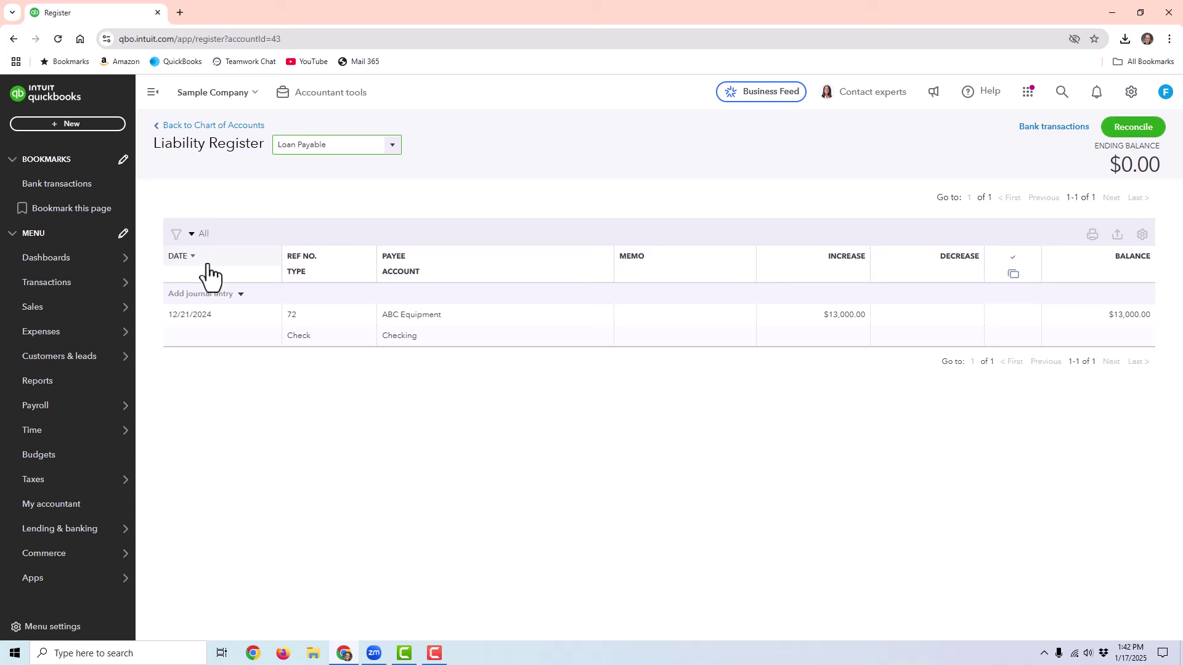
Start a new check to ABC Equipment from the Checking account with payment date 12/31/2024.
click(84, 133)
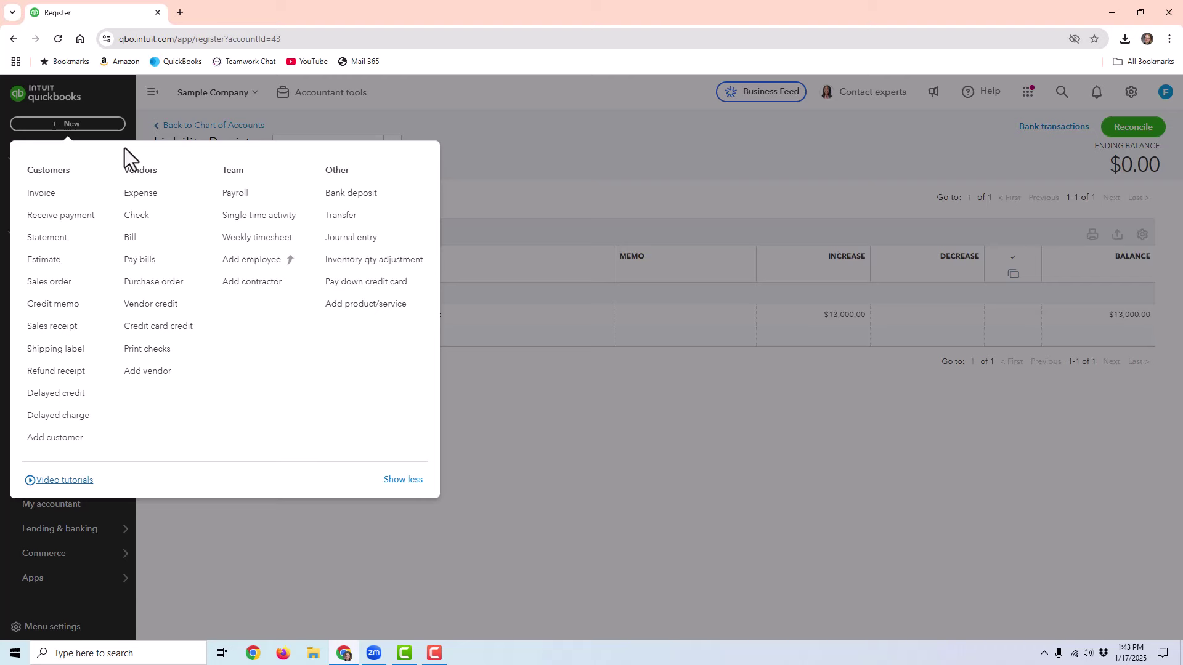
click(138, 216)
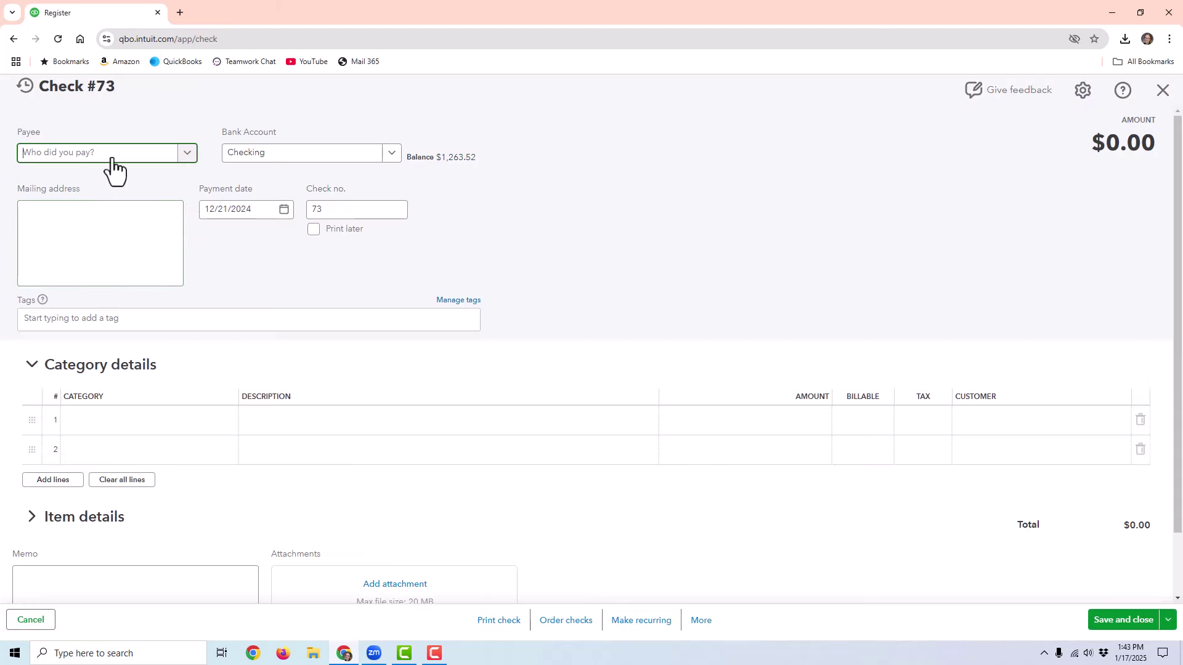
text(abc)
click(198, 200)
click(284, 211)
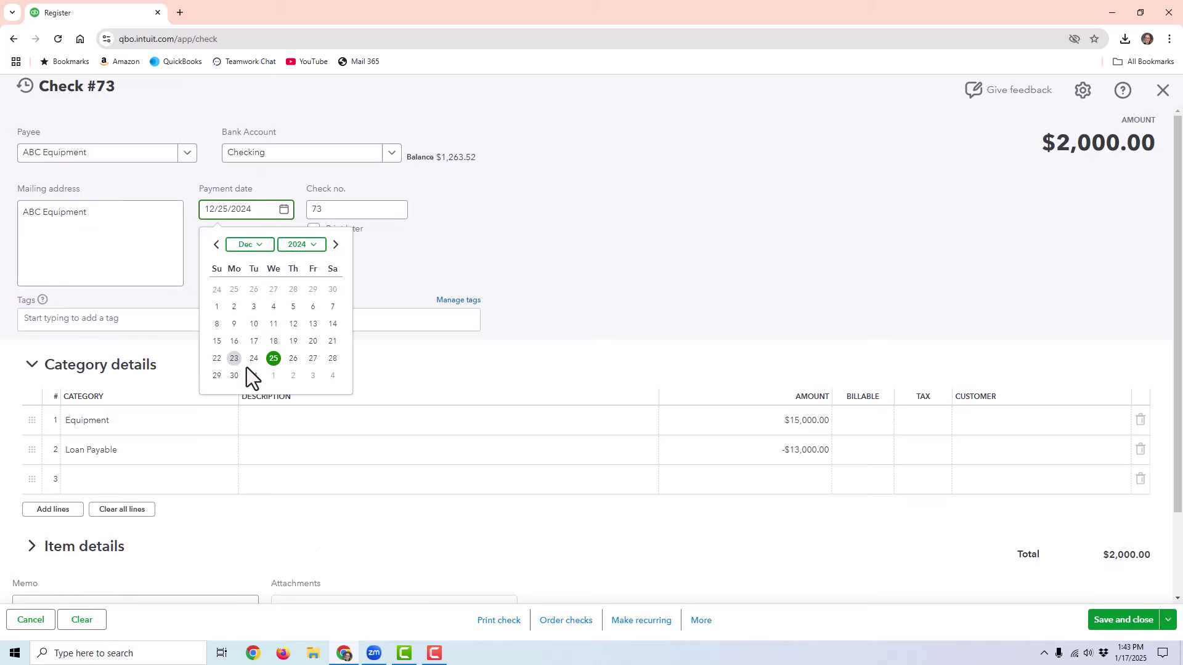
click(253, 376)
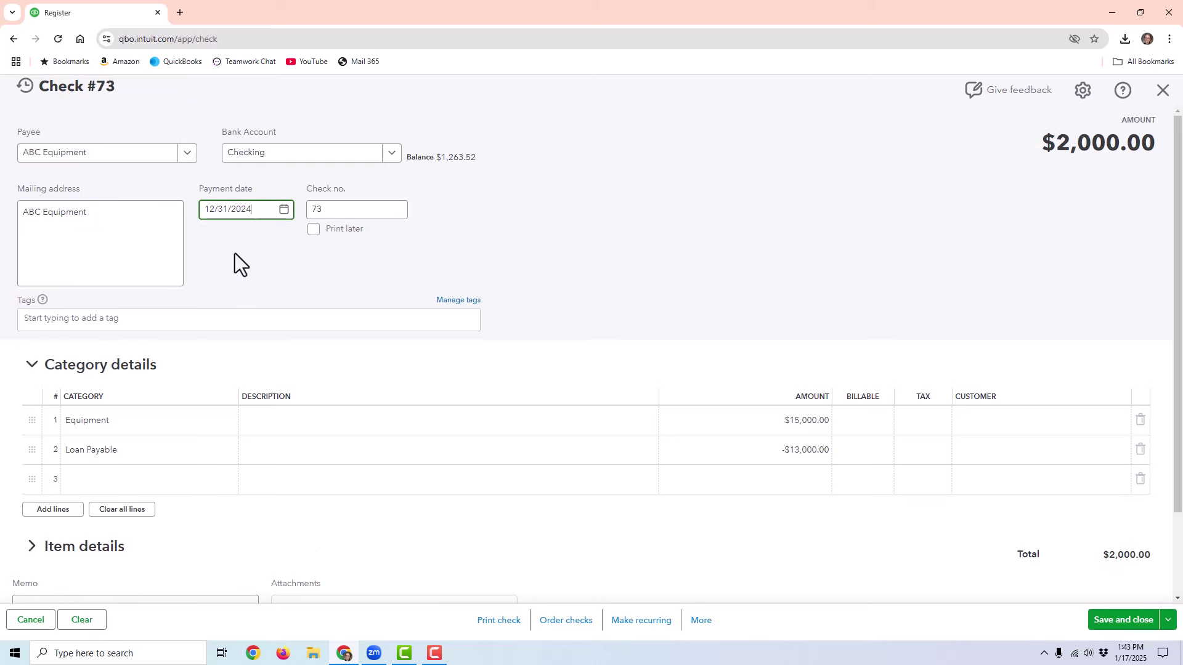
Replace the check's prefilled category lines with a Loan Payable line and an Interest Expense line.
click(162, 423)
click(1140, 450)
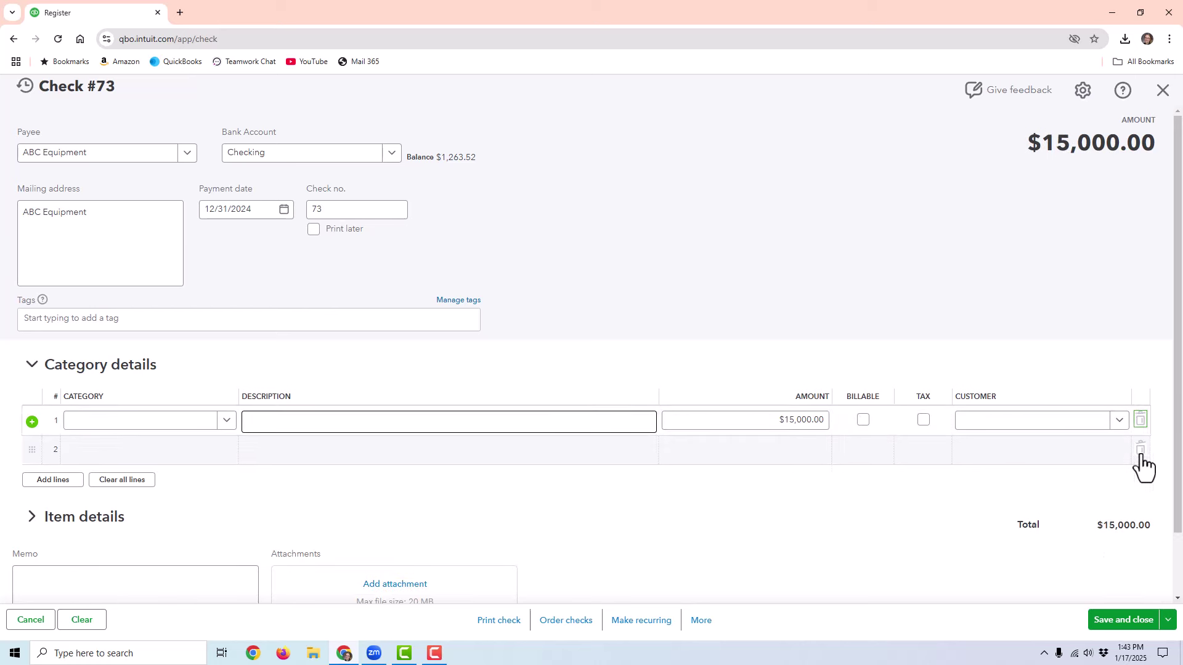
click(1141, 422)
click(191, 421)
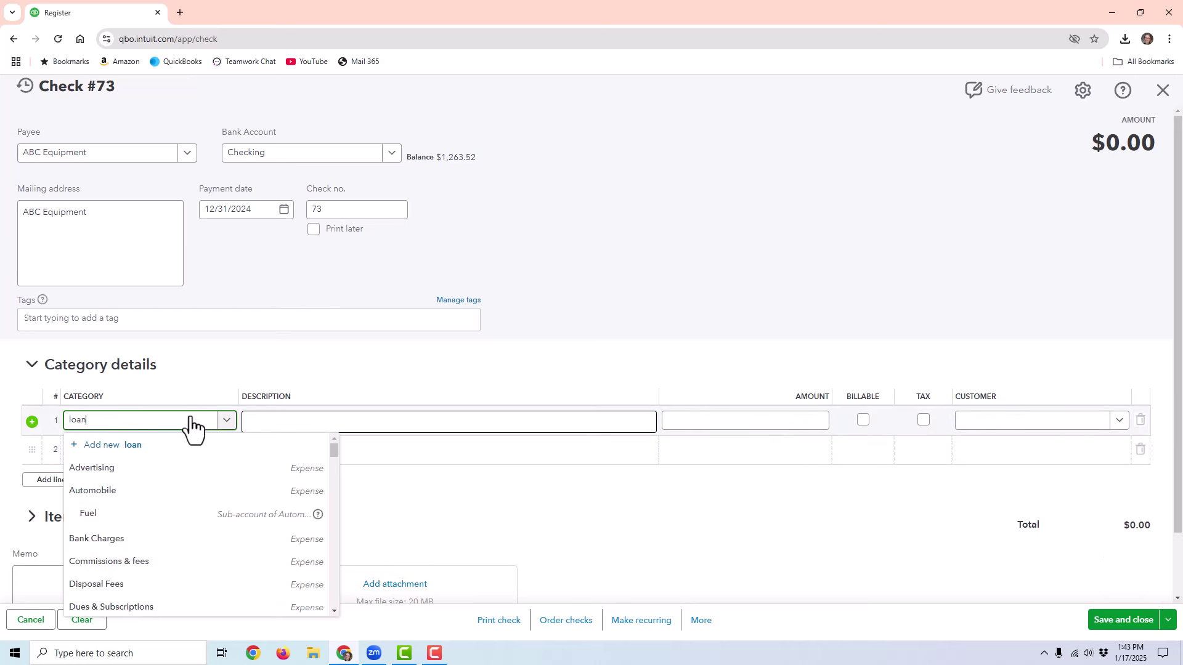
click(145, 476)
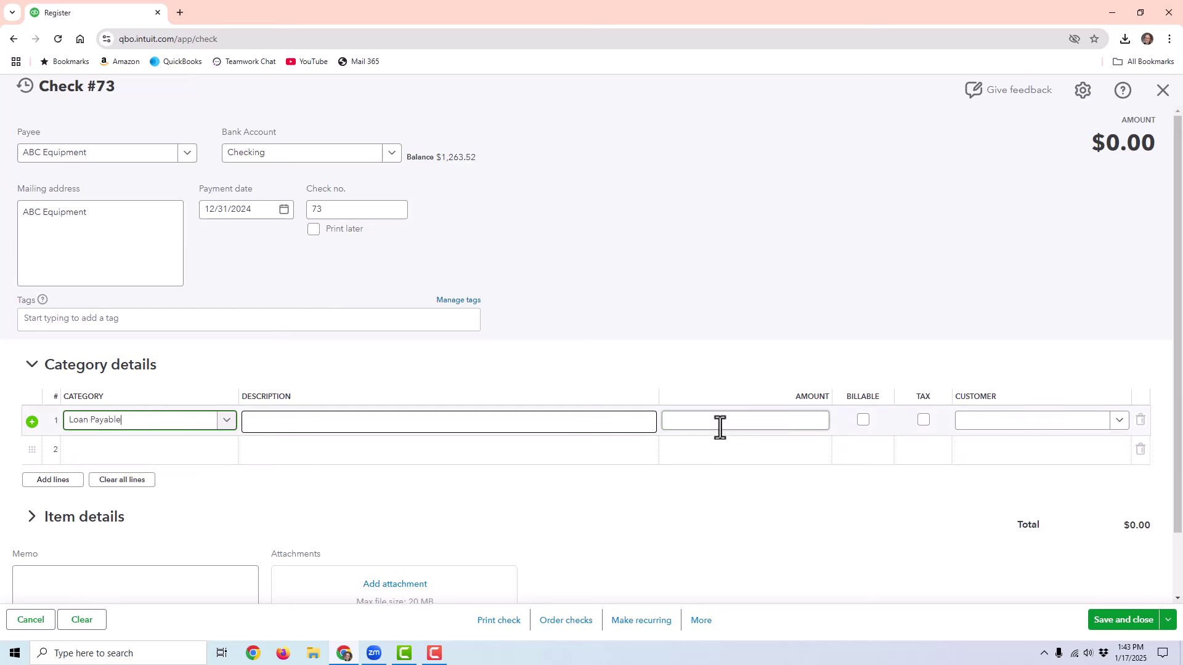
click(109, 448)
text(inter)
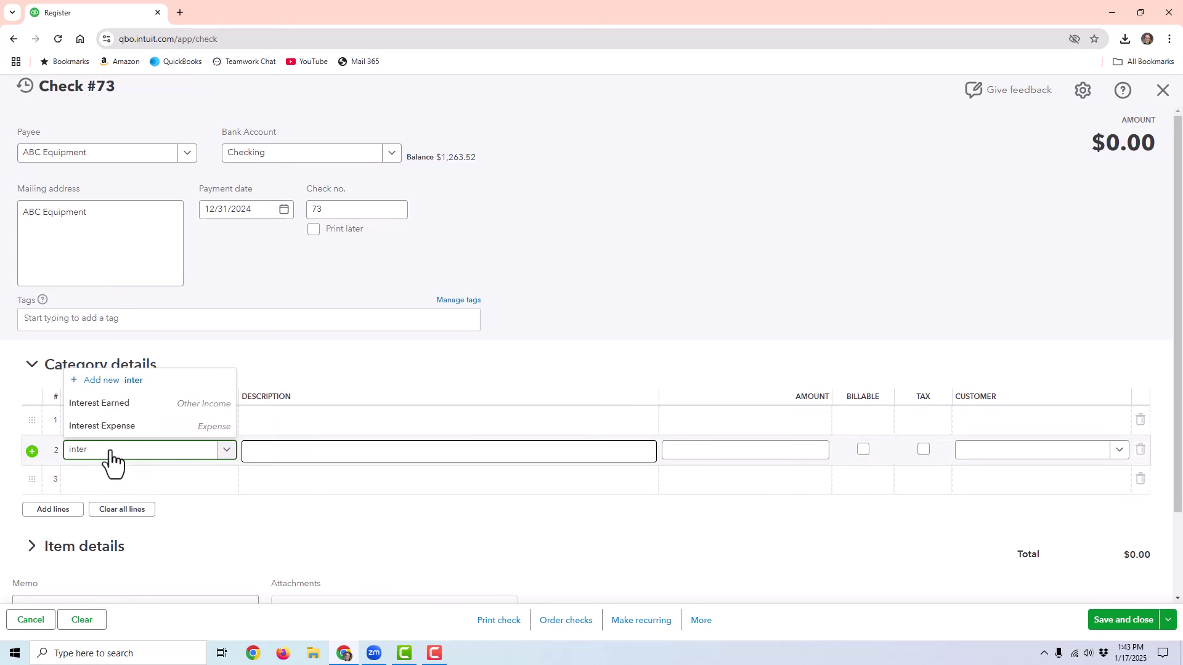
click(146, 431)
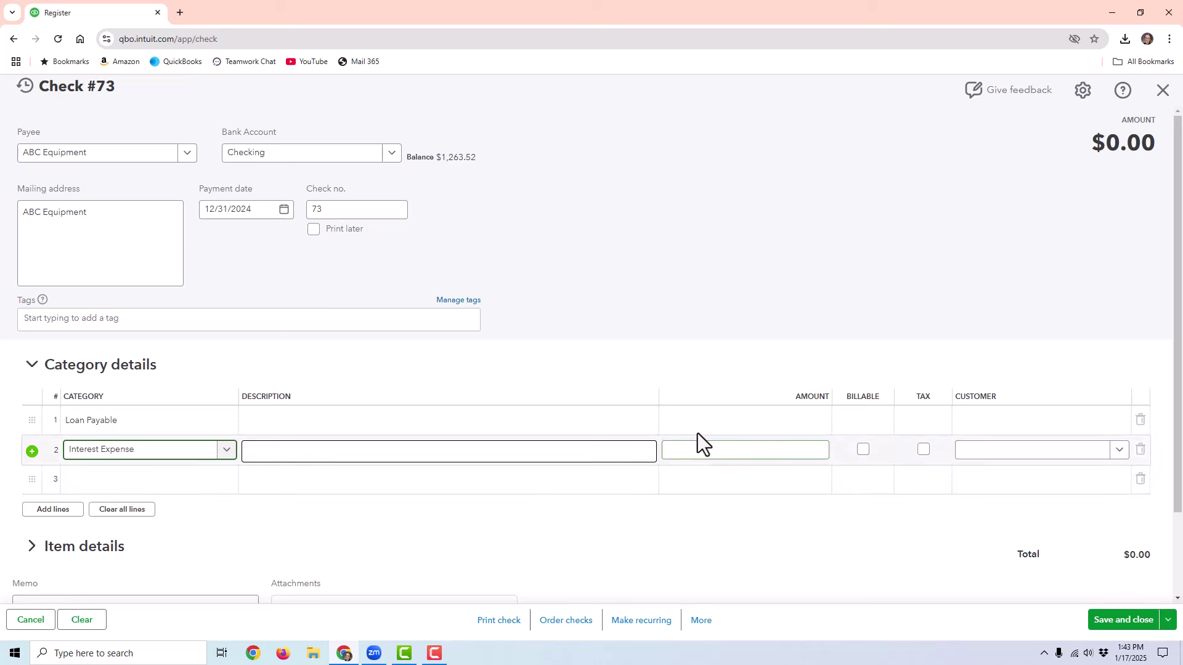
Set the Interest Expense amount to 100 and the Loan Payable amount to 900, then save and close the check.
click(750, 419)
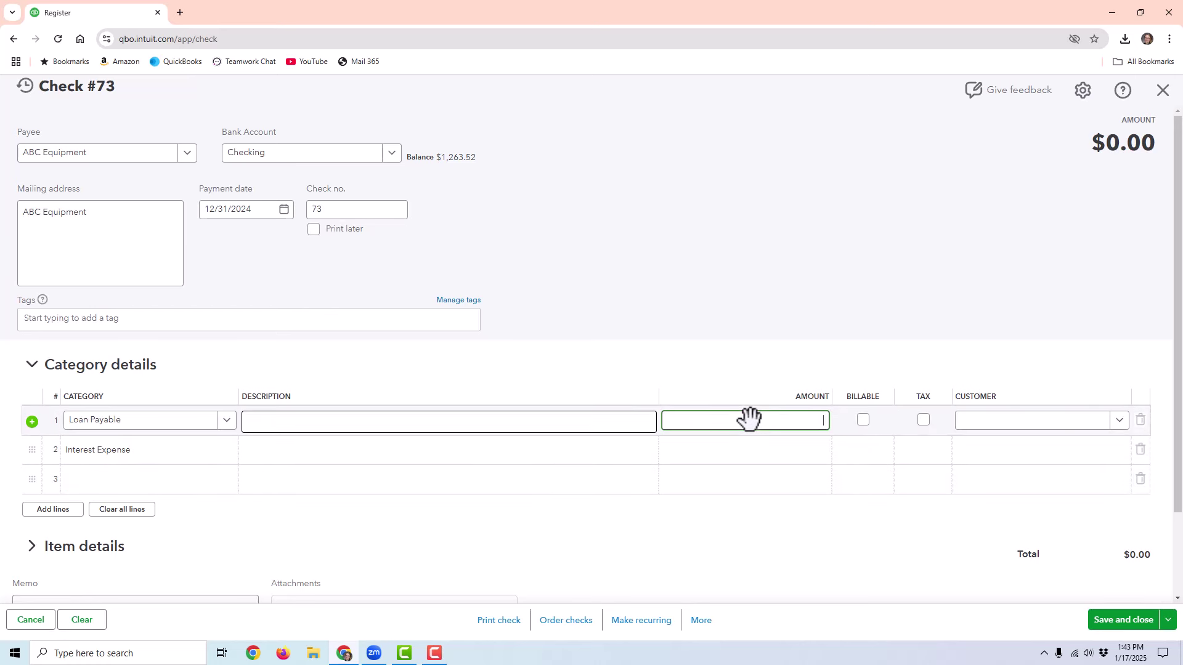
click(785, 454)
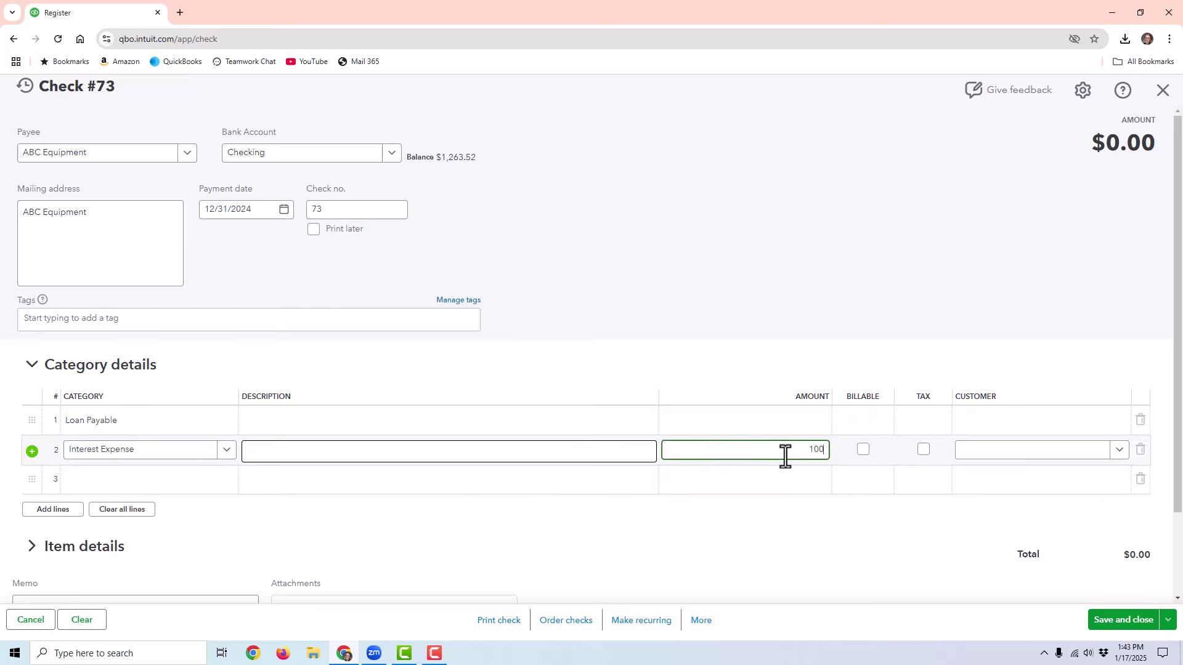
click(788, 419)
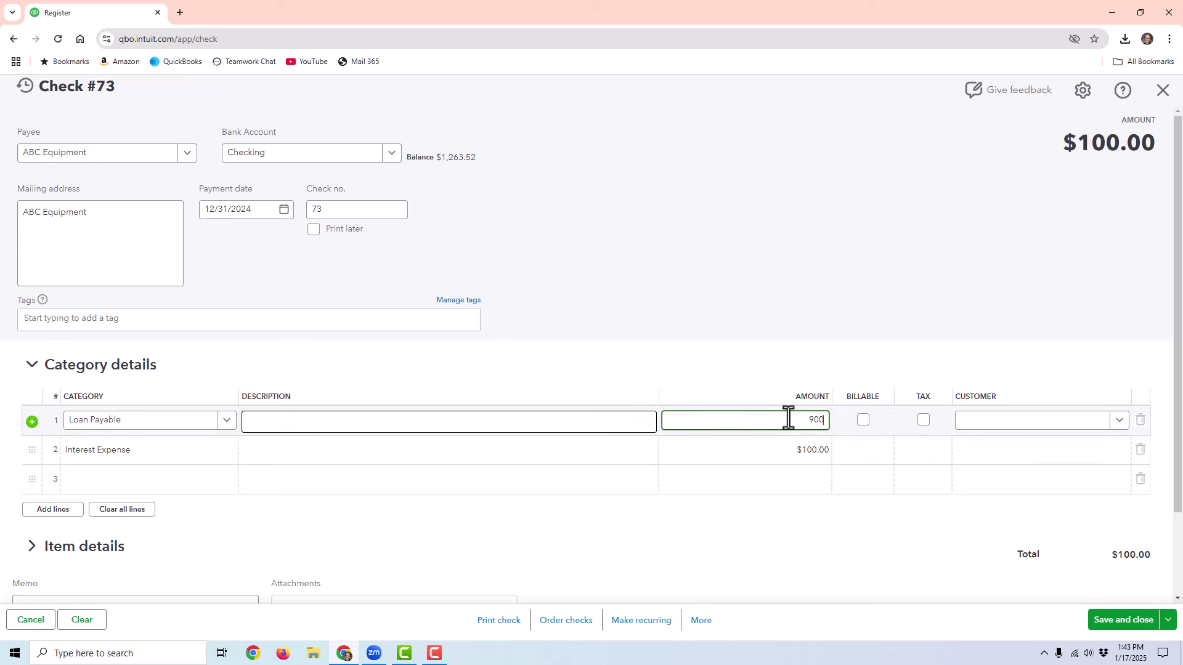
text(900)
key(Tab)
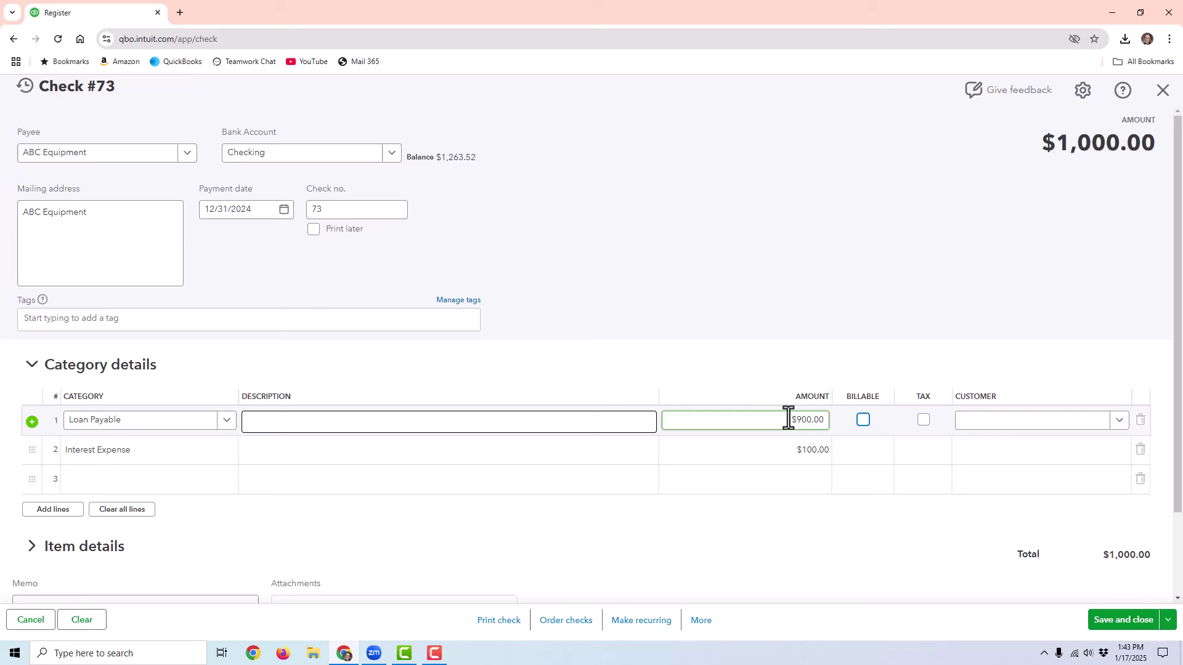
click(1047, 177)
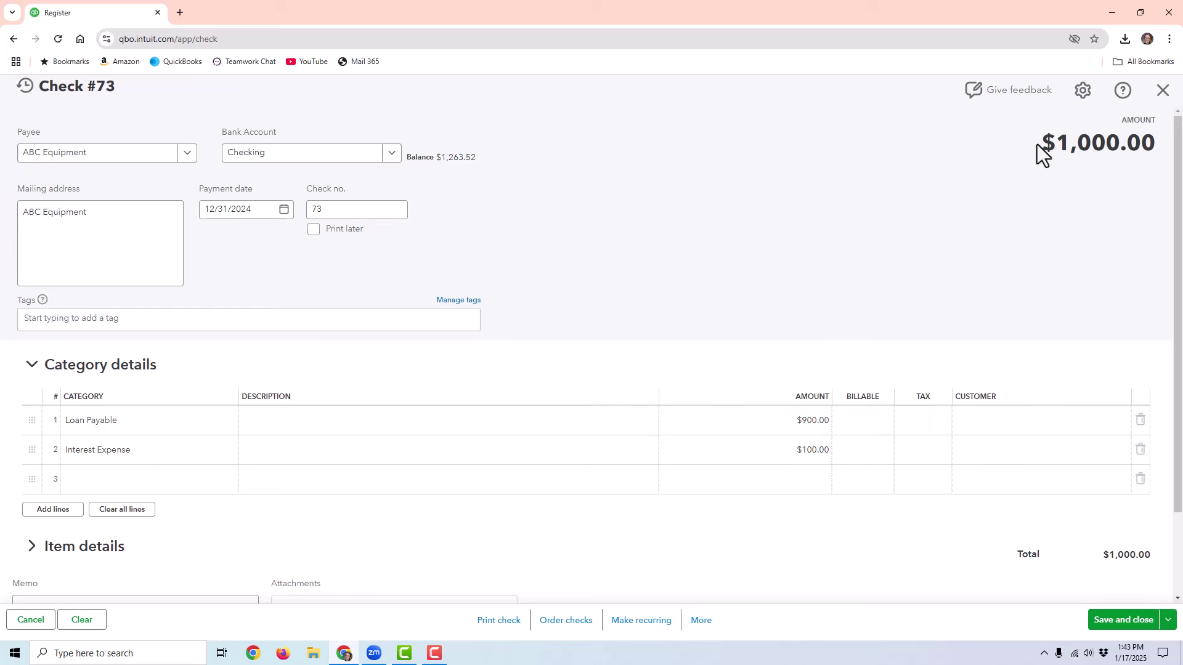
drag(1037, 144, 1150, 142)
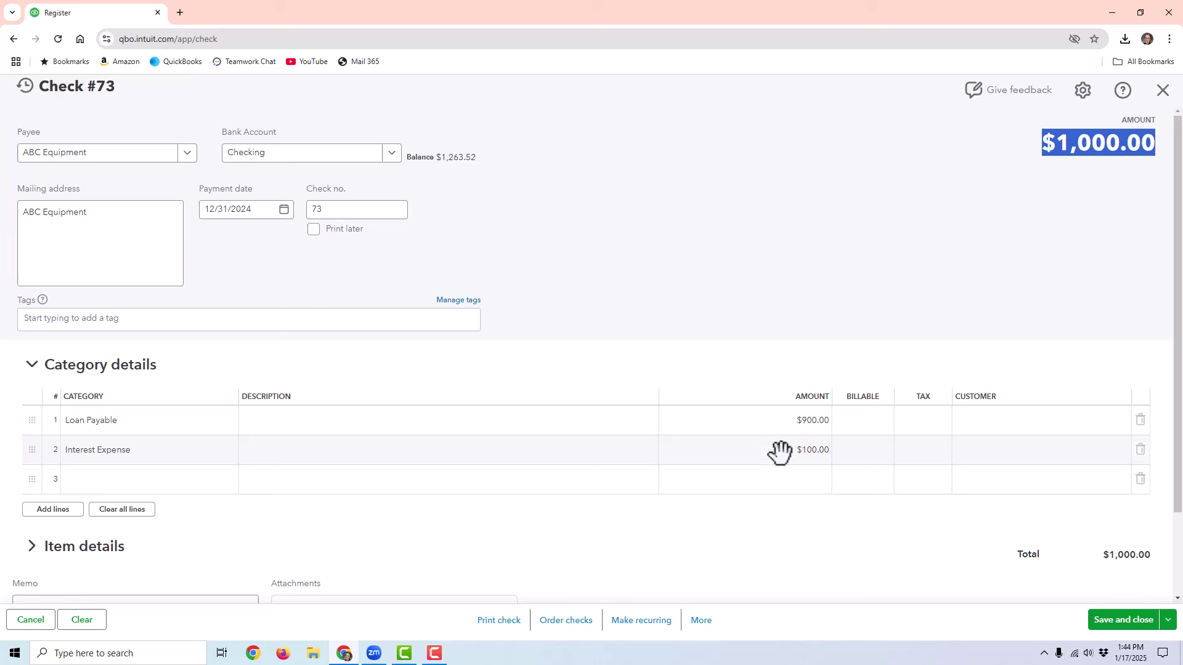
click(1112, 619)
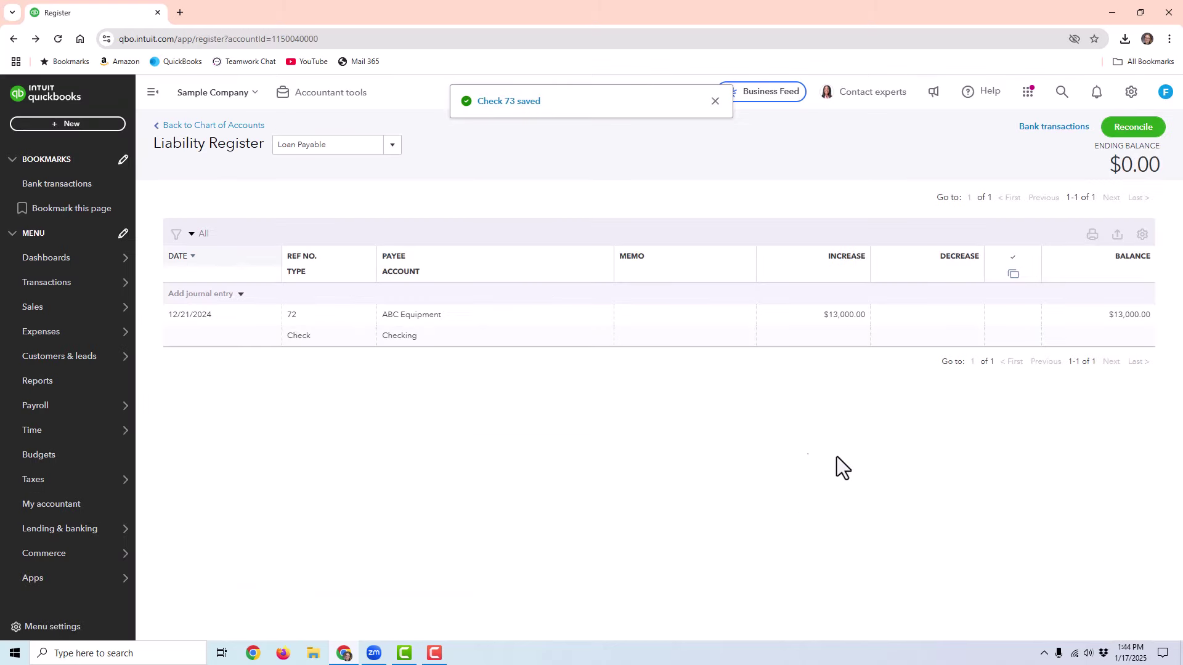
Review the Equipment, Loan Payable and Checking registers for the effect of the loan payment check.
click(384, 145)
scroll(332, 286, up, 2)
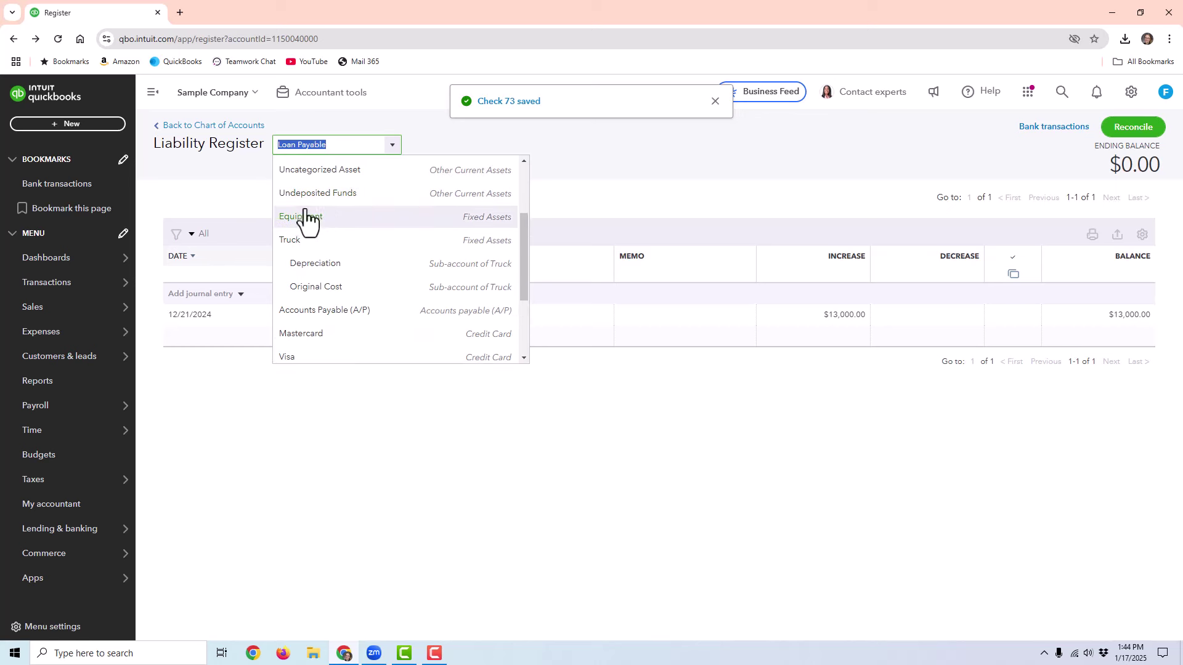
click(308, 217)
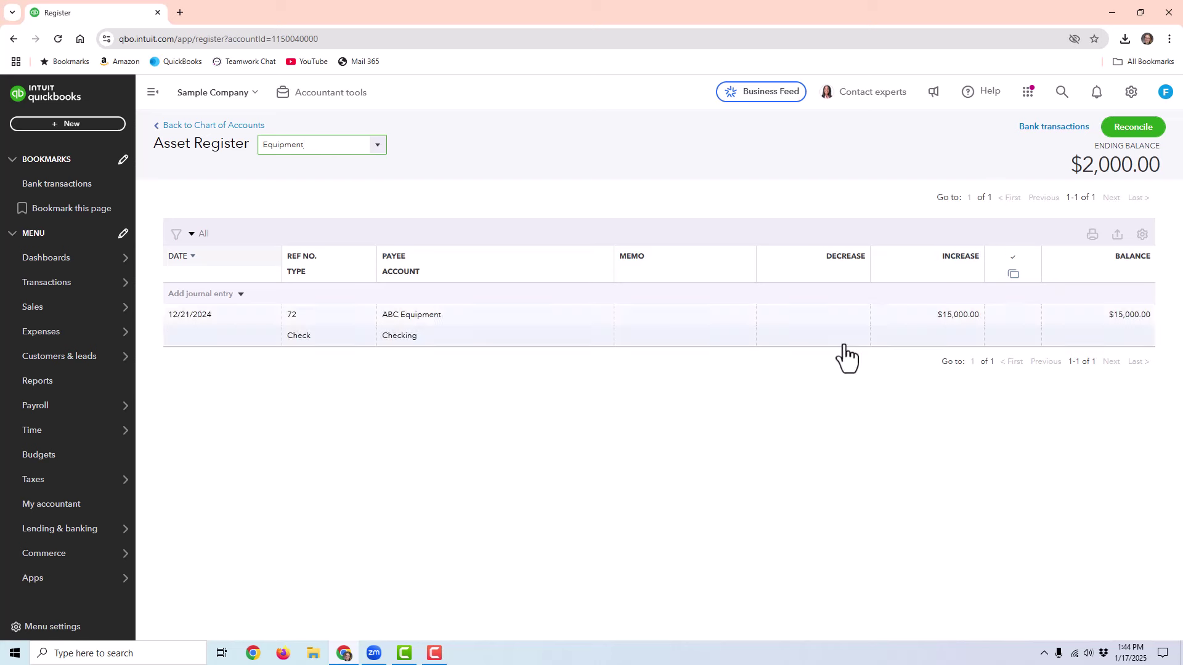
click(376, 145)
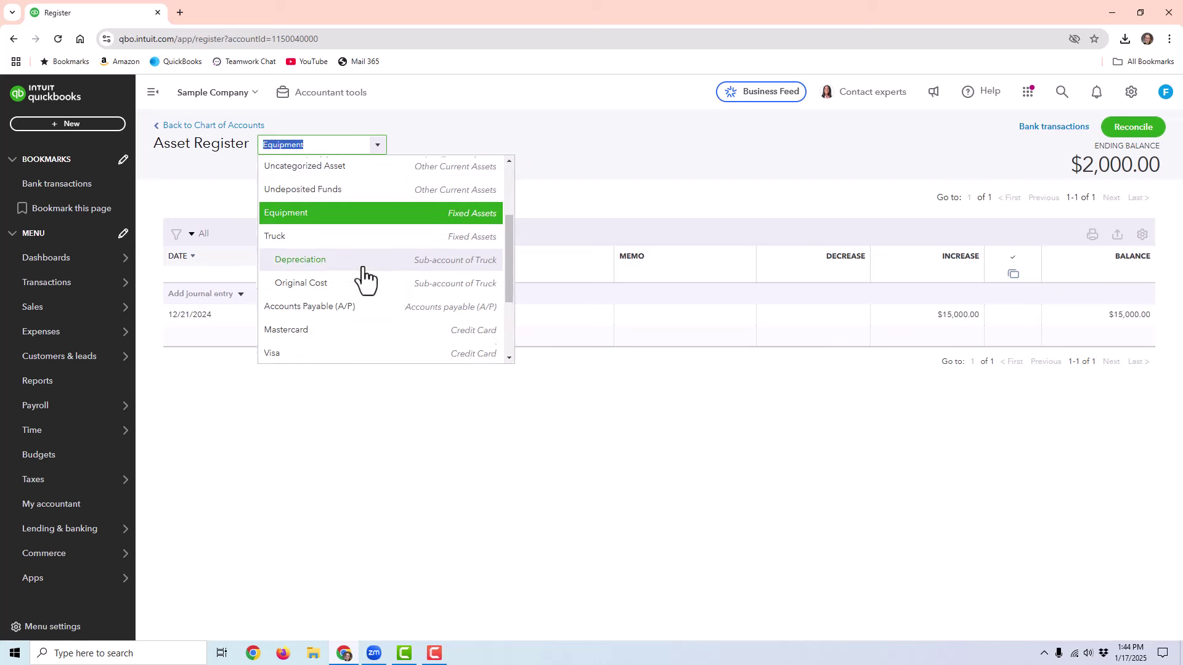
scroll(345, 286, down, 5)
click(318, 306)
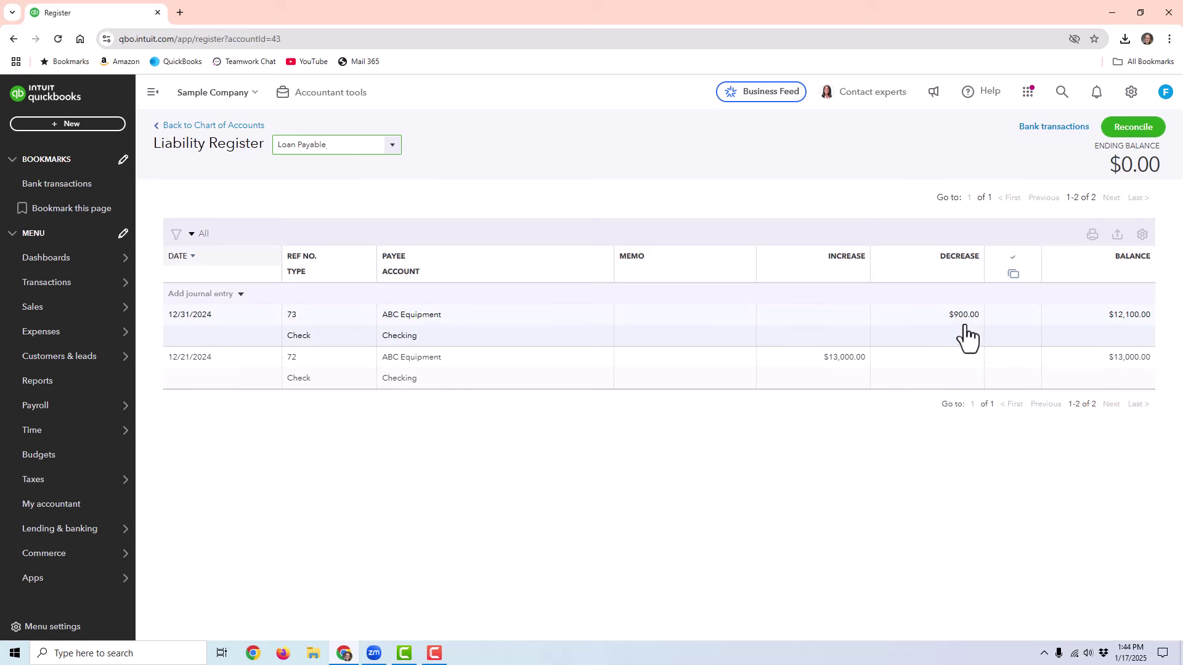
click(391, 148)
scroll(364, 247, up, 8)
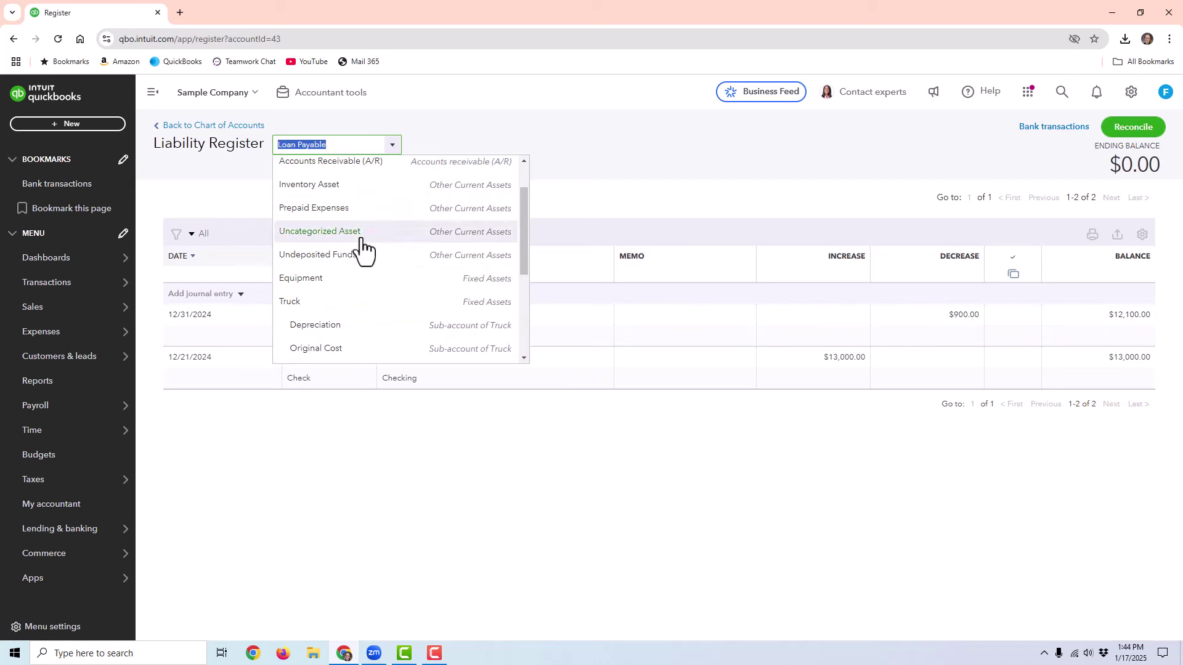
click(329, 169)
click(286, 175)
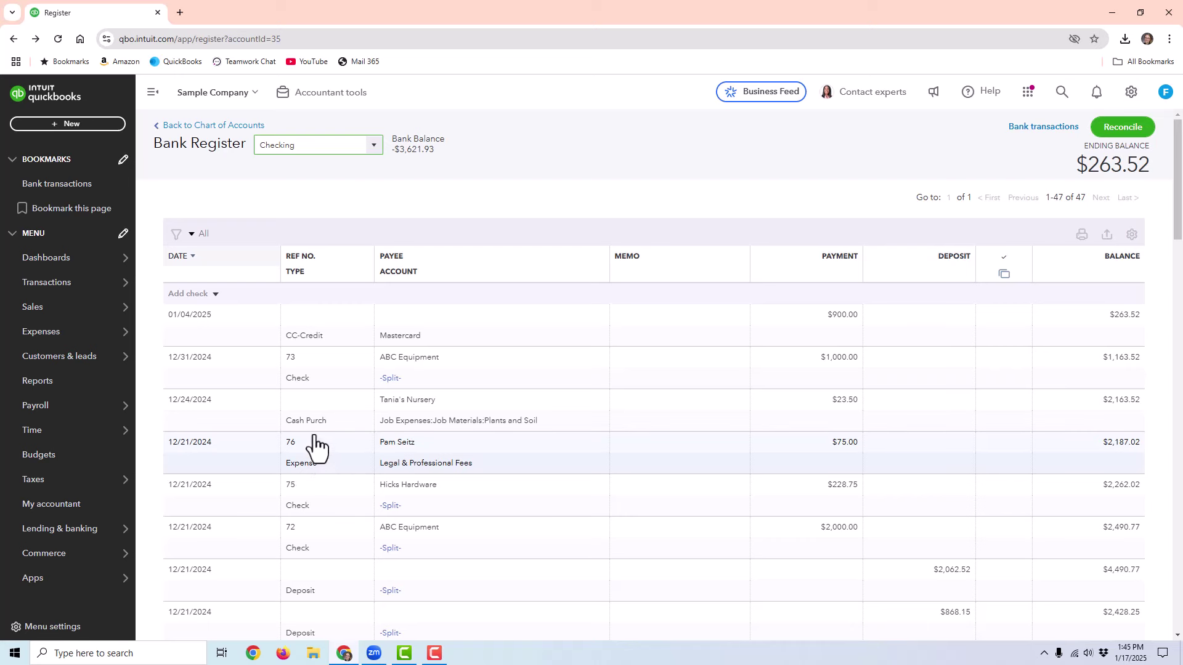
Run the Profit and Loss report for Last Year and examine its Interest Expense line.
click(32, 384)
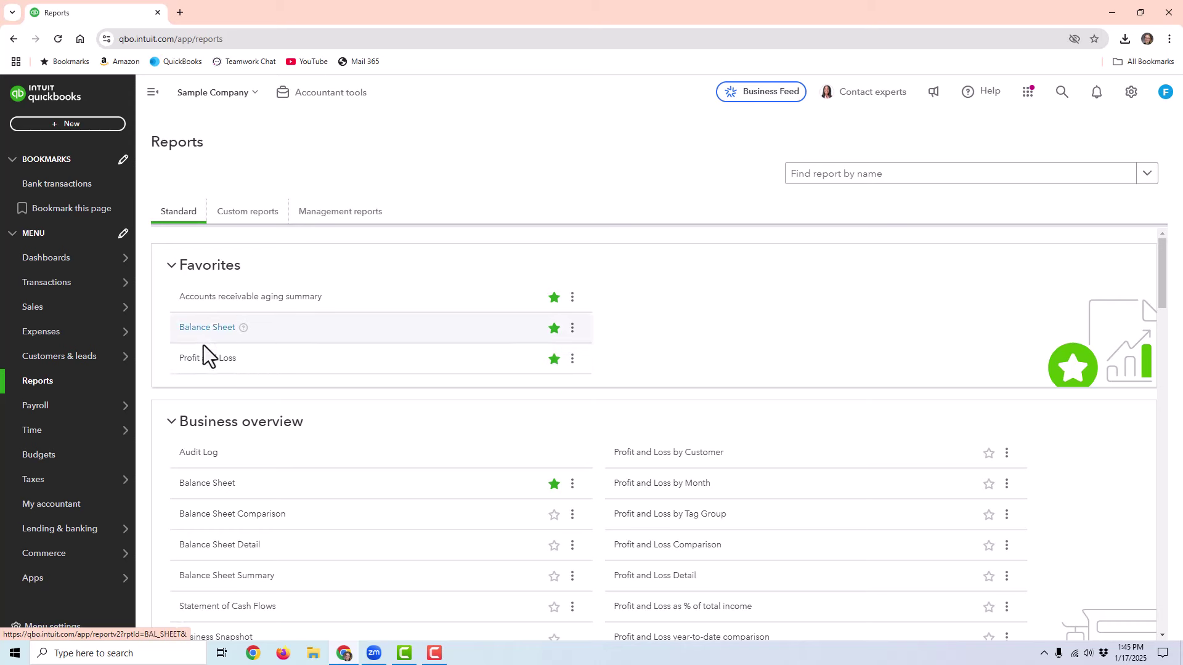
click(205, 359)
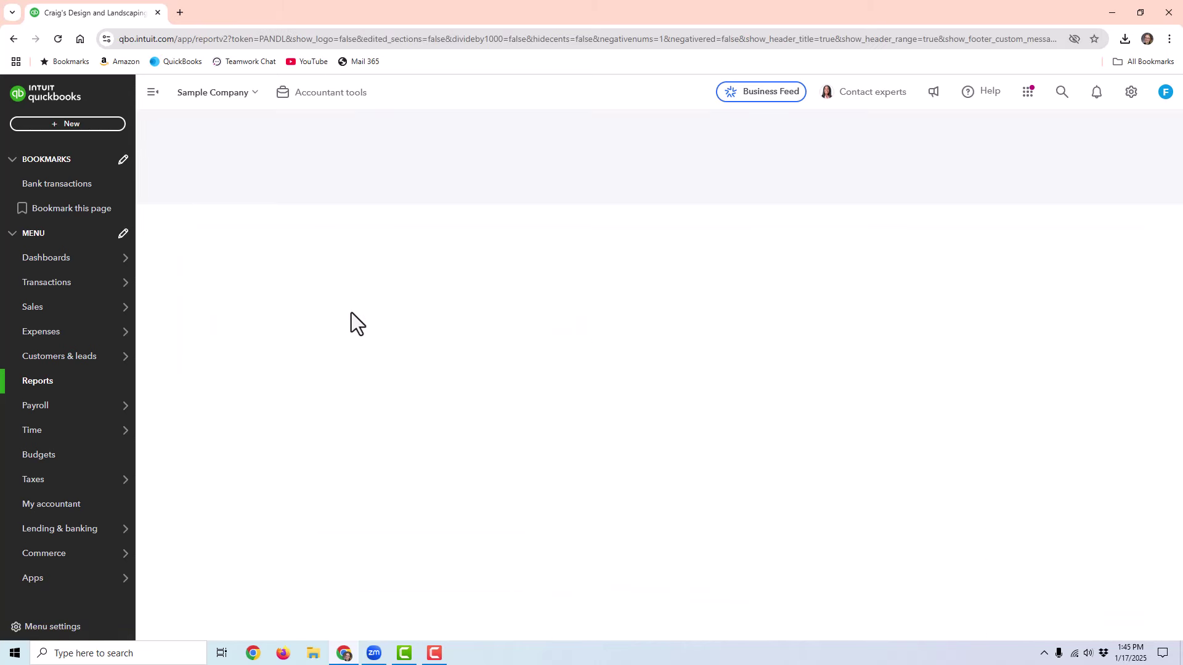
click(471, 191)
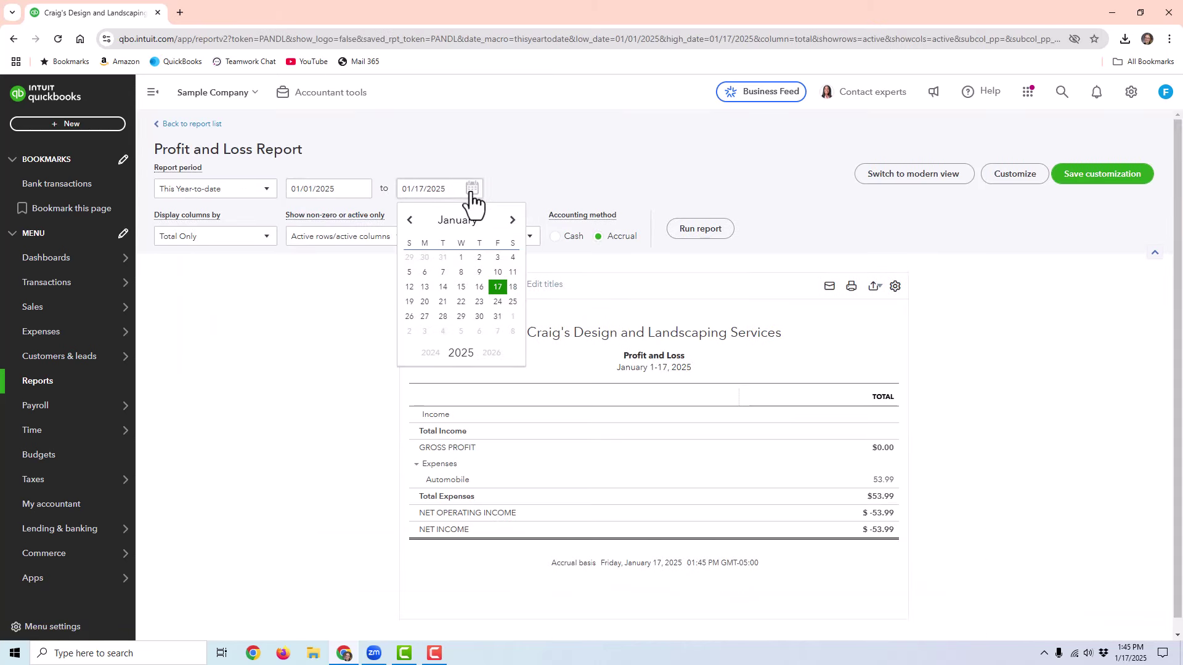
click(235, 189)
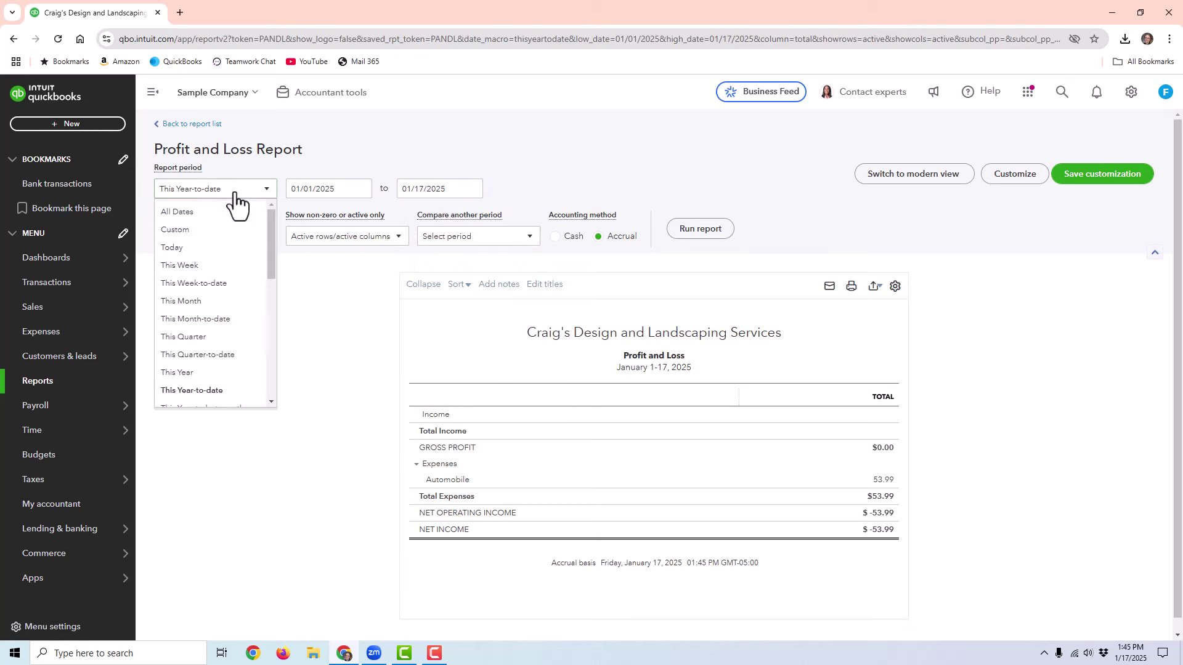
scroll(185, 345, down, 2)
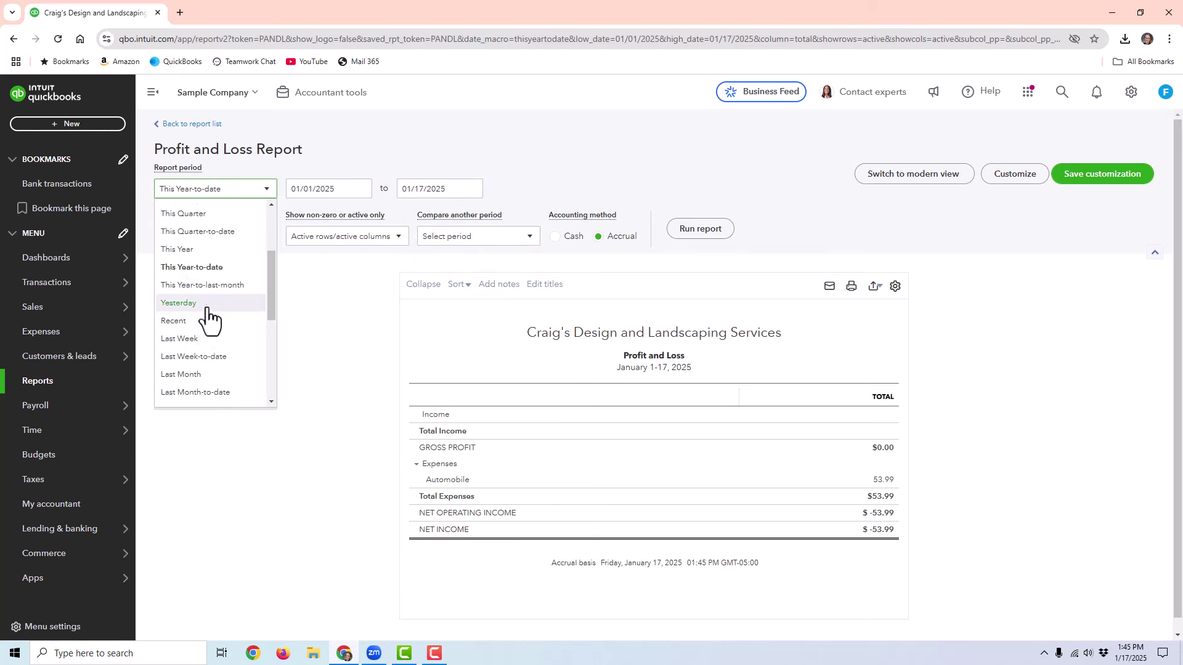
scroll(204, 308, up, 2)
scroll(192, 324, down, 3)
click(188, 385)
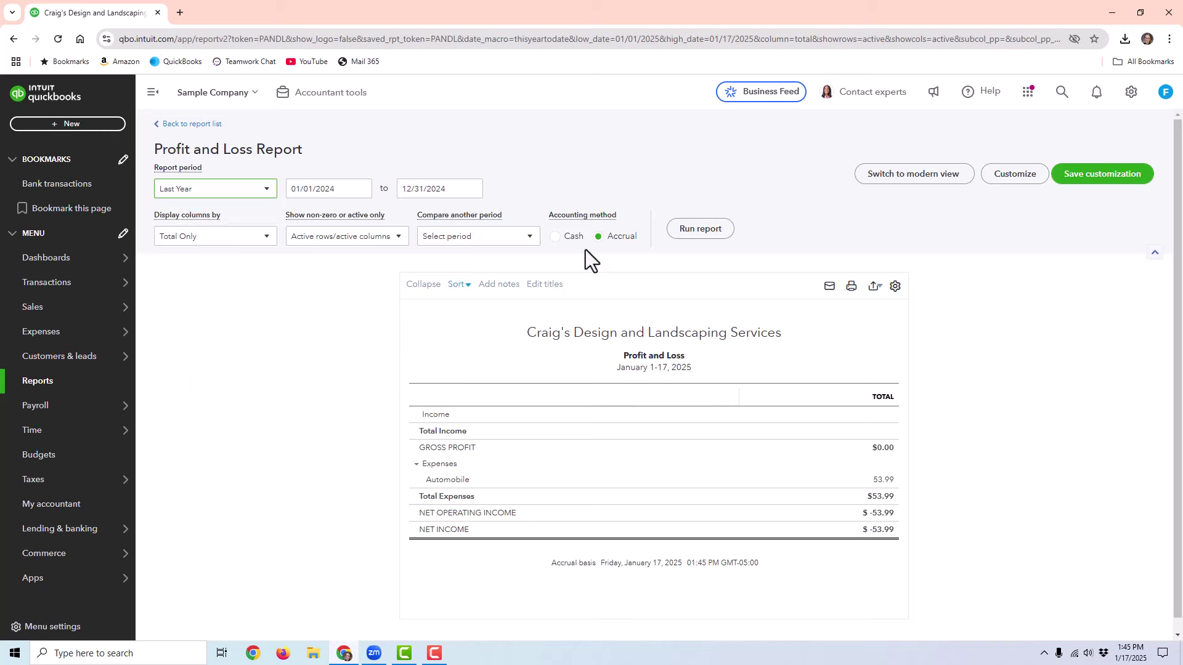
click(676, 223)
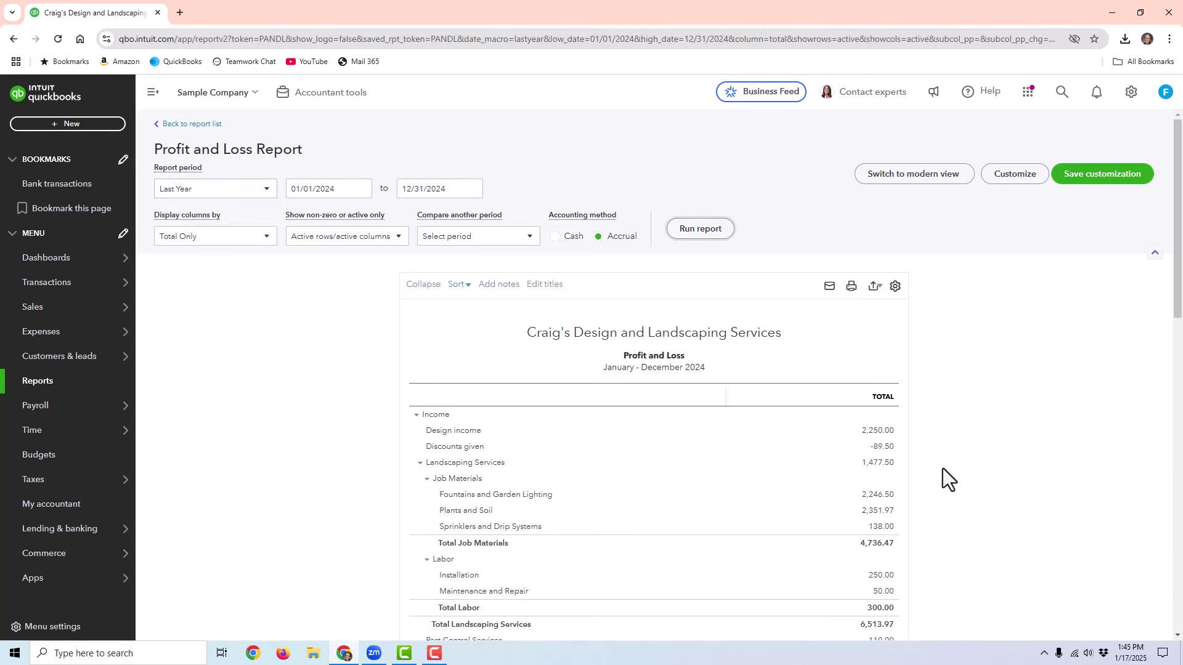
scroll(924, 475, down, 8)
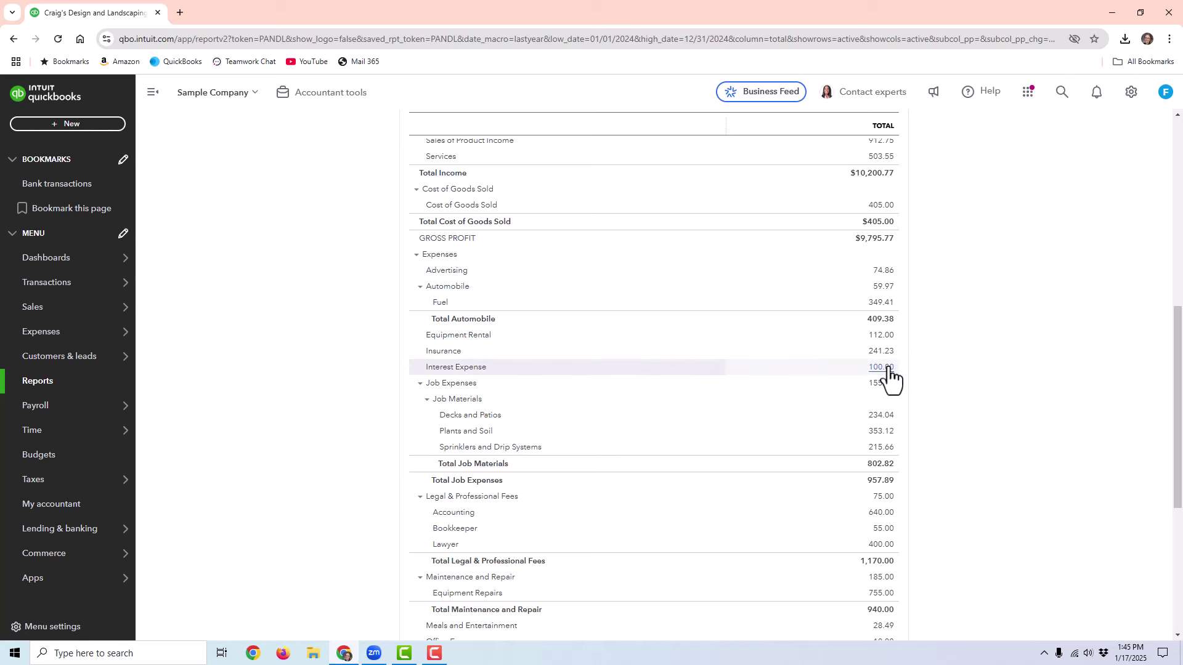
scroll(972, 378, up, 10)
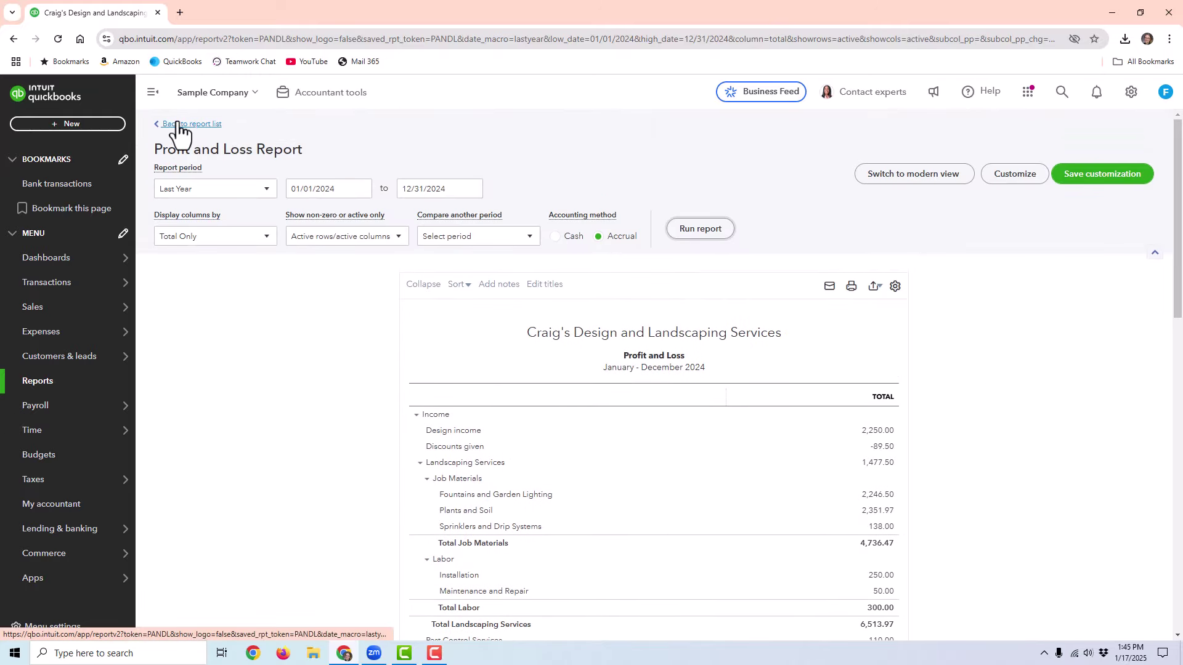
Run the Balance Sheet report for All Dates and examine the asset and liability accounts.
click(177, 129)
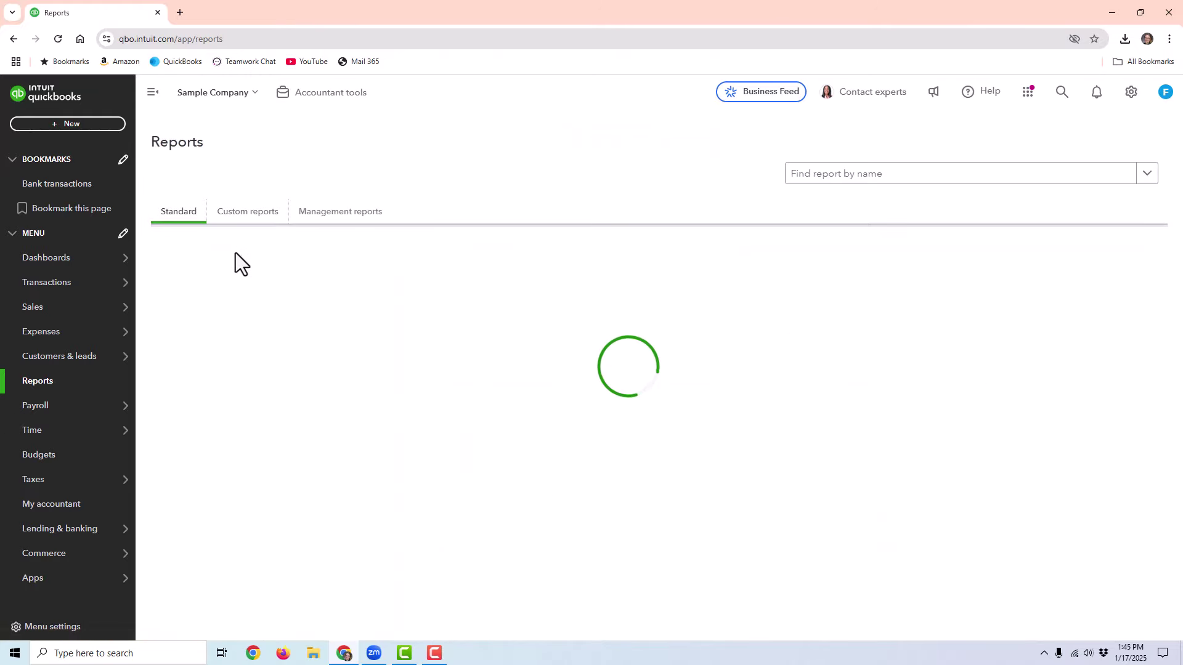
click(197, 330)
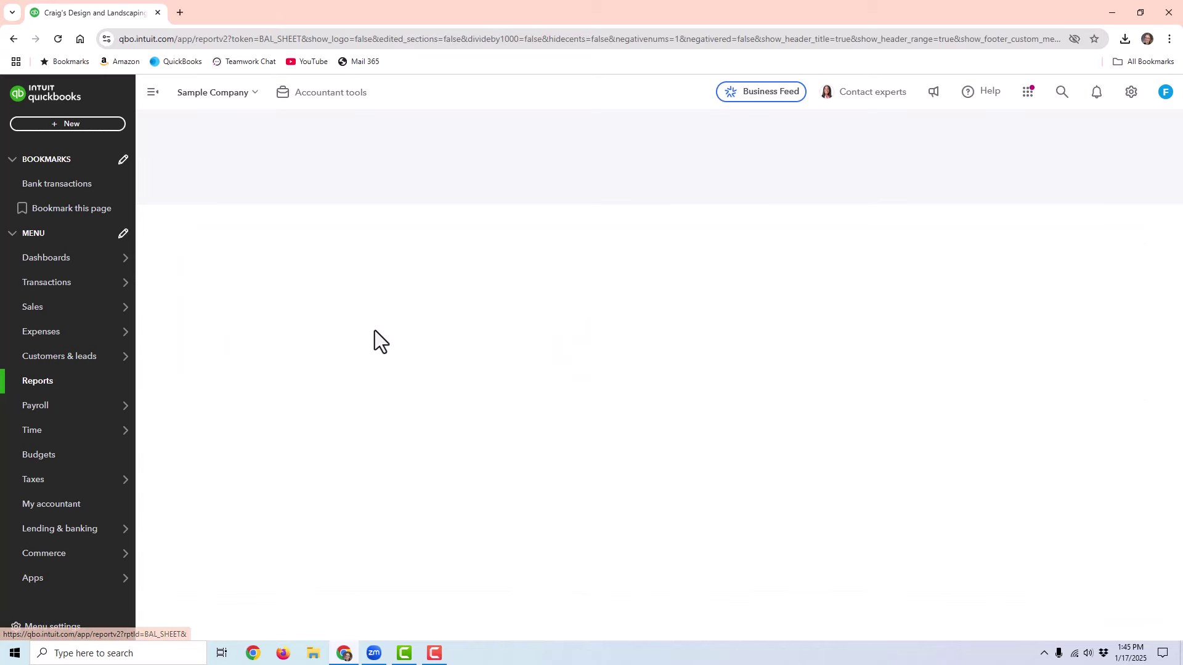
click(203, 188)
click(185, 210)
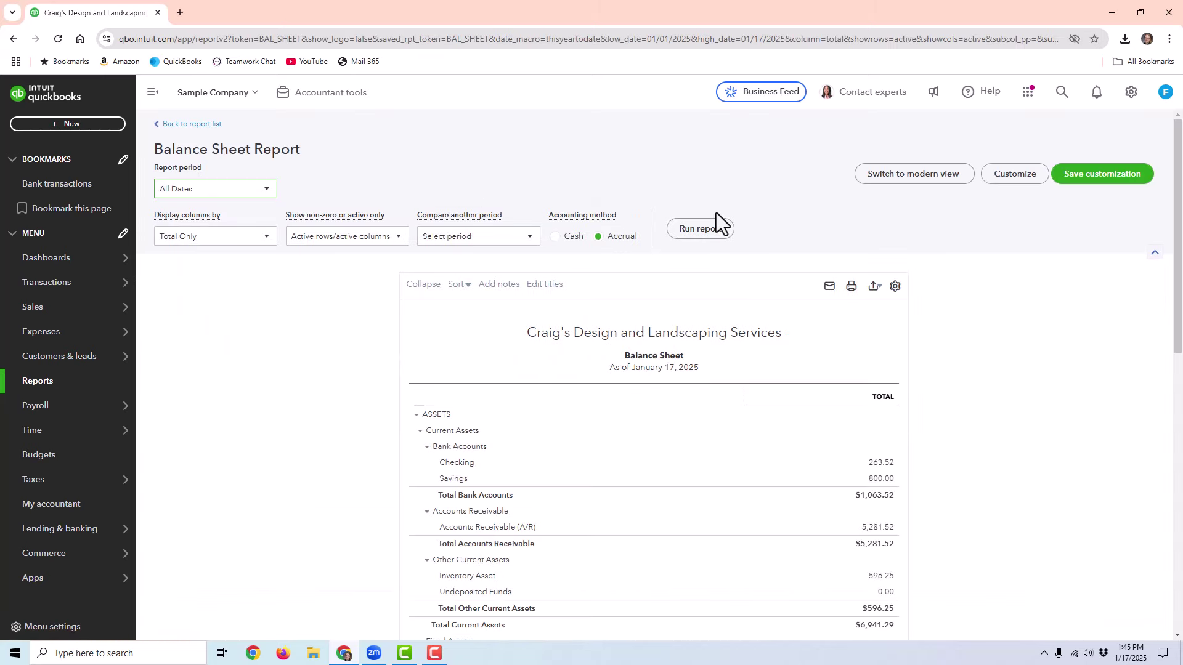
click(702, 229)
scroll(989, 413, down, 3)
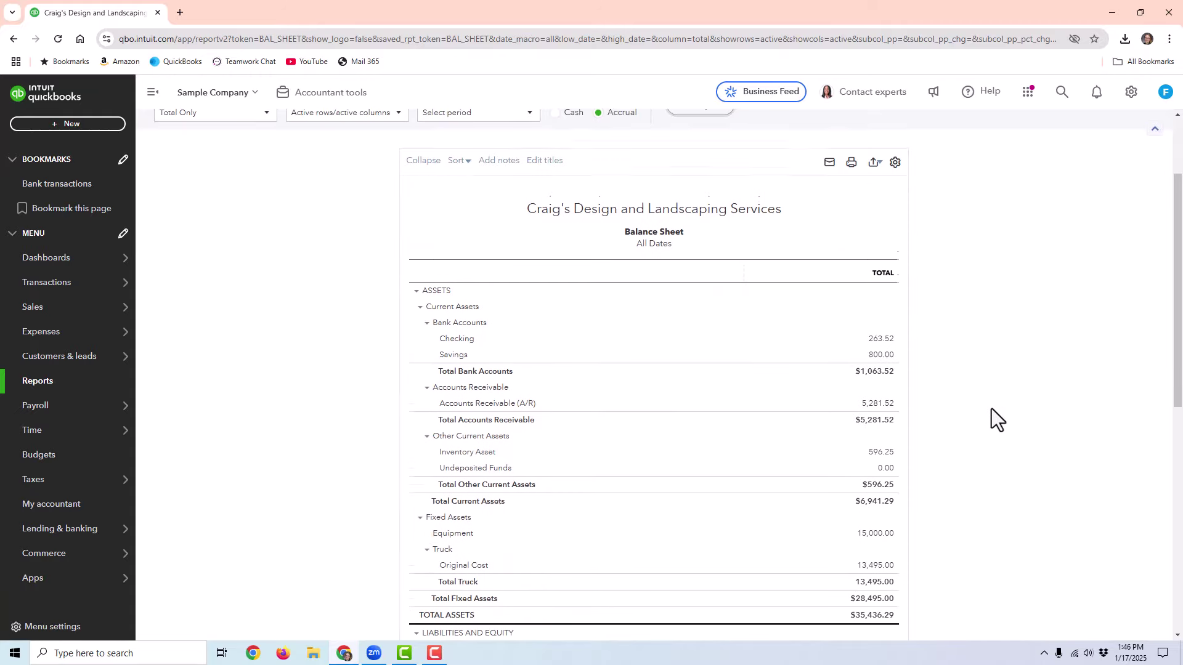
Examine the Equipment and Loan Payable lines on the Balance Sheet report.
scroll(990, 391, down, 1)
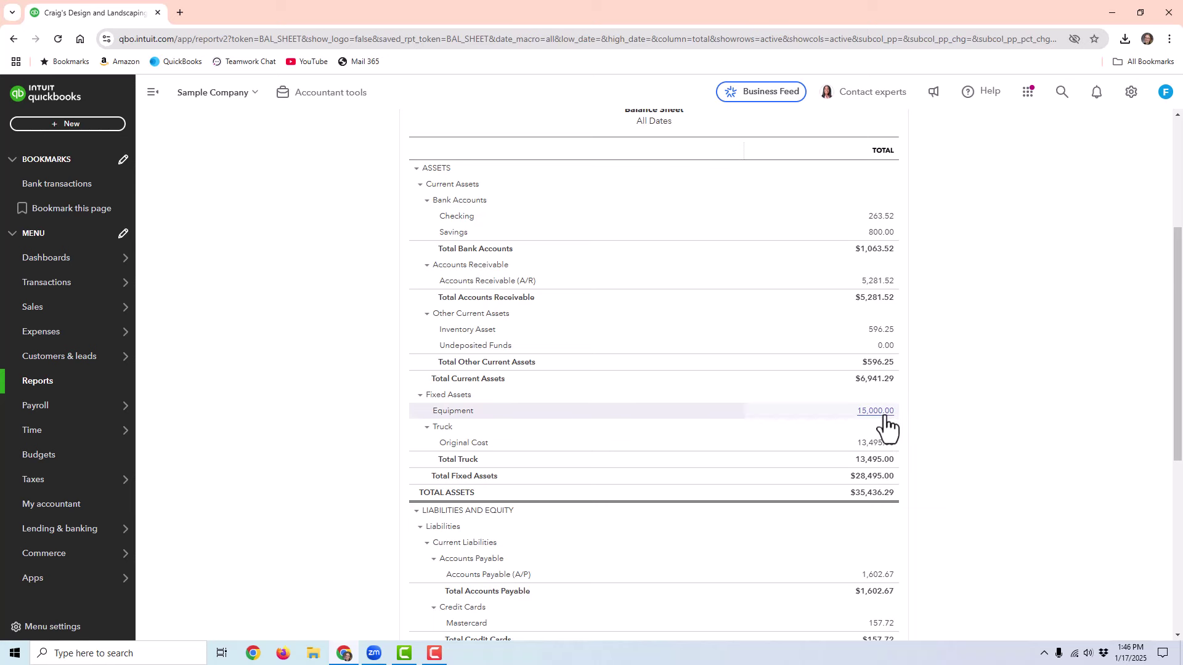
scroll(894, 413, down, 4)
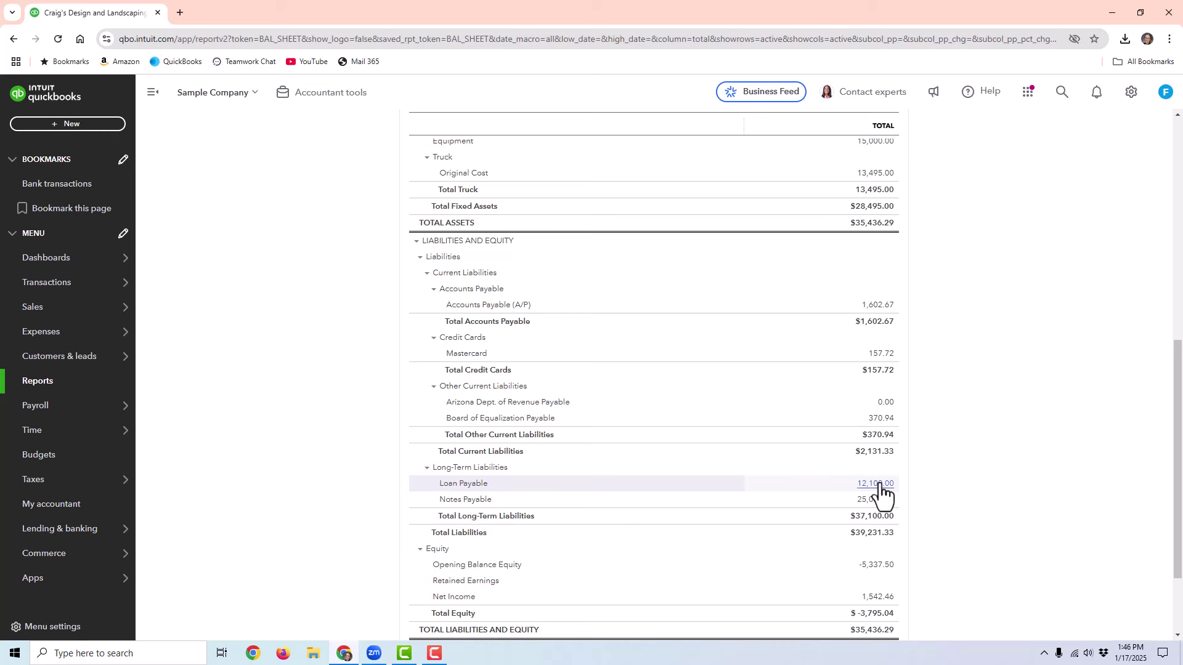
scroll(1035, 254, up, 3)
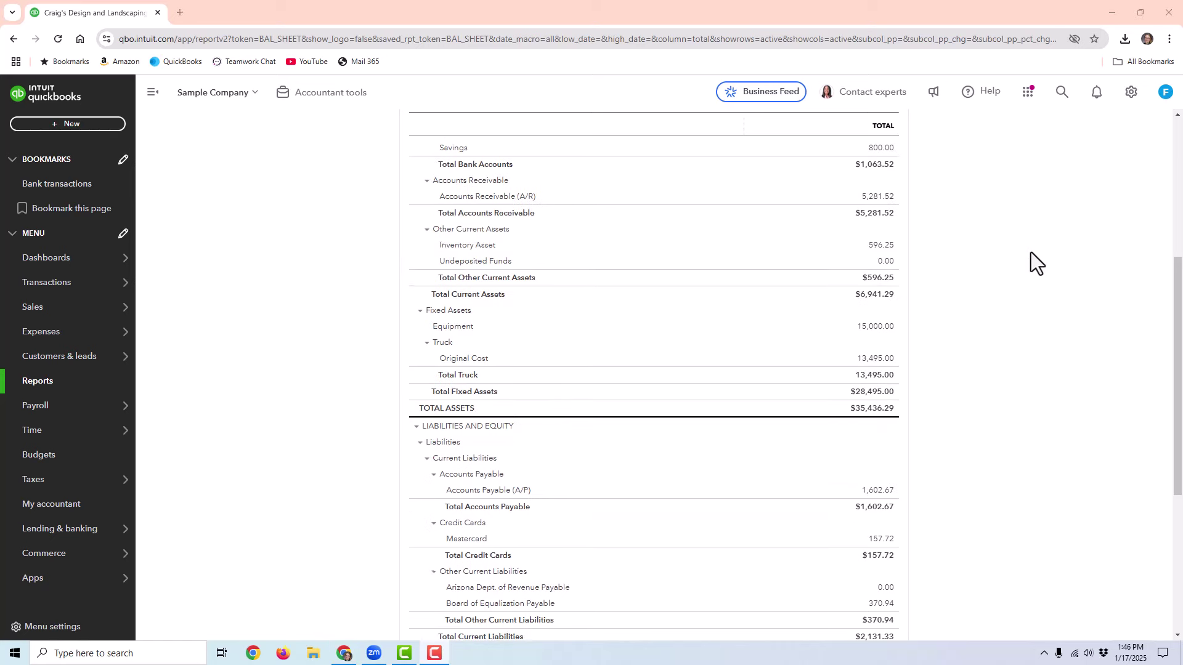
scroll(1030, 253, up, 5)
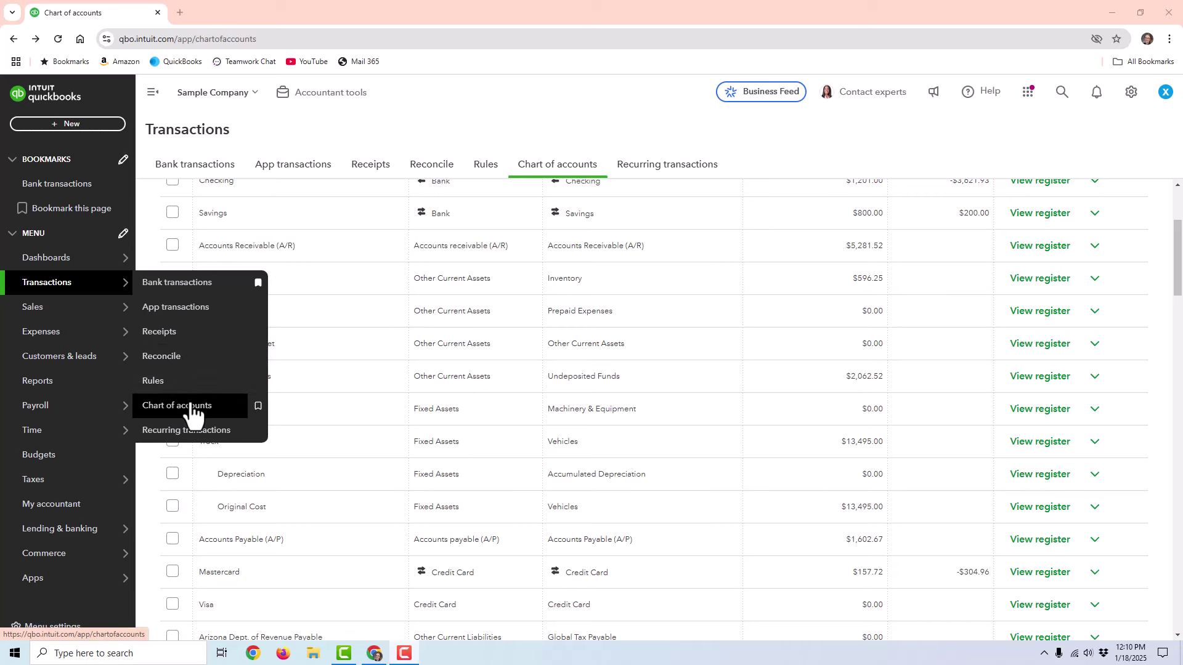
Review the chart of accounts for the payroll accounts: Payroll Liabilities, Payroll Tax Expense, and Salaries & Wages.
scroll(410, 388, up, 2)
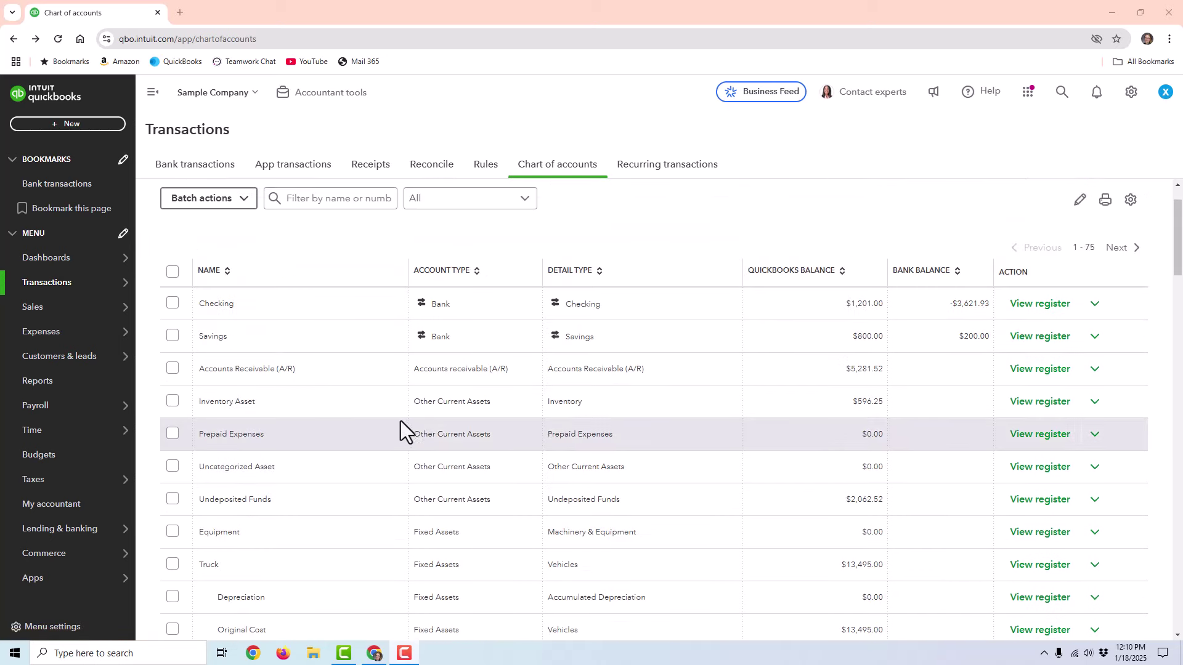
scroll(394, 407, down, 6)
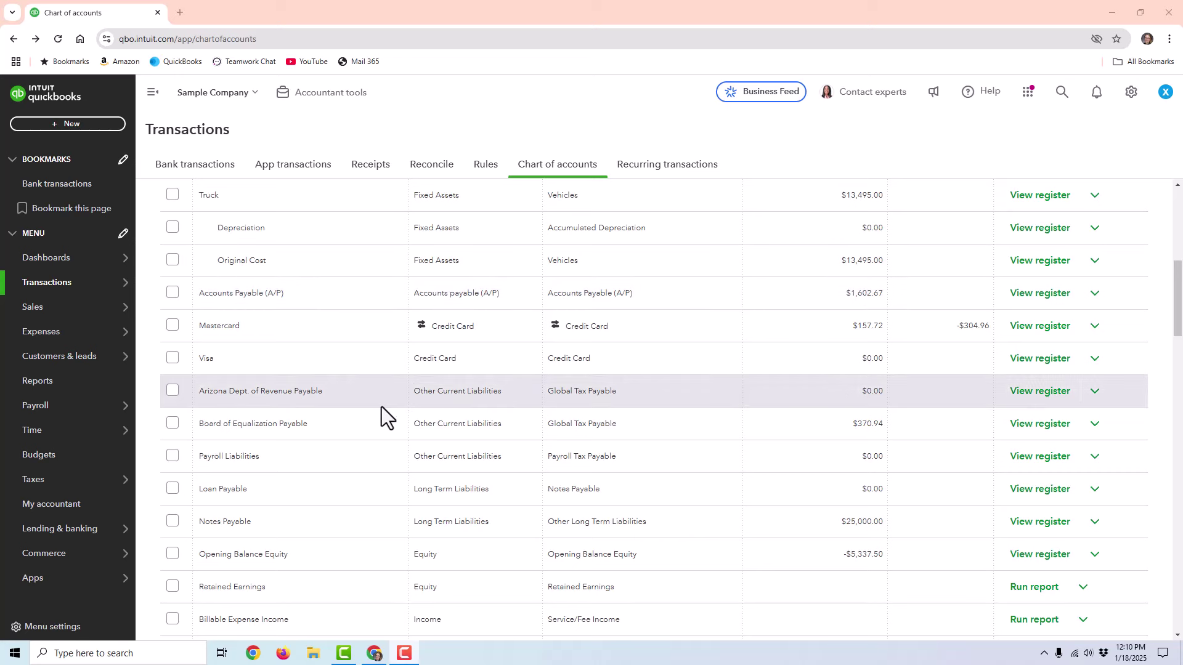
scroll(345, 407, down, 1)
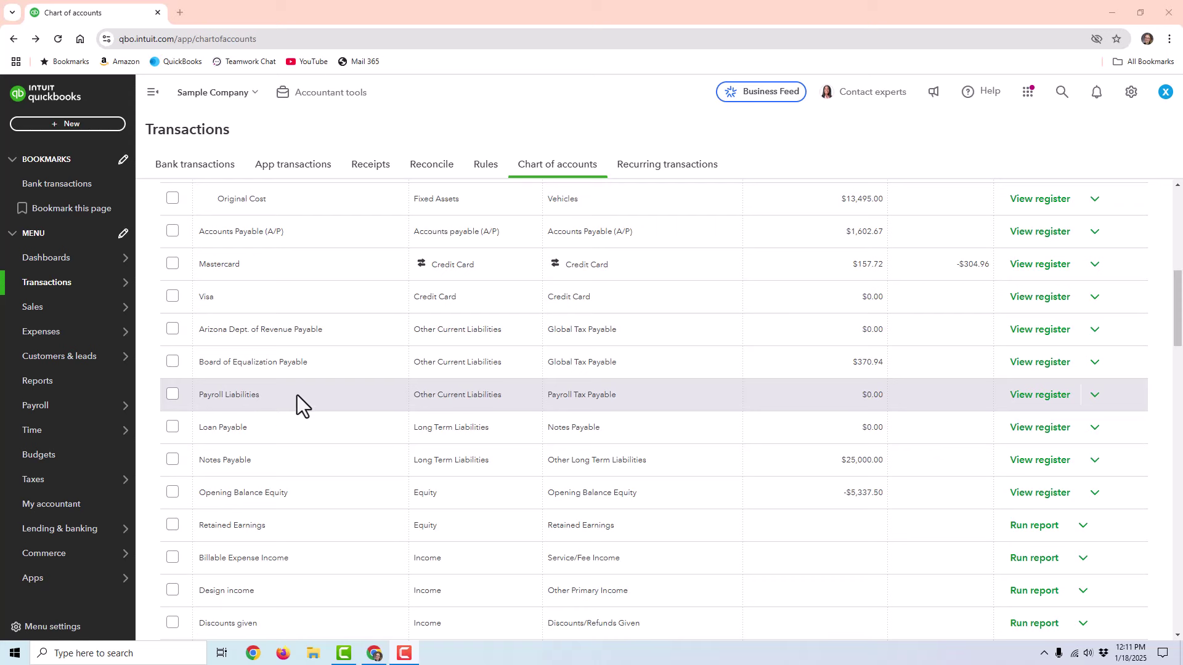
scroll(317, 397, down, 15)
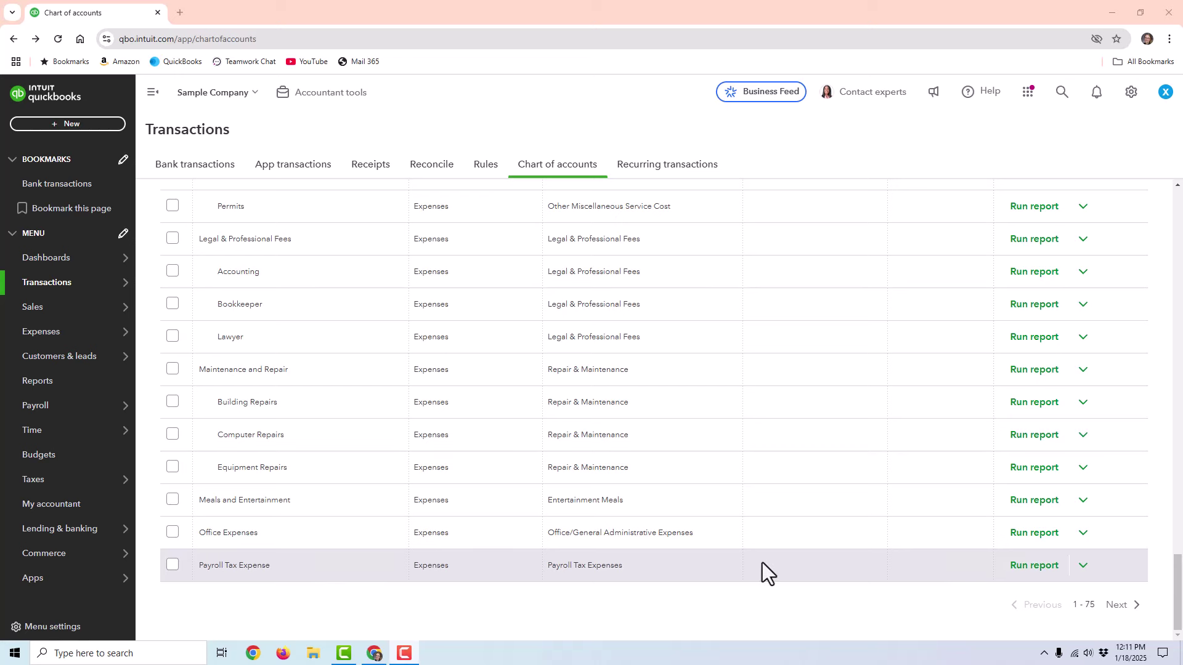
click(1119, 606)
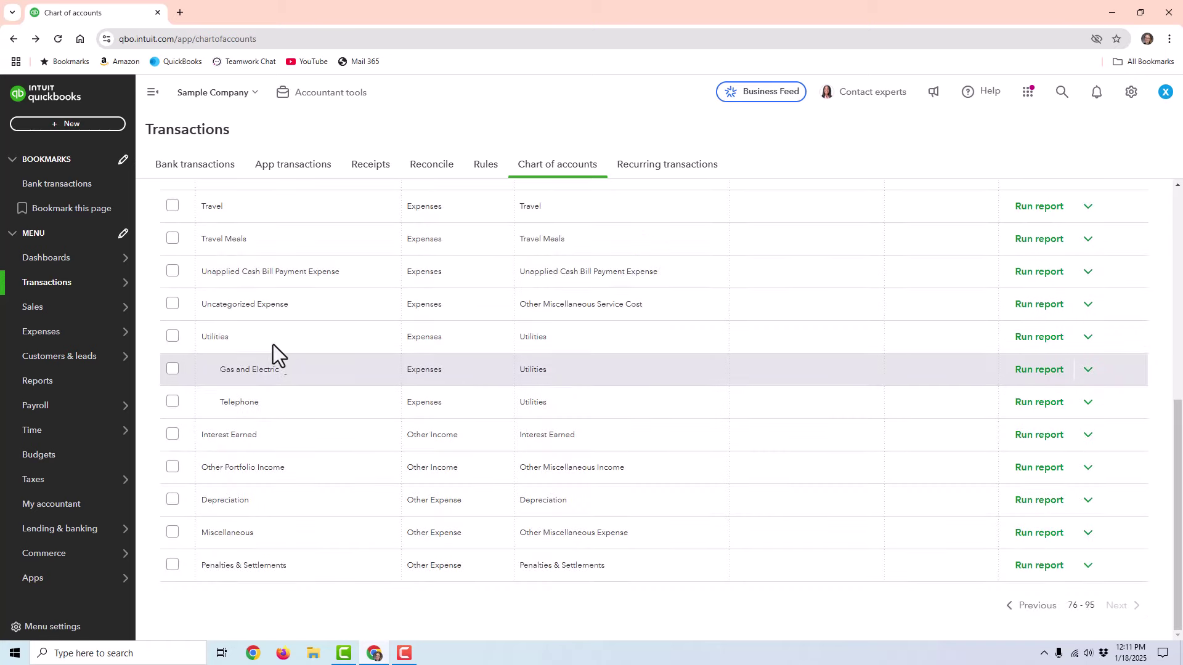
scroll(293, 284, up, 7)
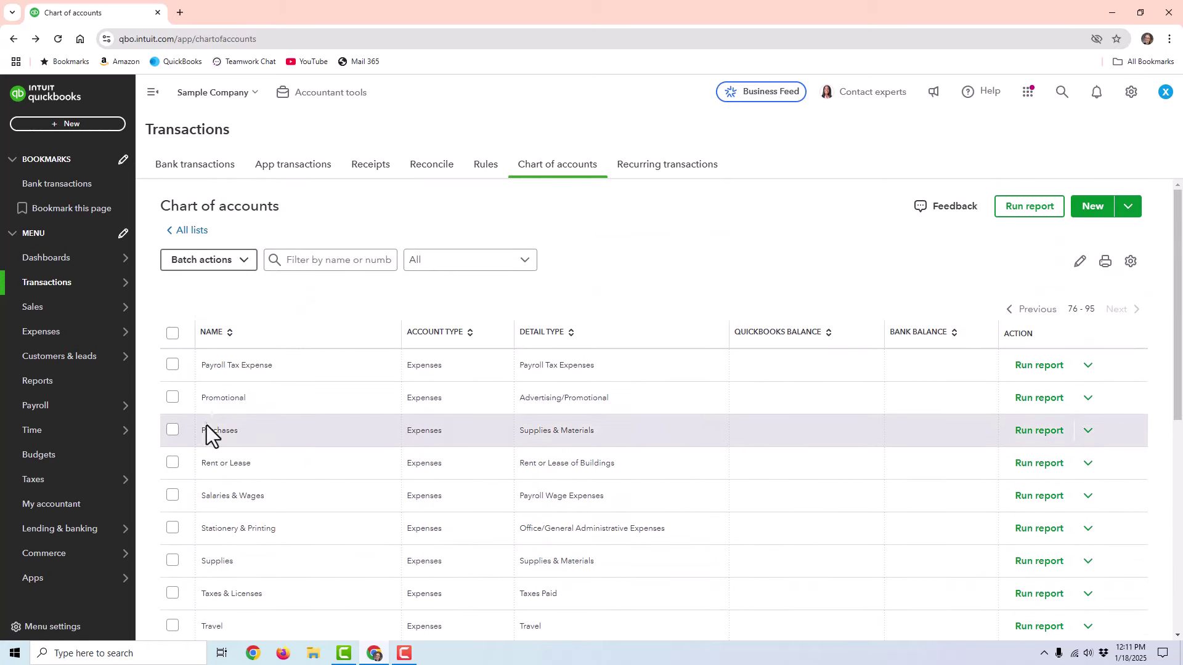
scroll(209, 429, down, 2)
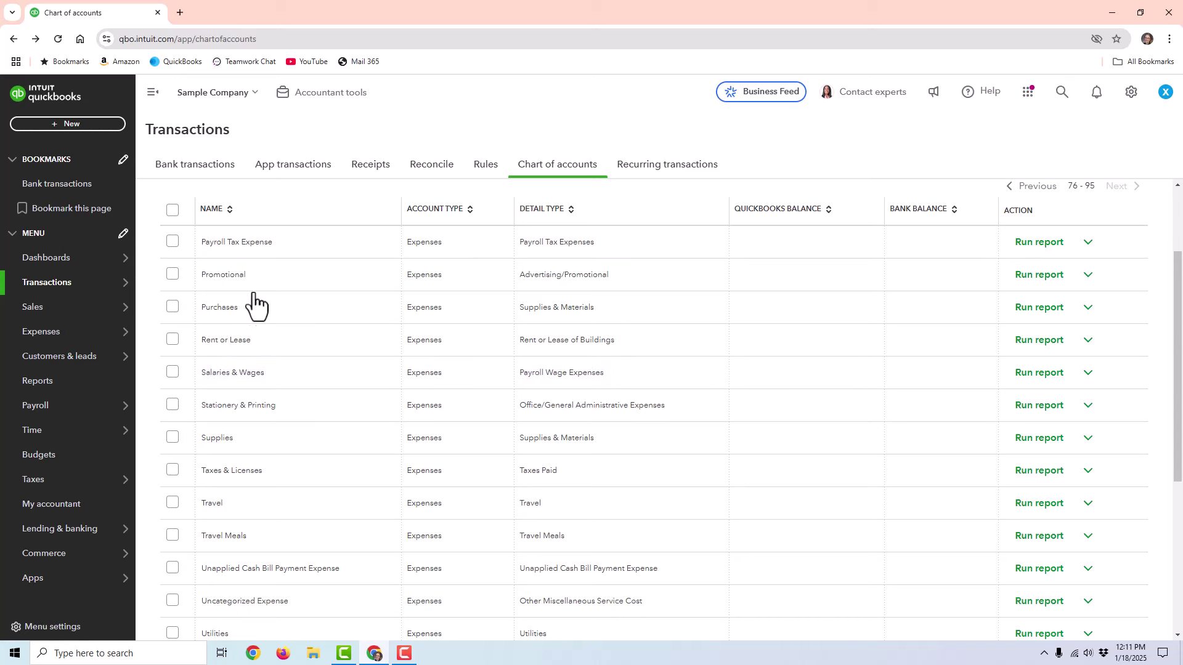
scroll(253, 304, up, 2)
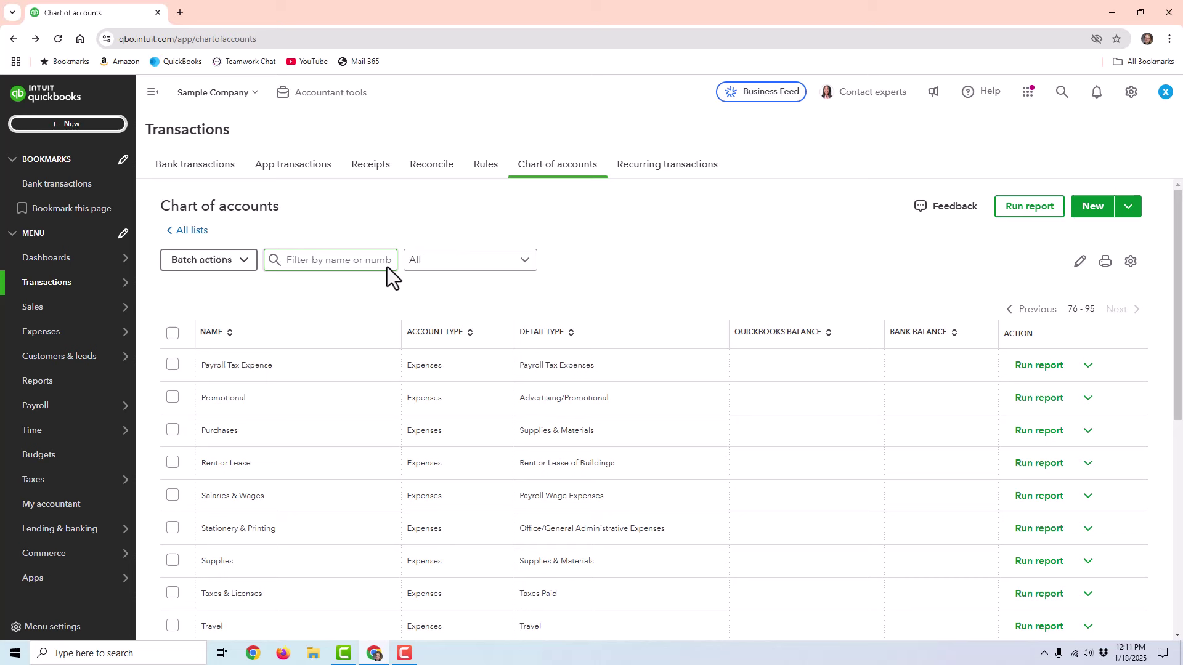
Create a check payable to the employee, dated 01/17/2025, with a Salaries & Wages line of 800.
click(55, 127)
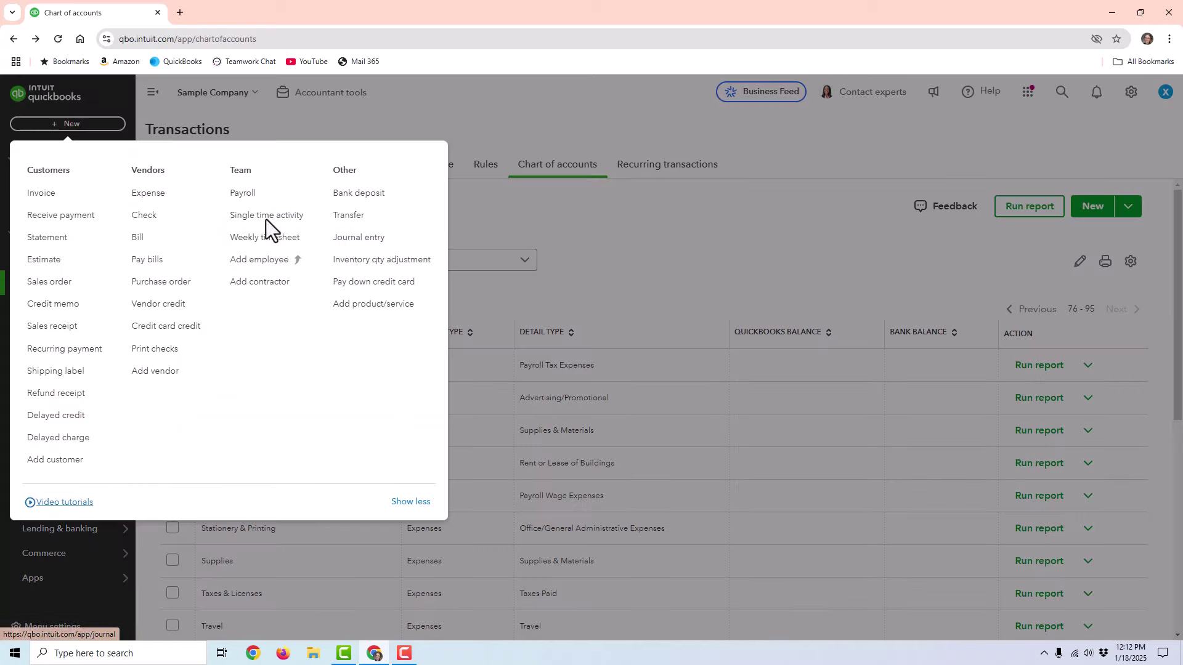
click(149, 219)
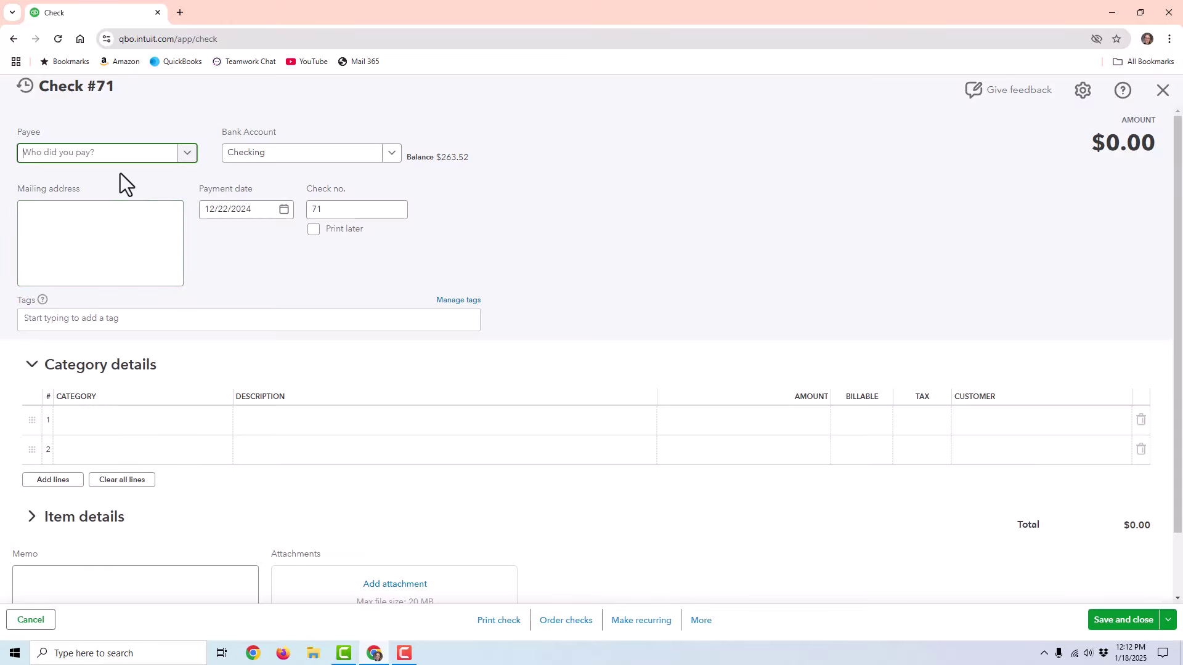
text(em)
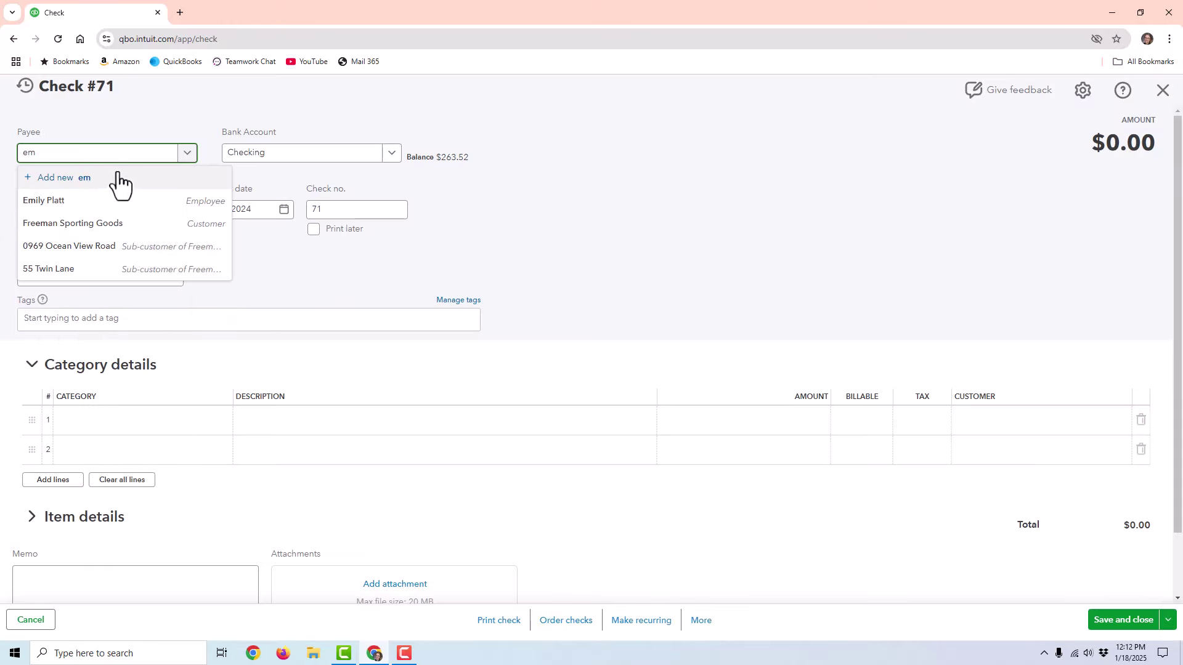
click(95, 201)
click(284, 210)
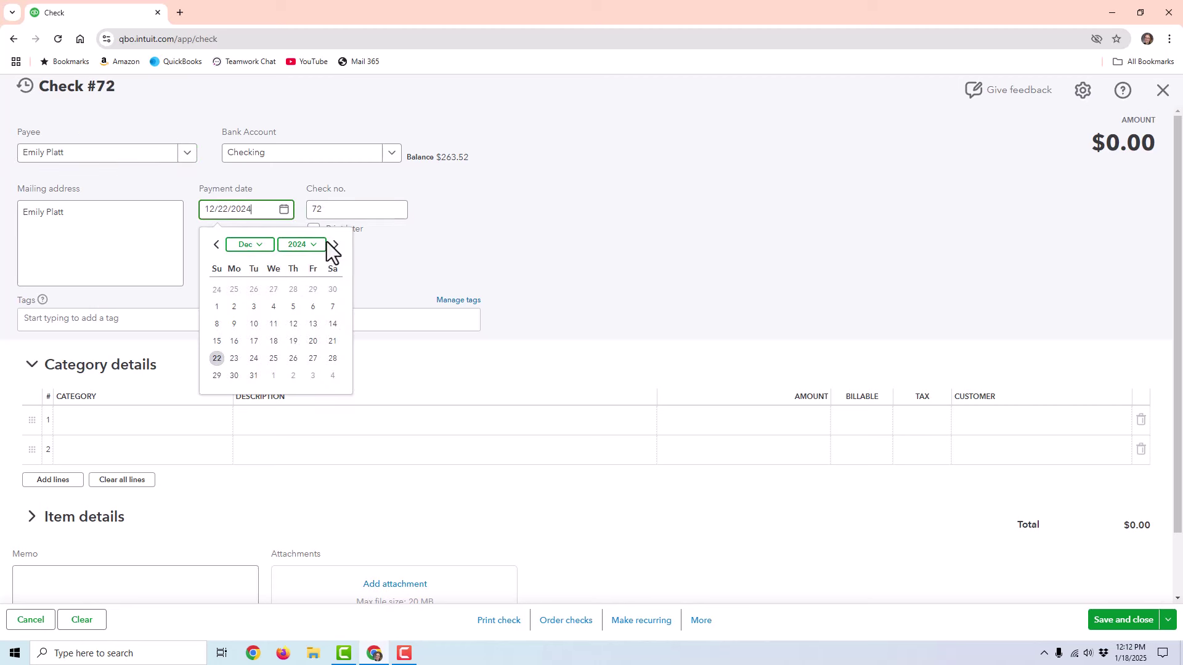
click(336, 245)
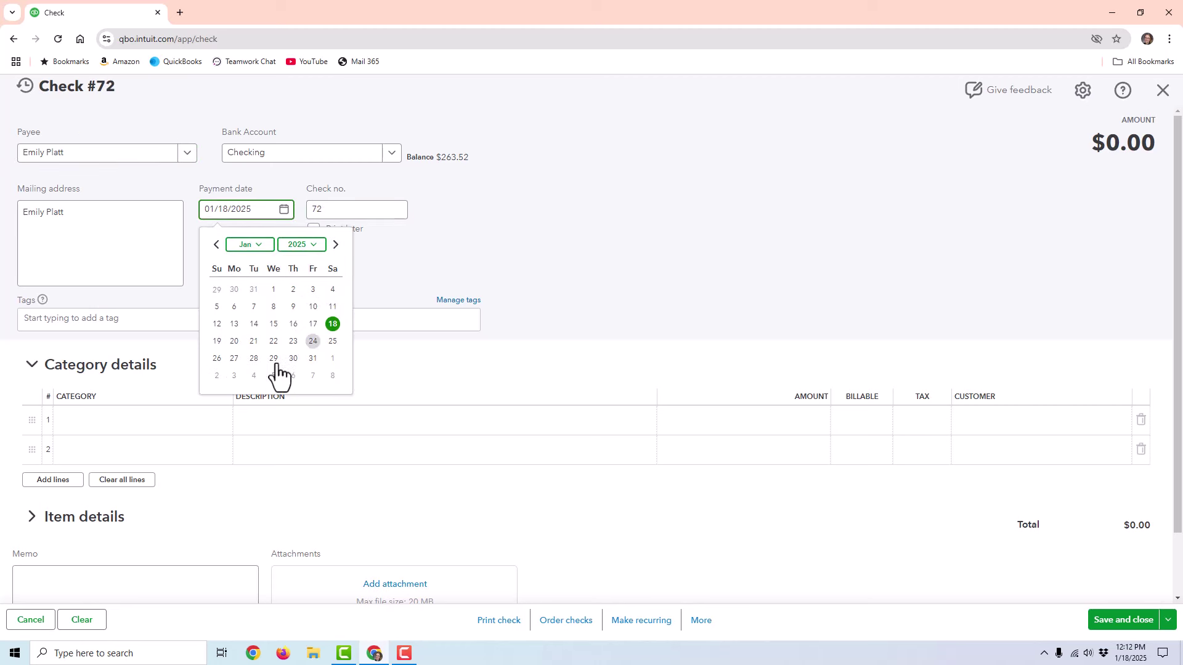
click(313, 326)
click(98, 419)
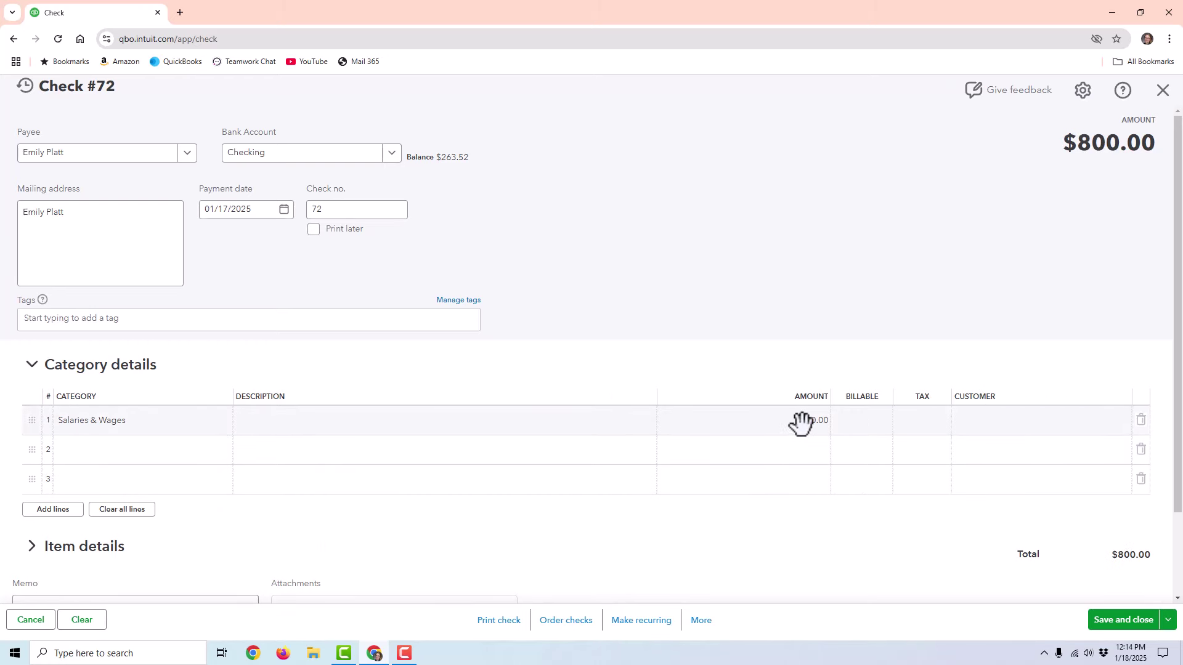
Add a Payroll Tax Expense line to the check with the description "employer tax expense" and an amount of 65.
click(178, 452)
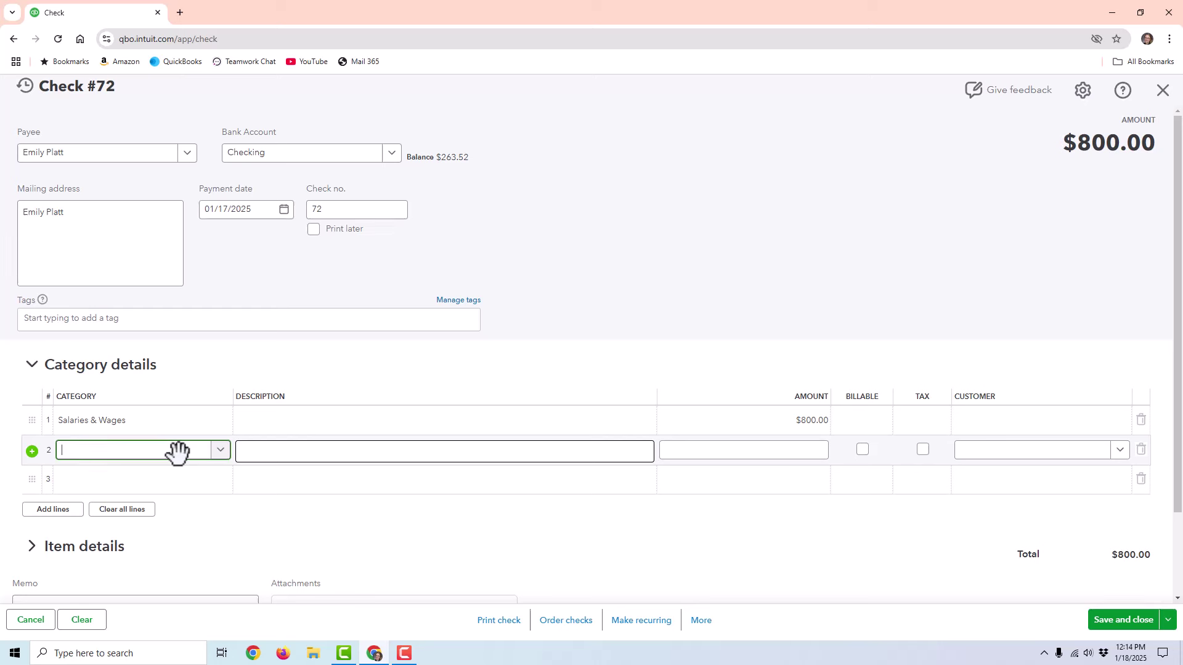
text(pay)
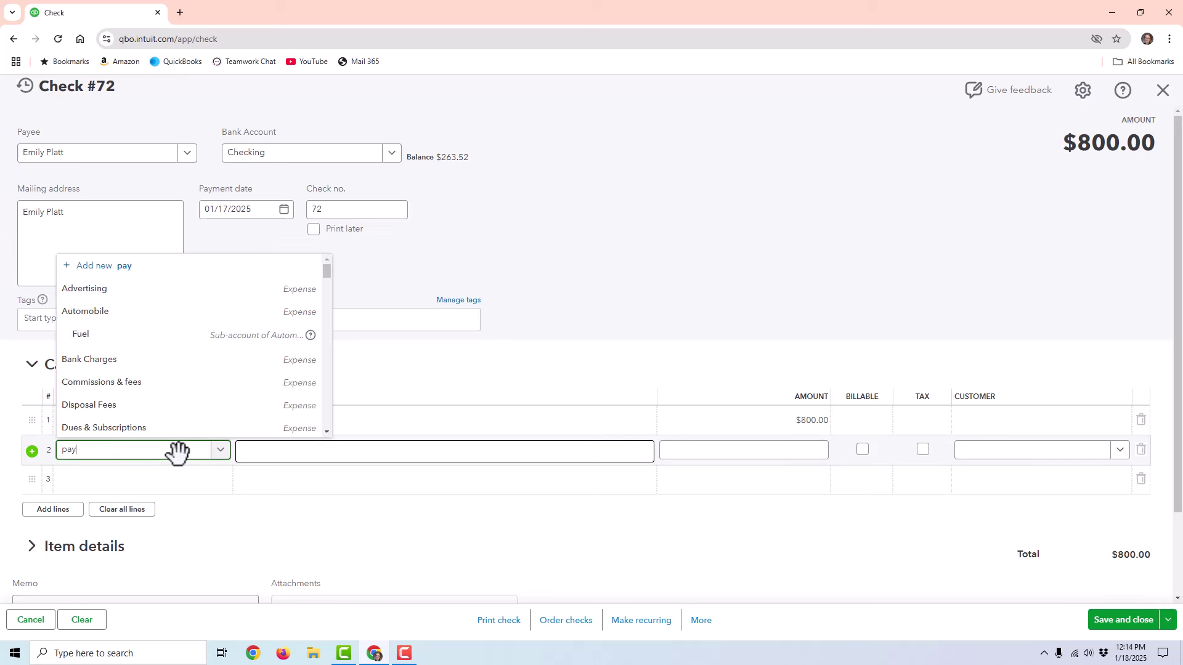
text(r)
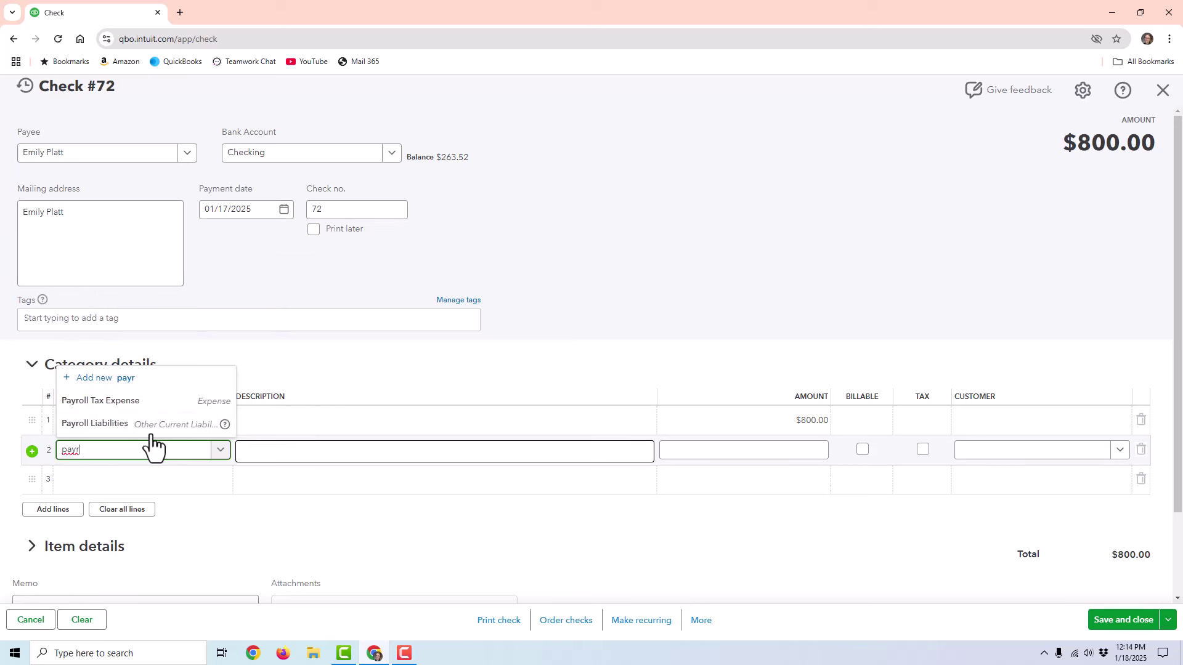
click(142, 406)
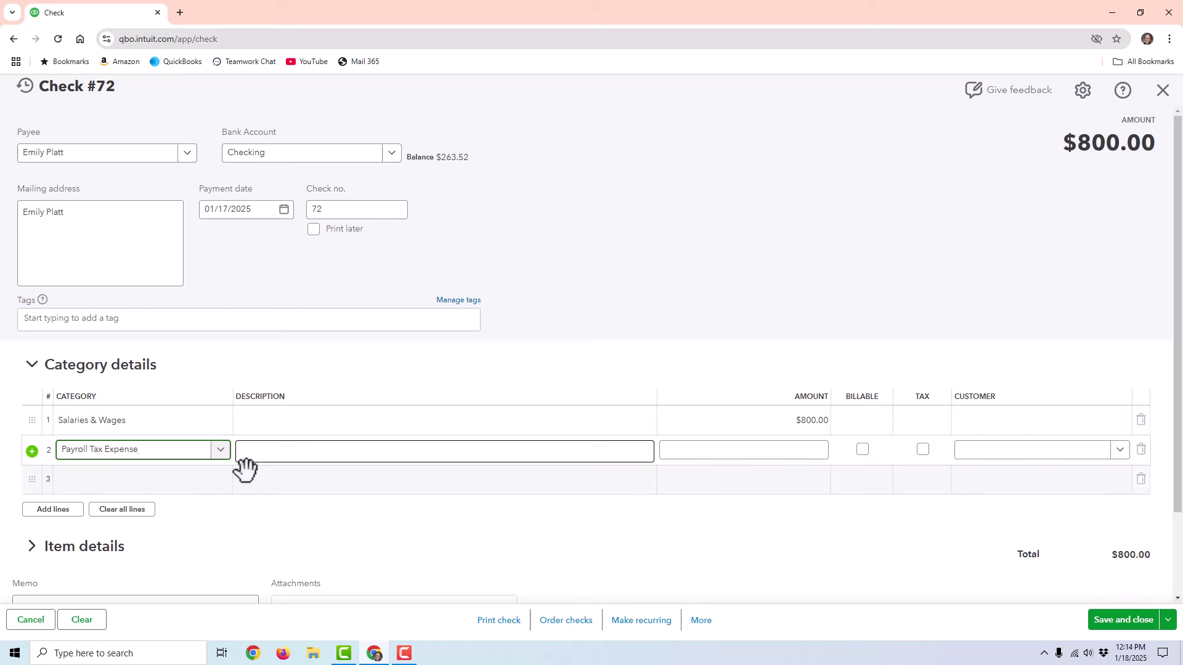
click(264, 455)
text(e)
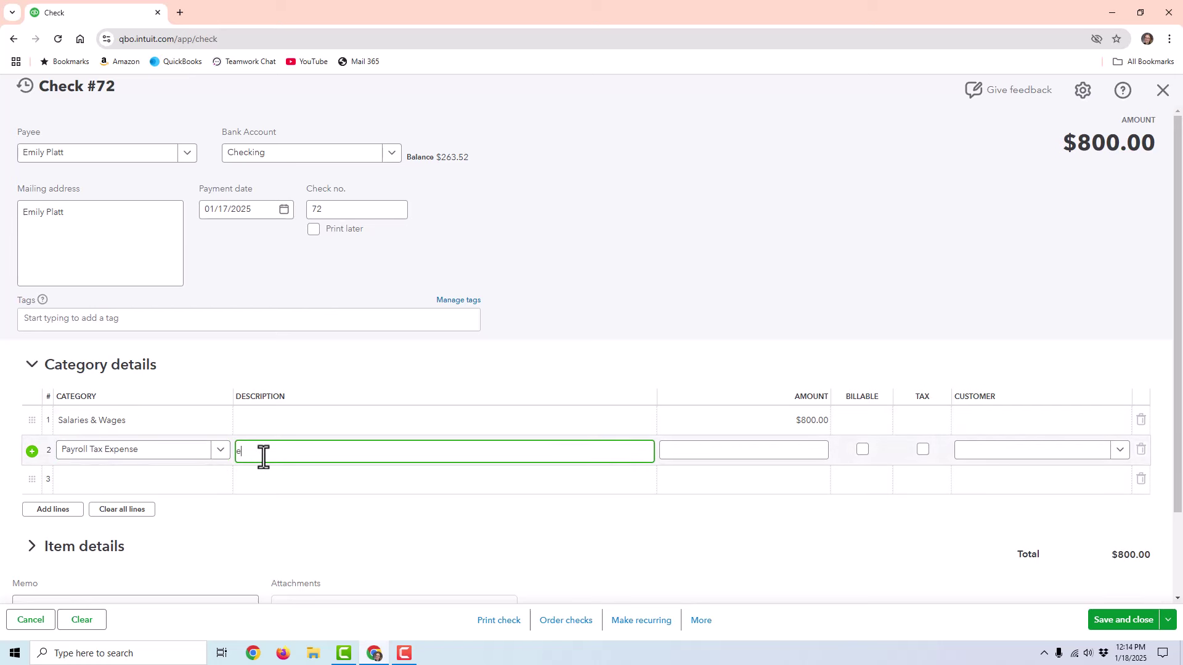
text(mployer tax expense)
click(207, 423)
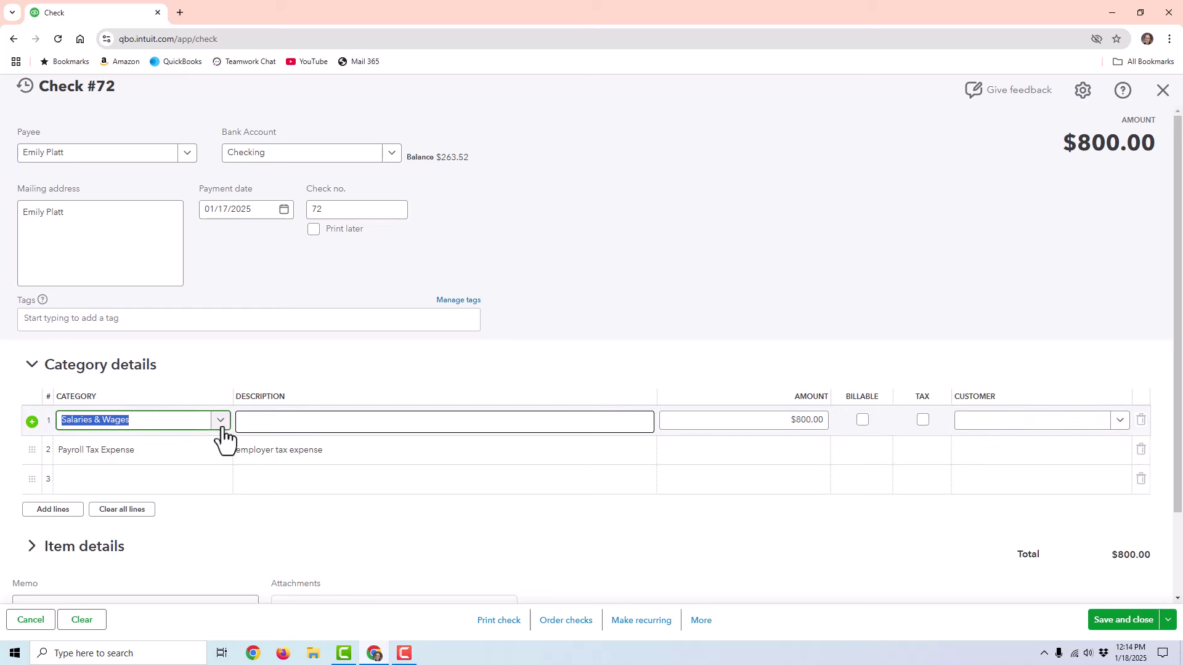
click(220, 422)
click(220, 425)
click(778, 450)
text(65)
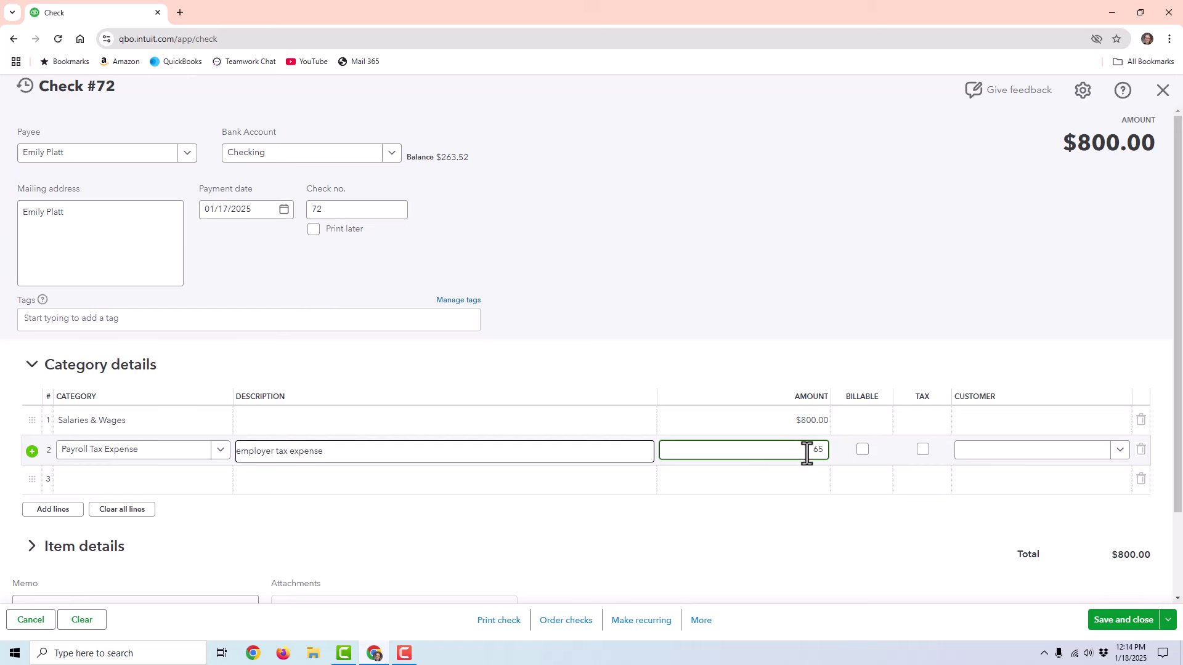
Add a Payroll Liabilities line to the check for -185 with the description "employee tax withholdings".
click(125, 479)
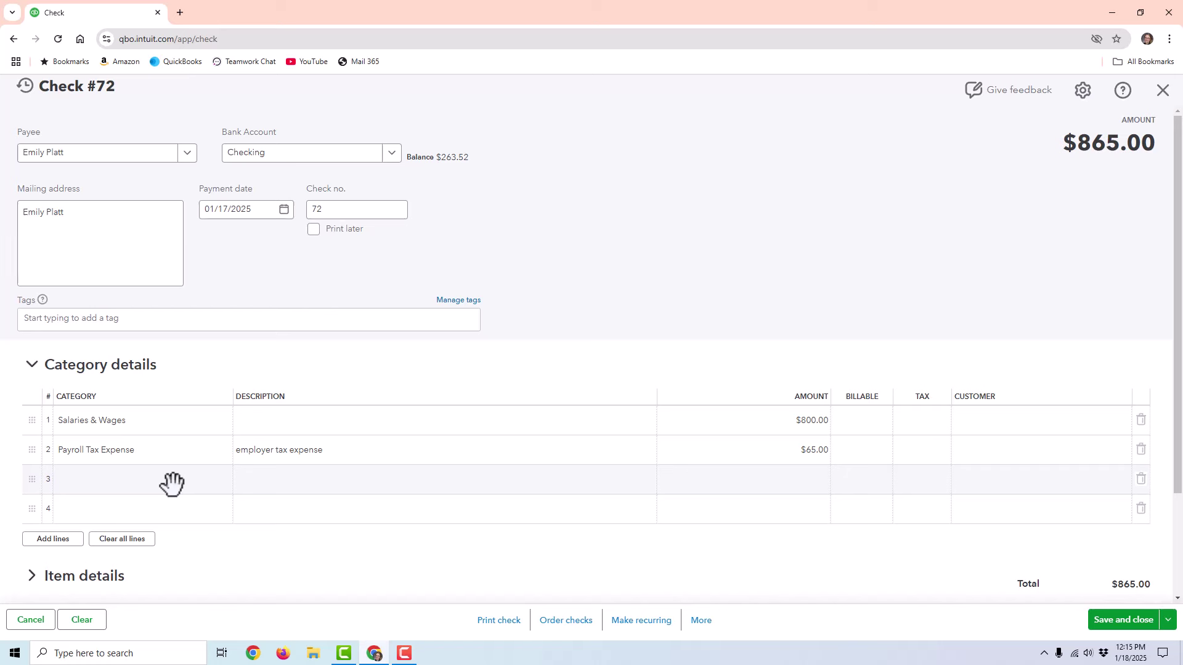
click(173, 483)
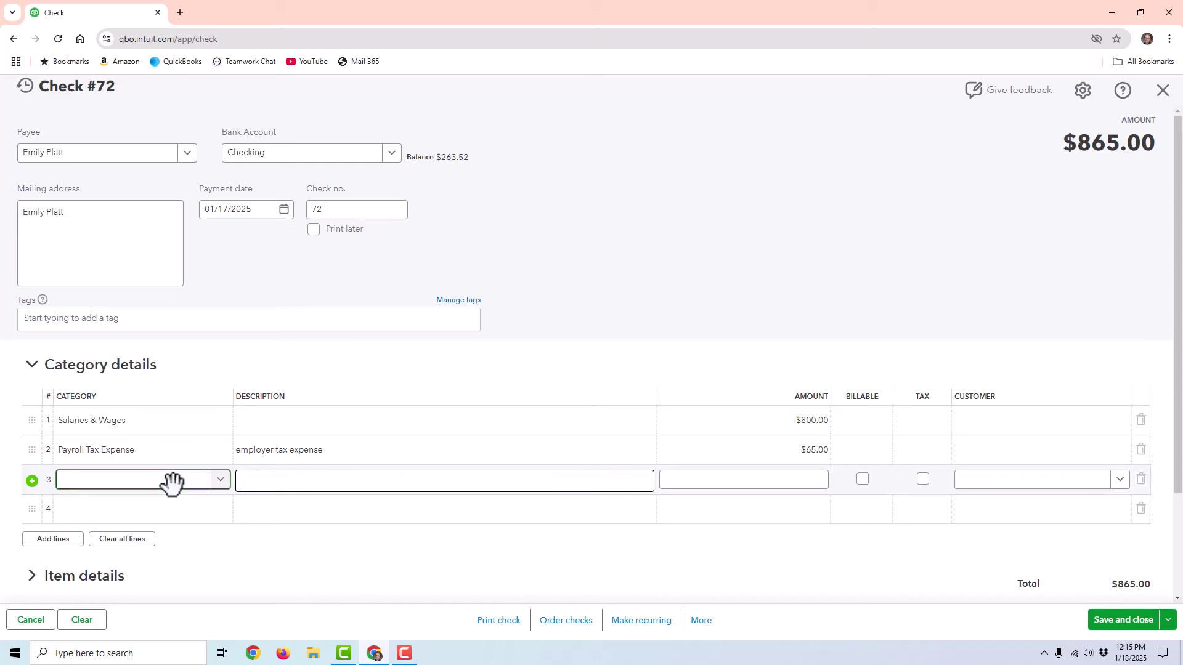
text(payroll)
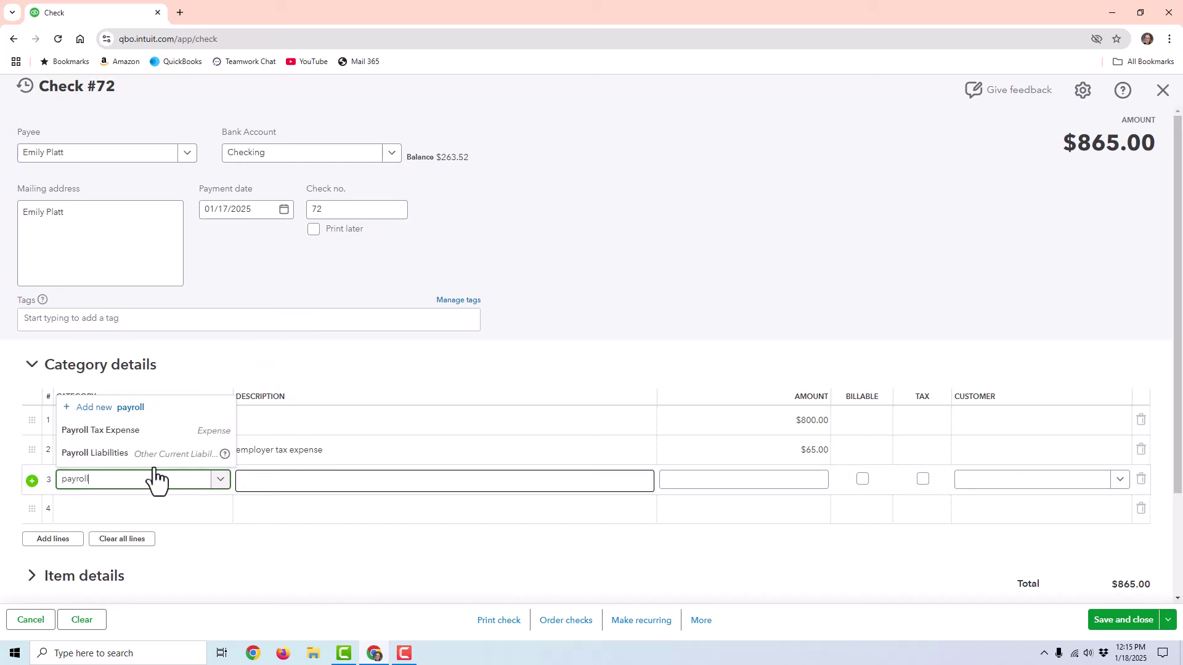
click(99, 454)
click(751, 479)
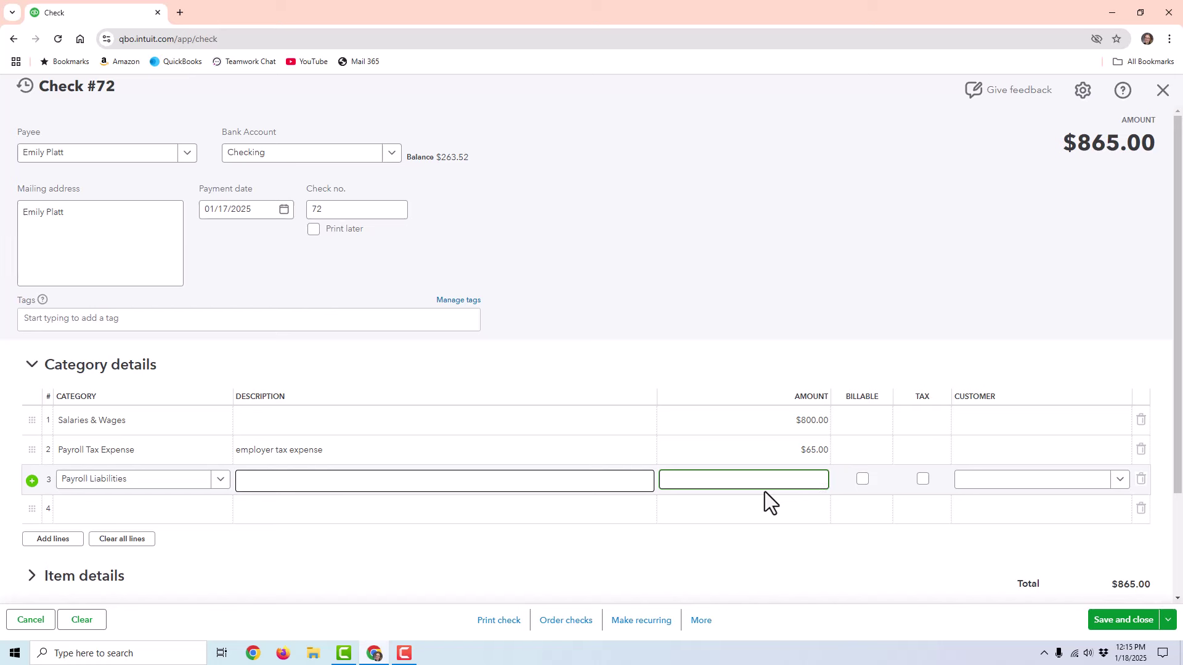
text(-)
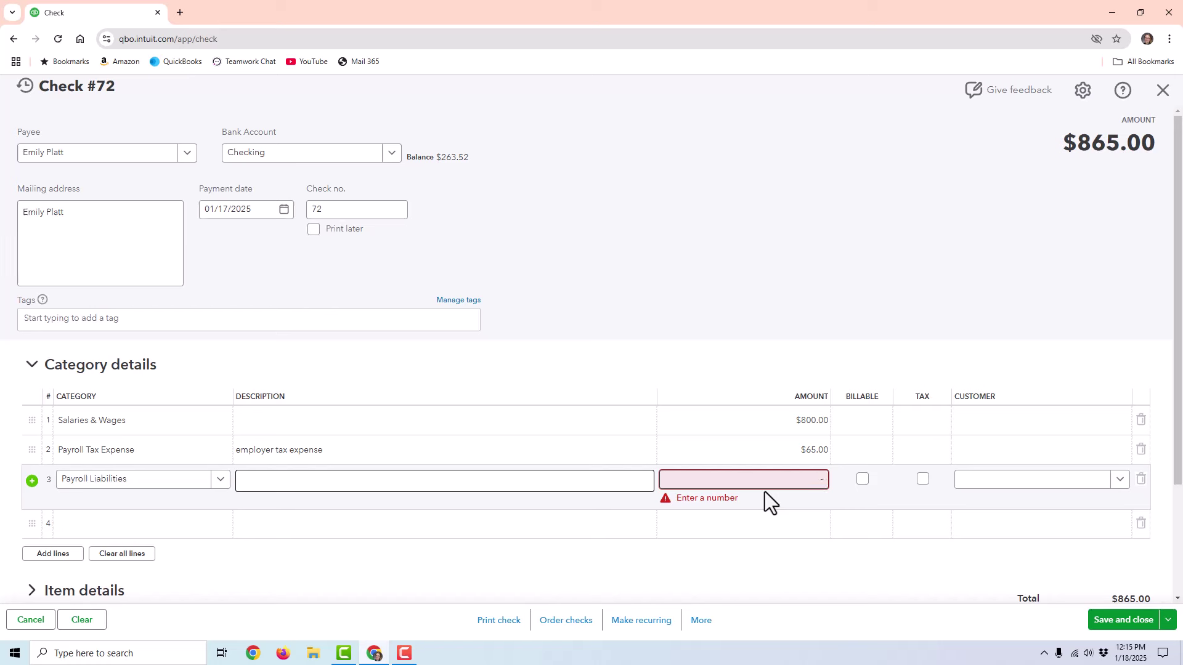
text(185)
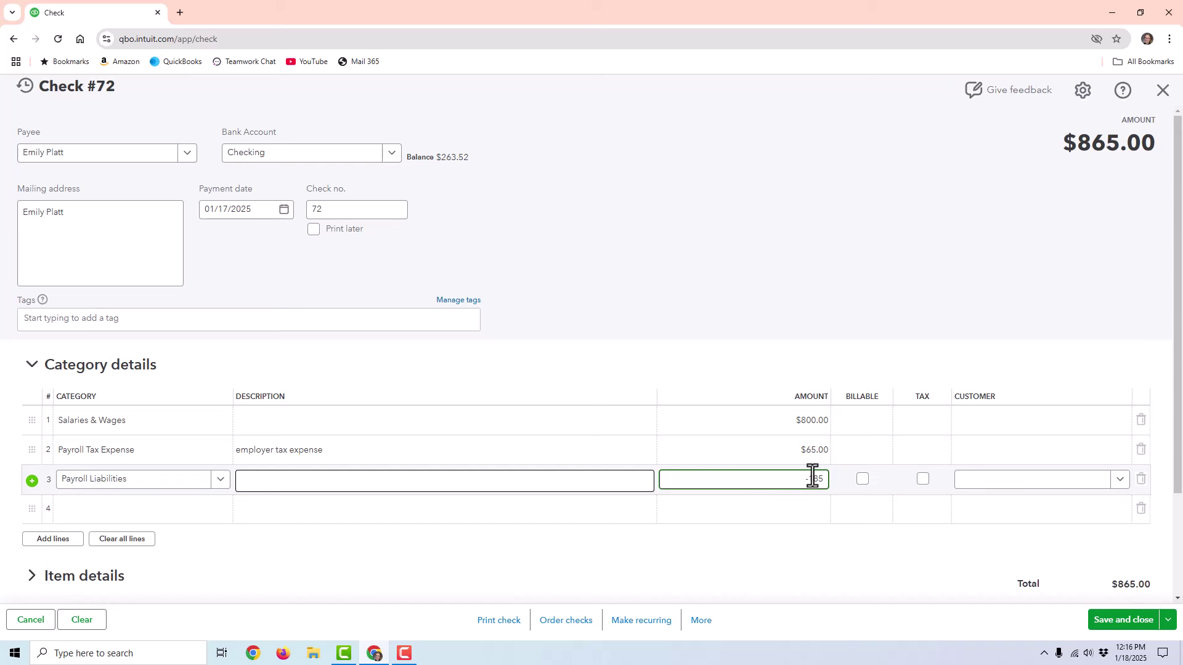
click(547, 487)
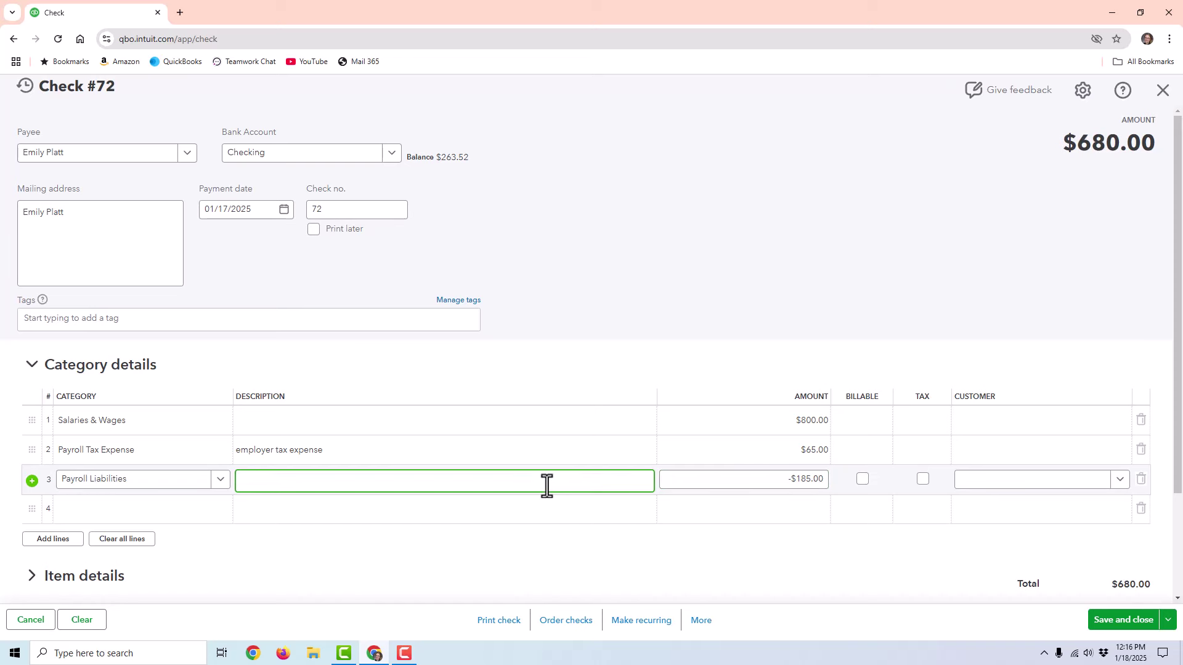
text(employee tax withholdings)
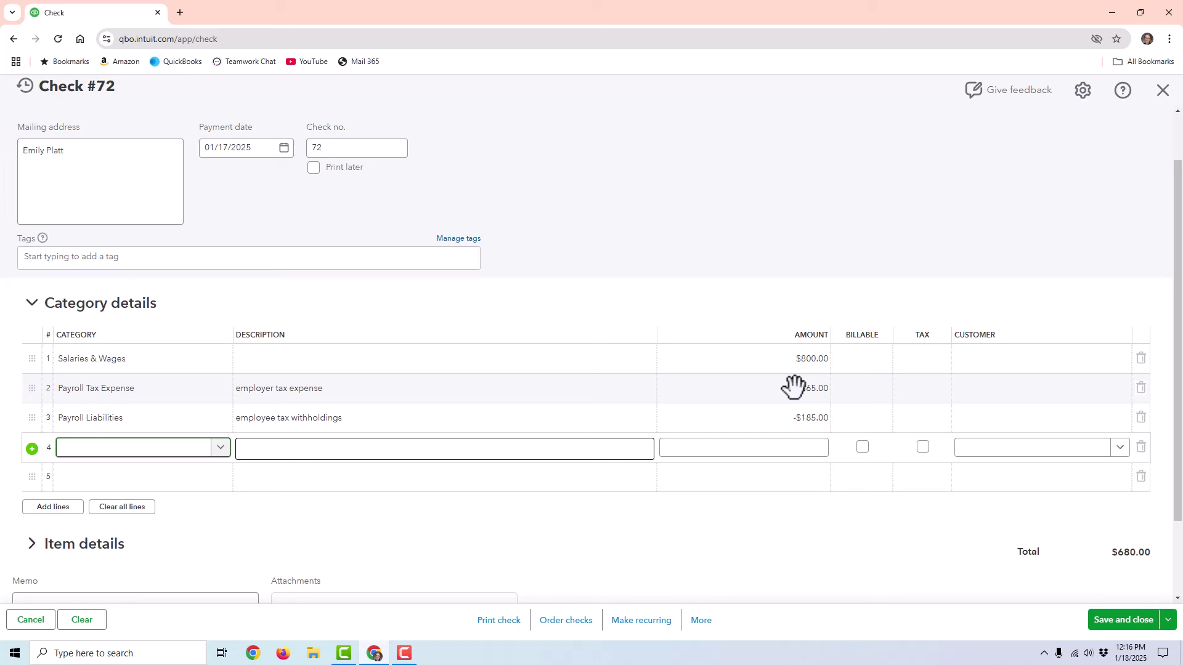
Add a Payroll Liabilities line of -65 described "employer taxes to be paid", and extend the -185 line's description with "to be paid".
text(payroll)
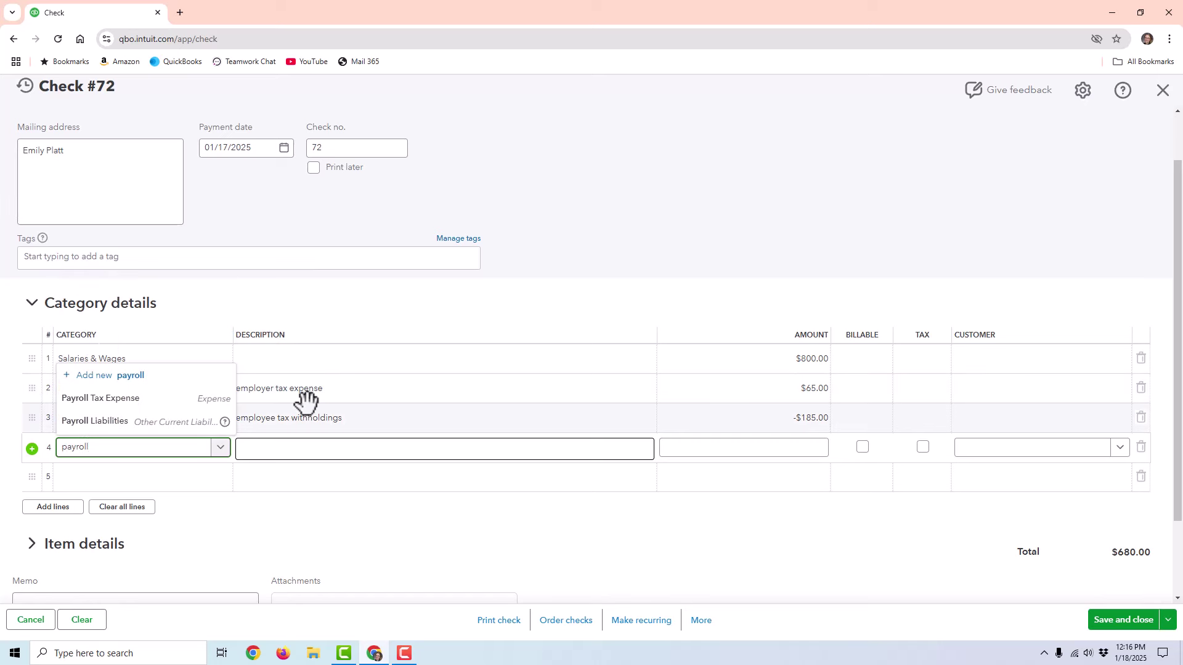
click(185, 421)
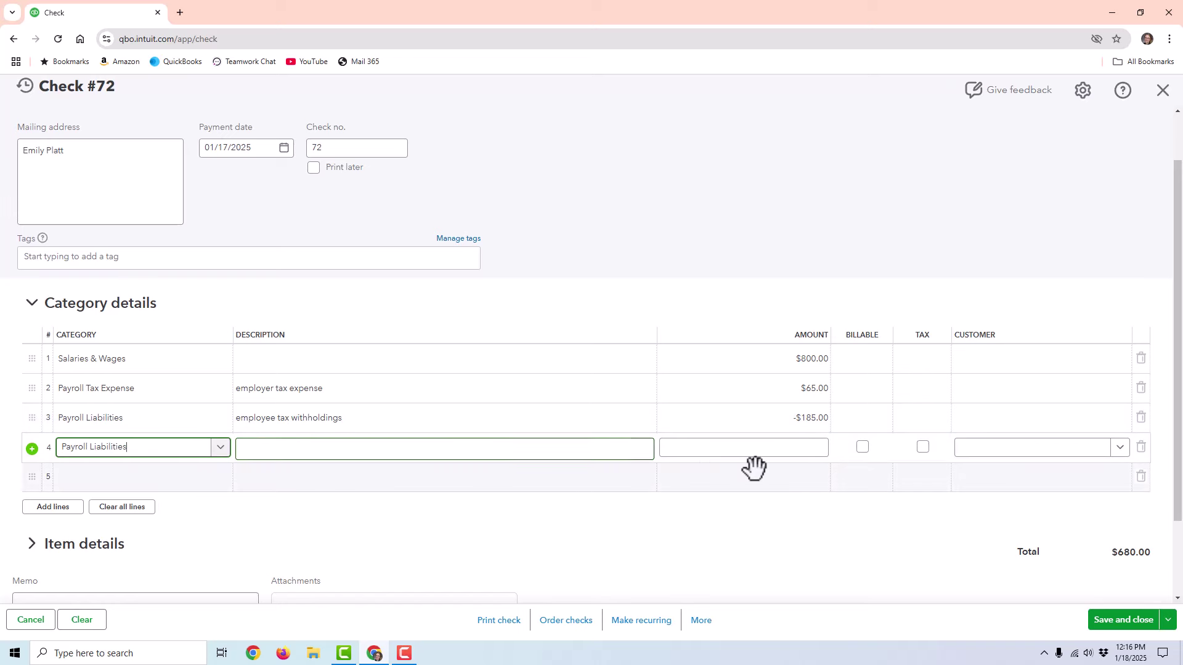
click(765, 451)
text(-)
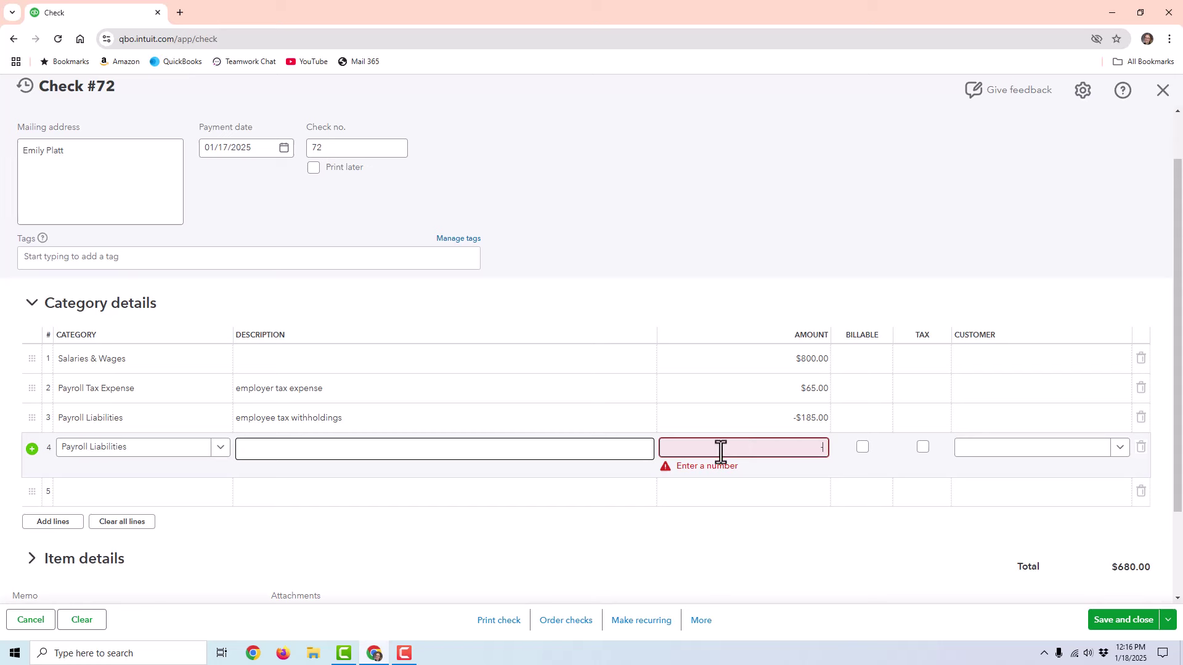
text(65)
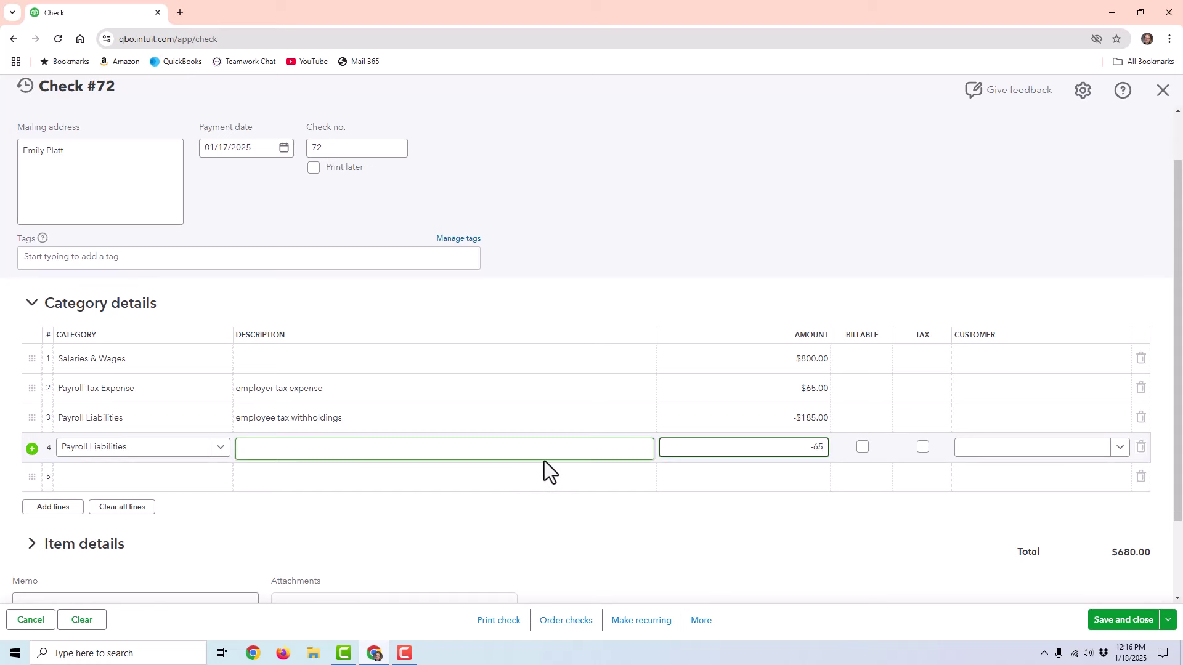
click(544, 459)
text(empl)
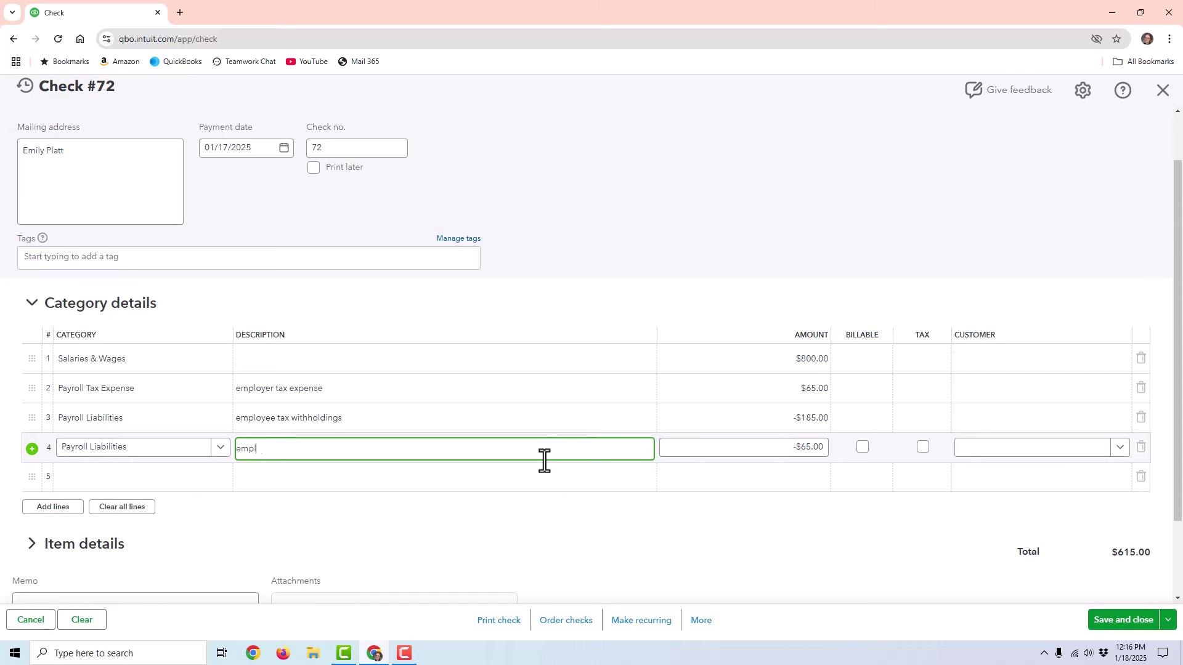
text(oyer taxes to be paid)
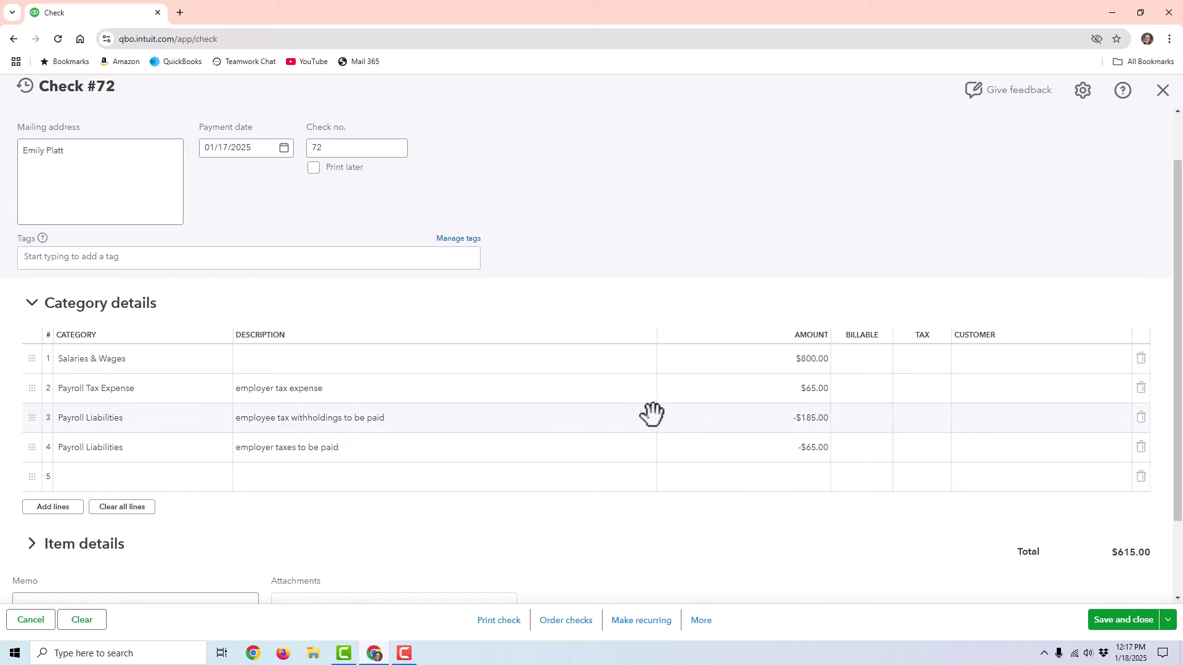
Review the paycheck's net amount against its category lines, and save and close the check.
scroll(652, 413, up, 1)
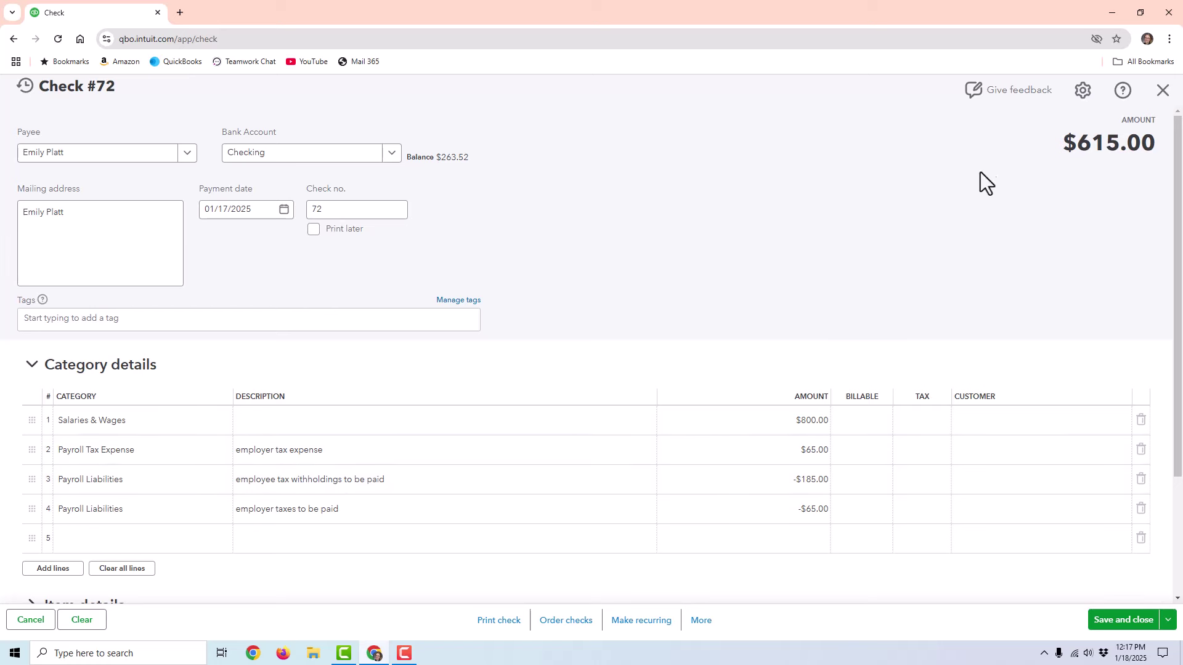
drag(1051, 145, 1150, 144)
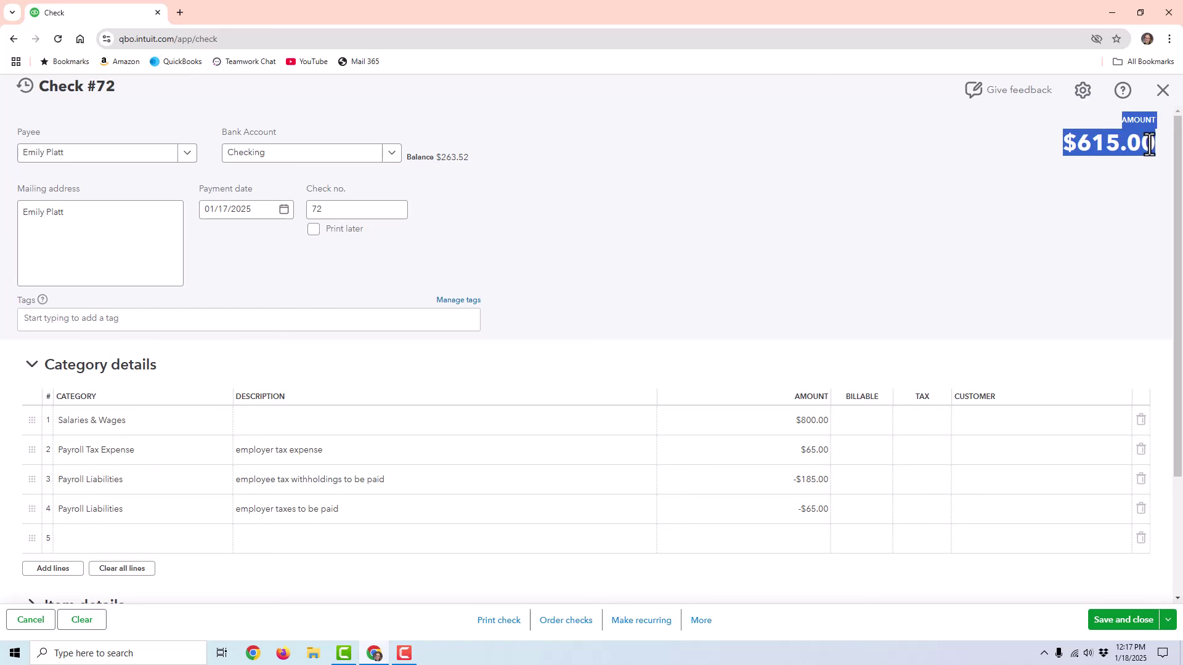
click(1089, 217)
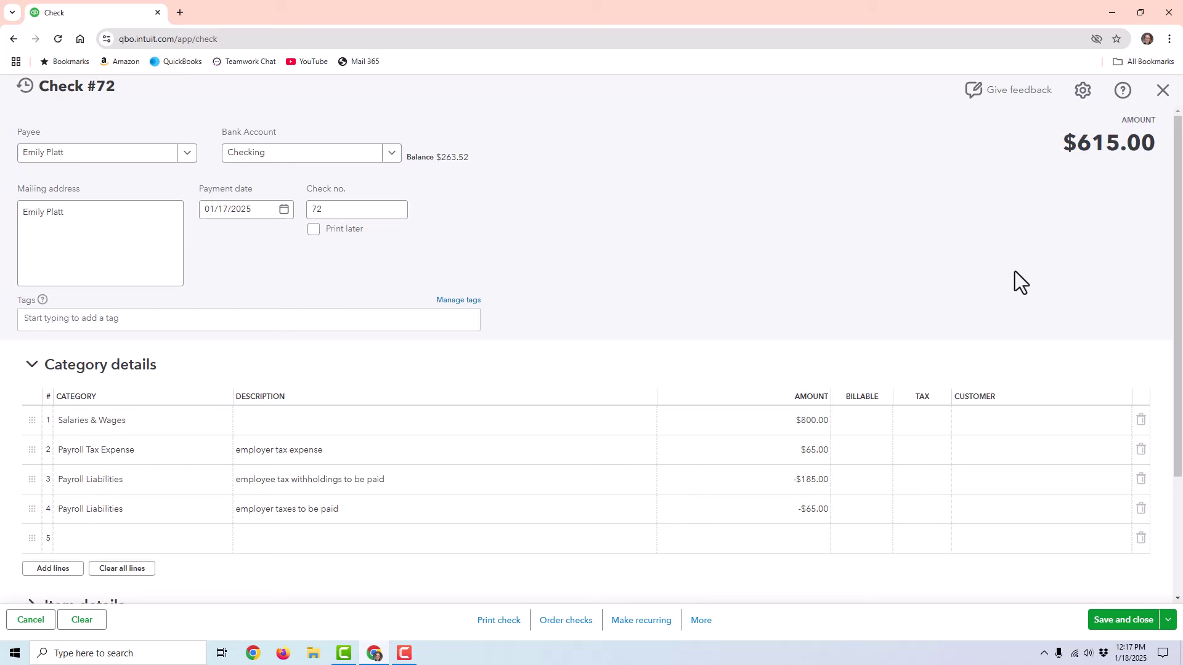
click(1137, 619)
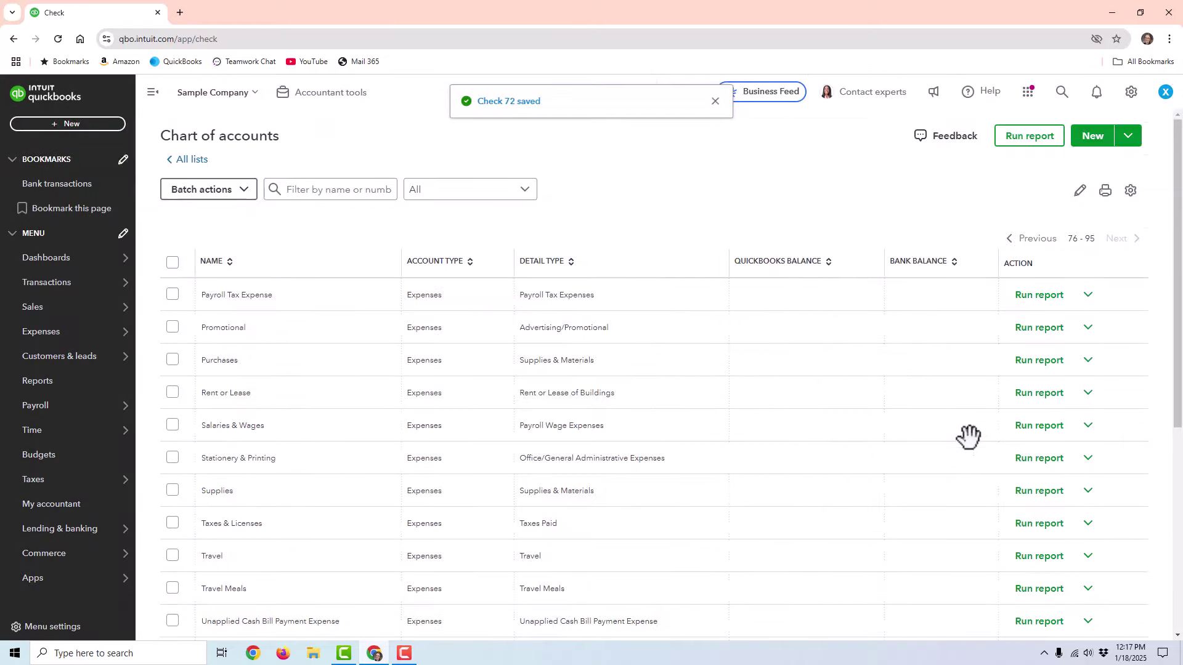
Open the Payroll Liabilities register from the chart of accounts and examine the paycheck's two entries.
click(1025, 336)
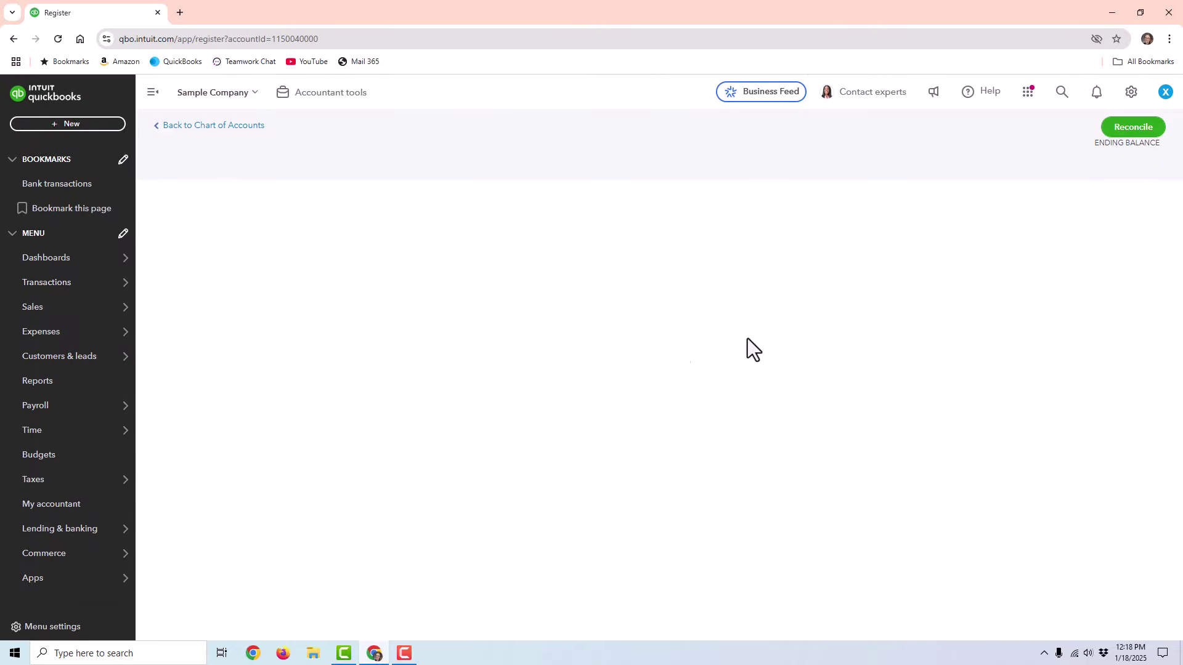
click(298, 261)
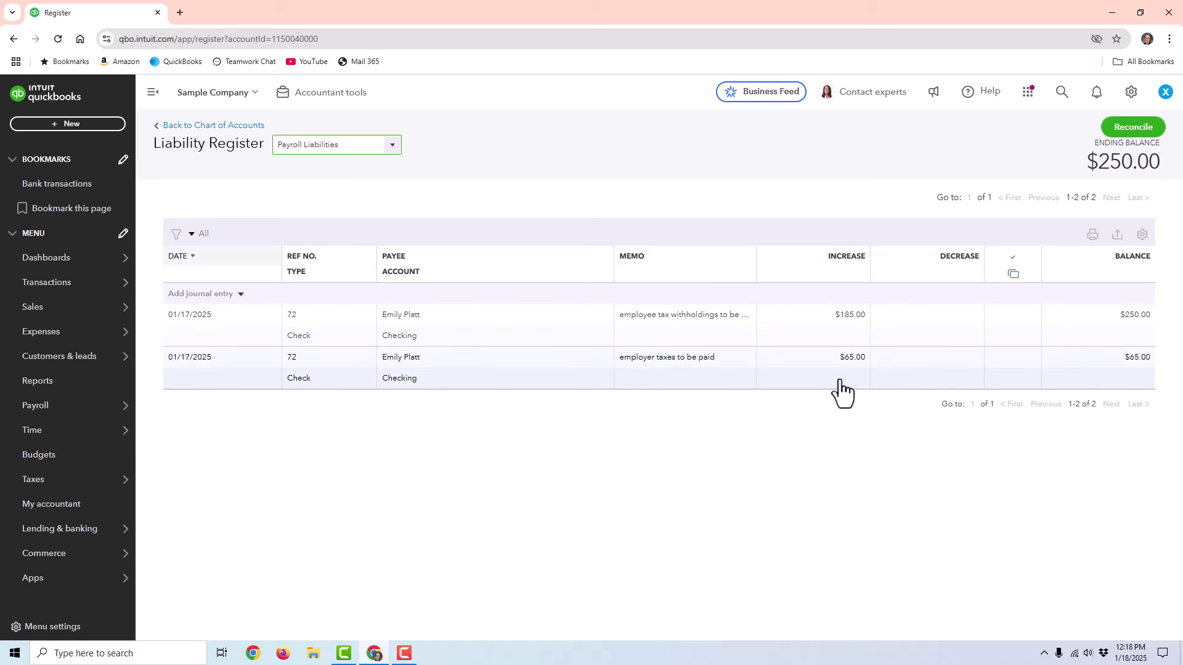
Create a check from Checking dated 01/17/2025 with a Payroll Liabilities line of 250, and save and close it.
click(106, 125)
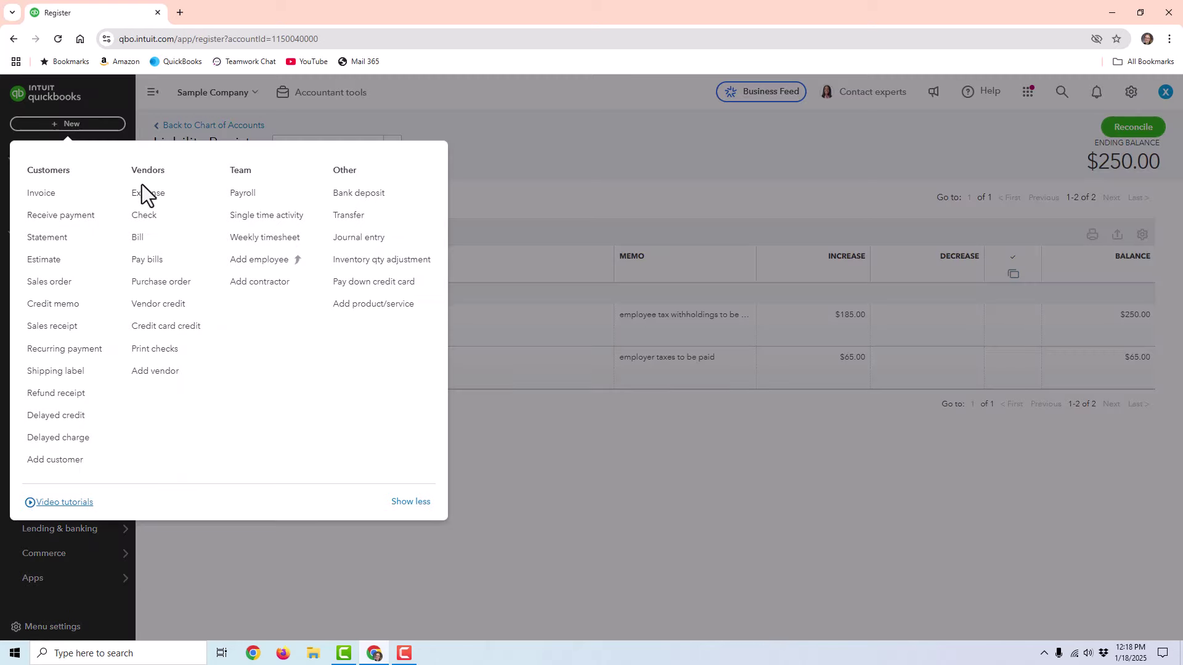
click(148, 217)
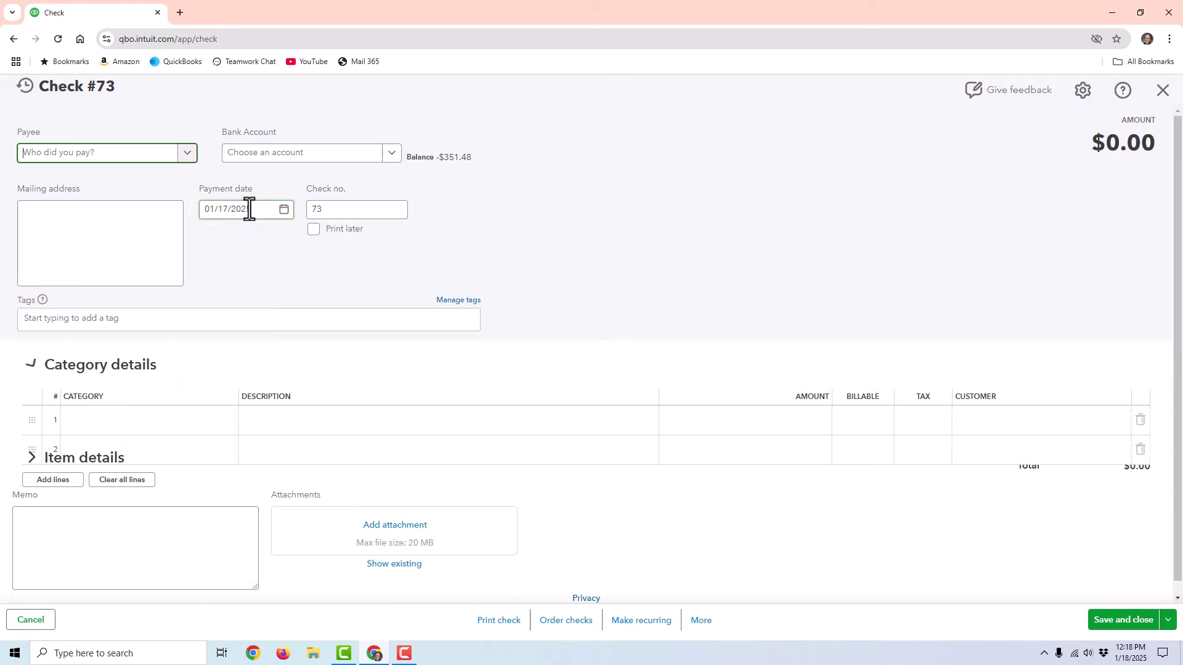
click(164, 421)
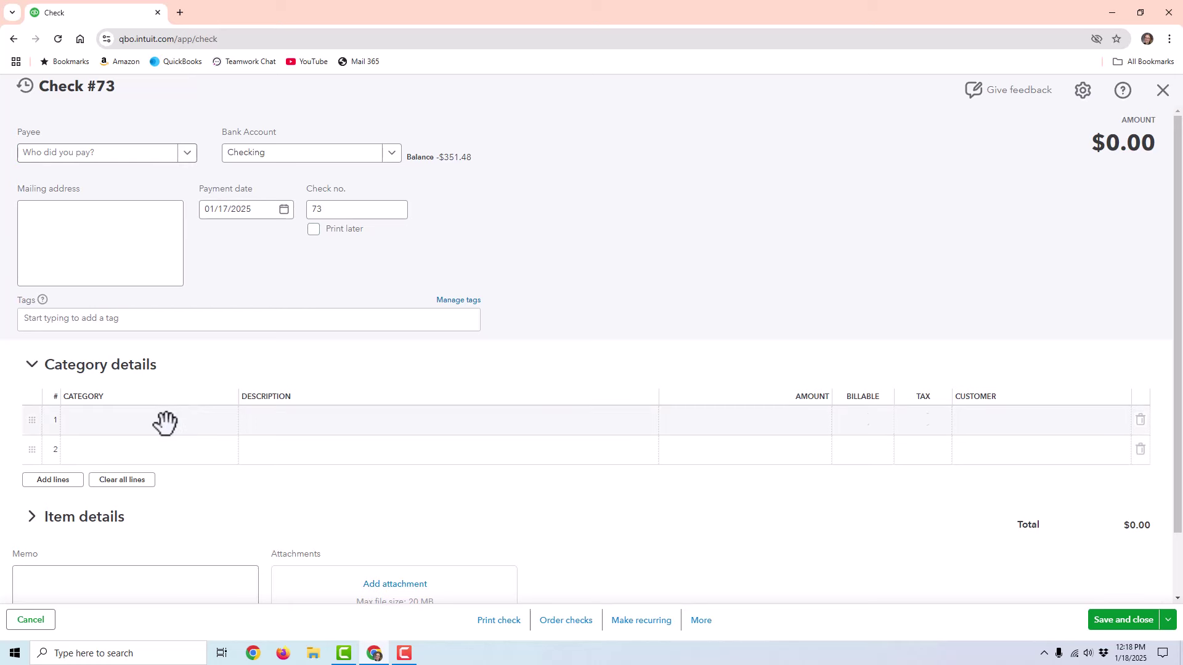
text(pay)
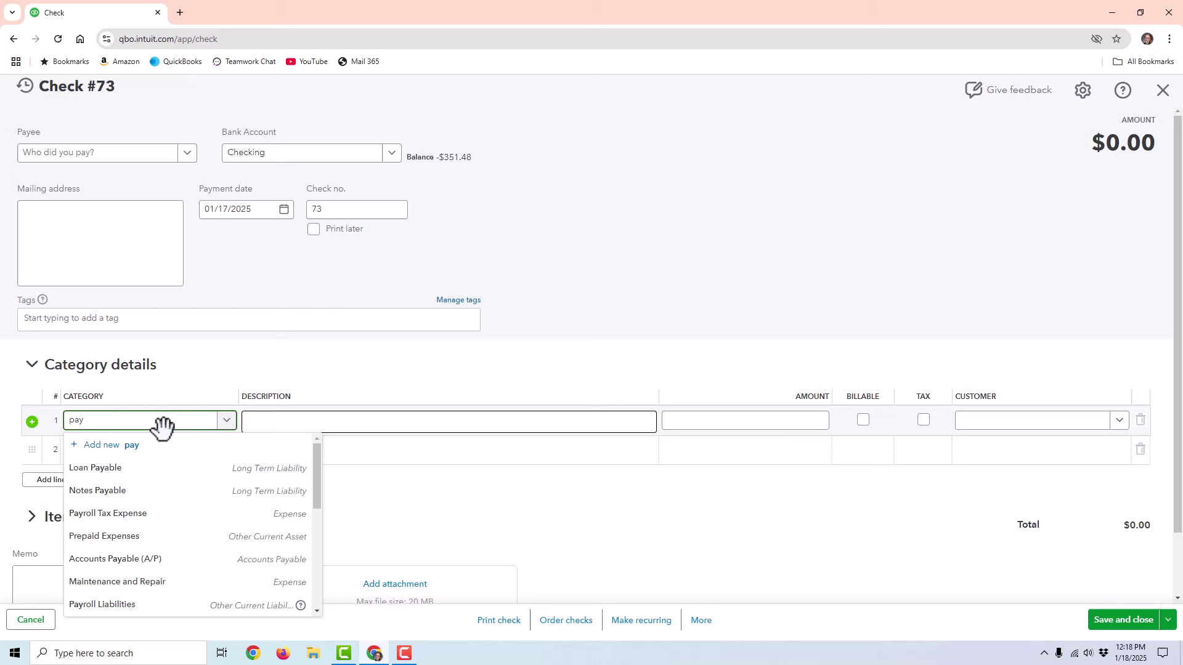
key(Return)
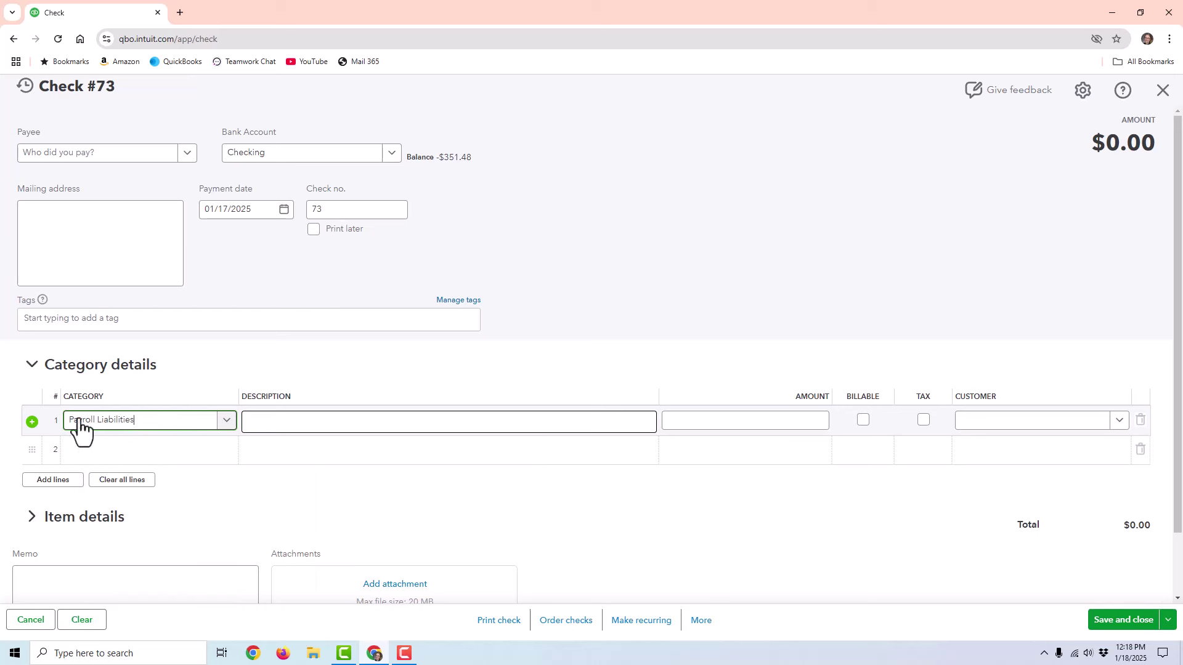
click(740, 427)
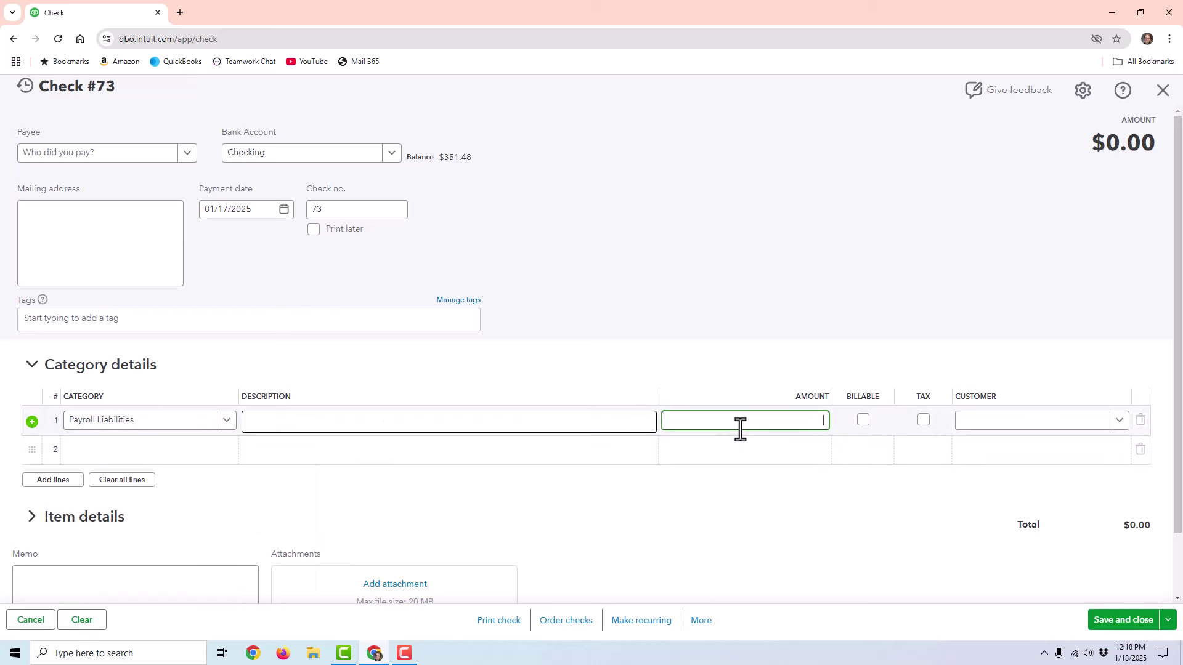
text(250)
key(Return)
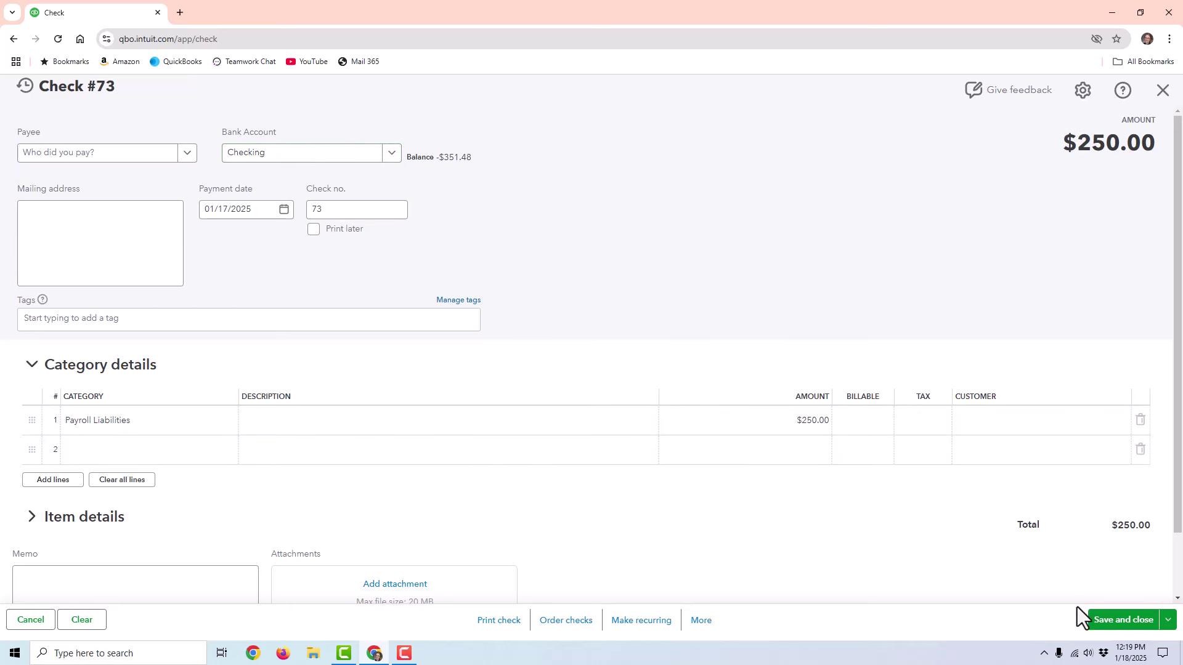
click(1118, 622)
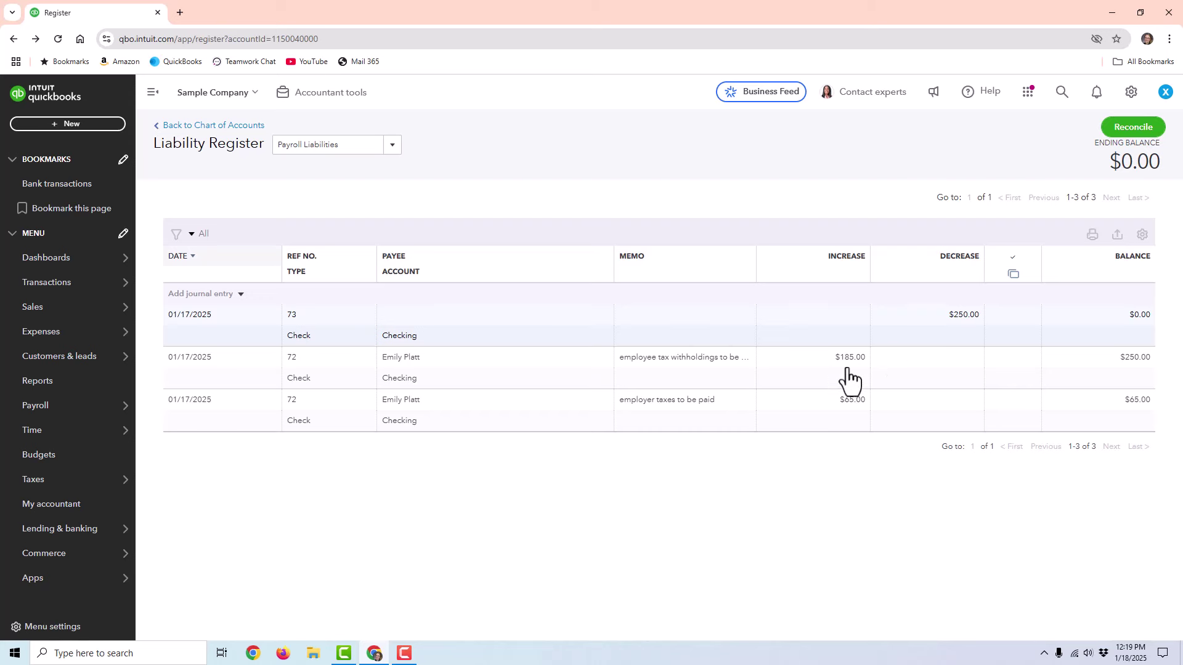
Inspect the payroll tax payment check and the employee paycheck from the Payroll Liabilities register, closing each without changes.
click(530, 342)
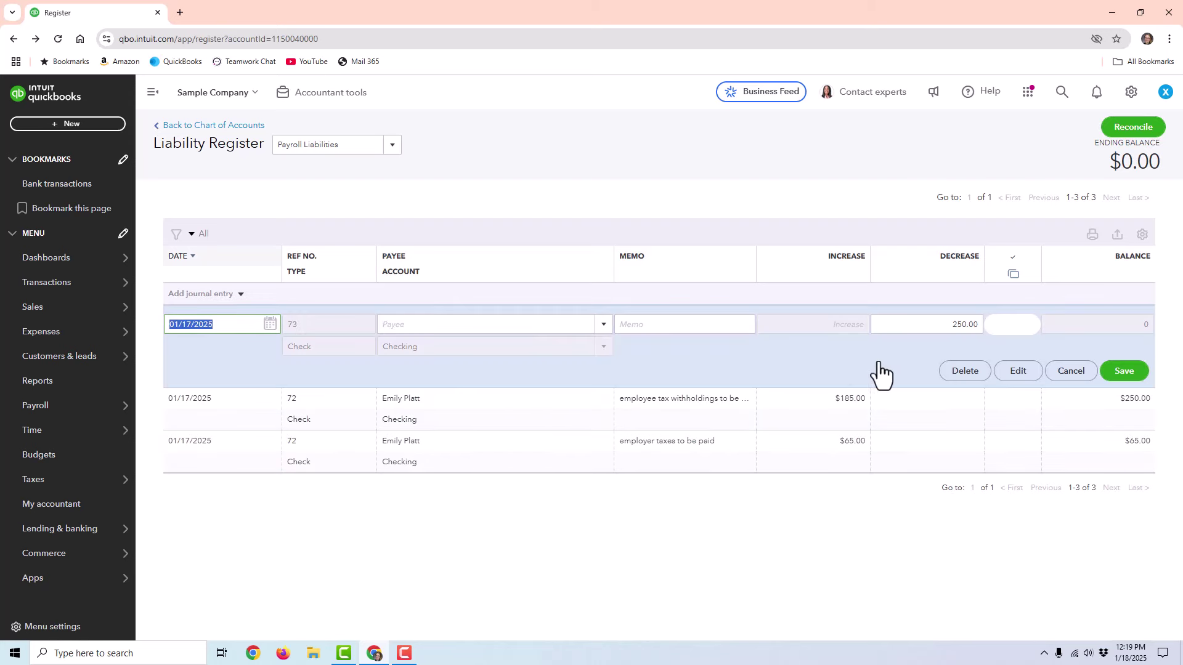
click(1023, 372)
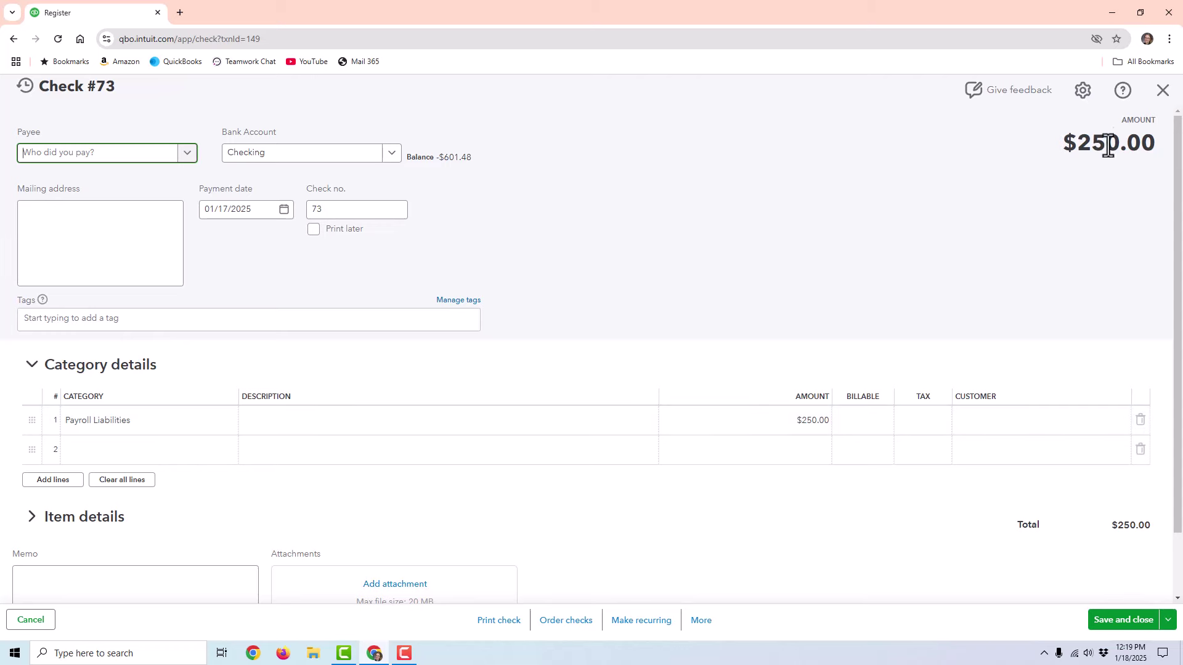
click(1163, 91)
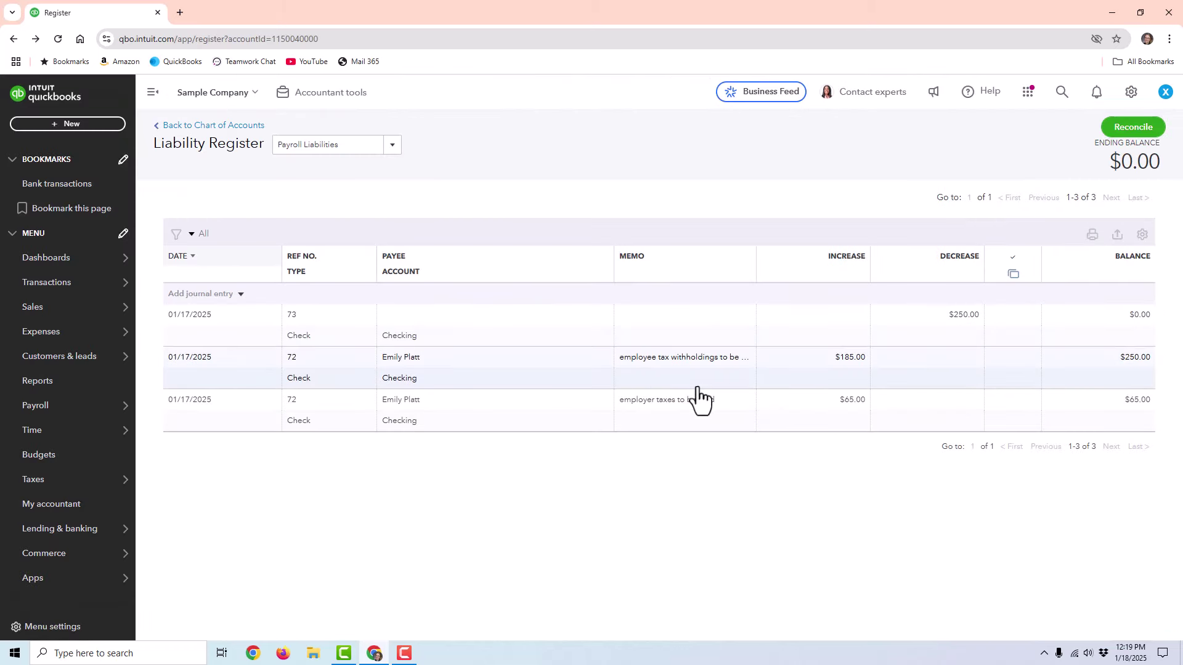
click(647, 382)
click(1019, 412)
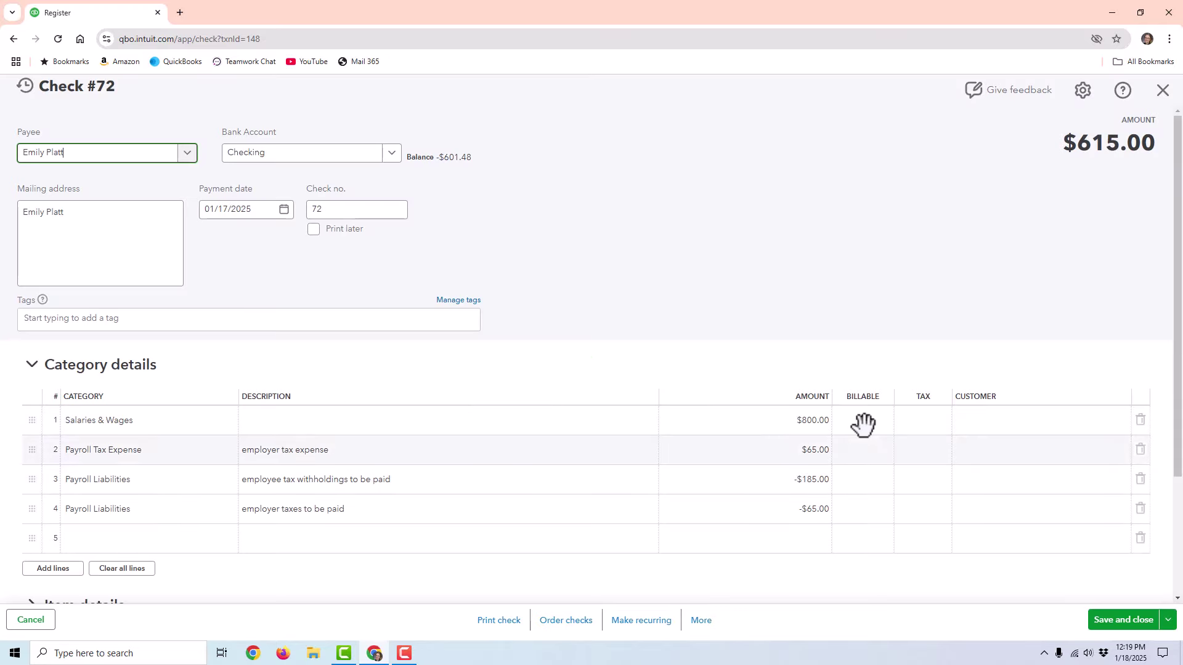
click(1162, 91)
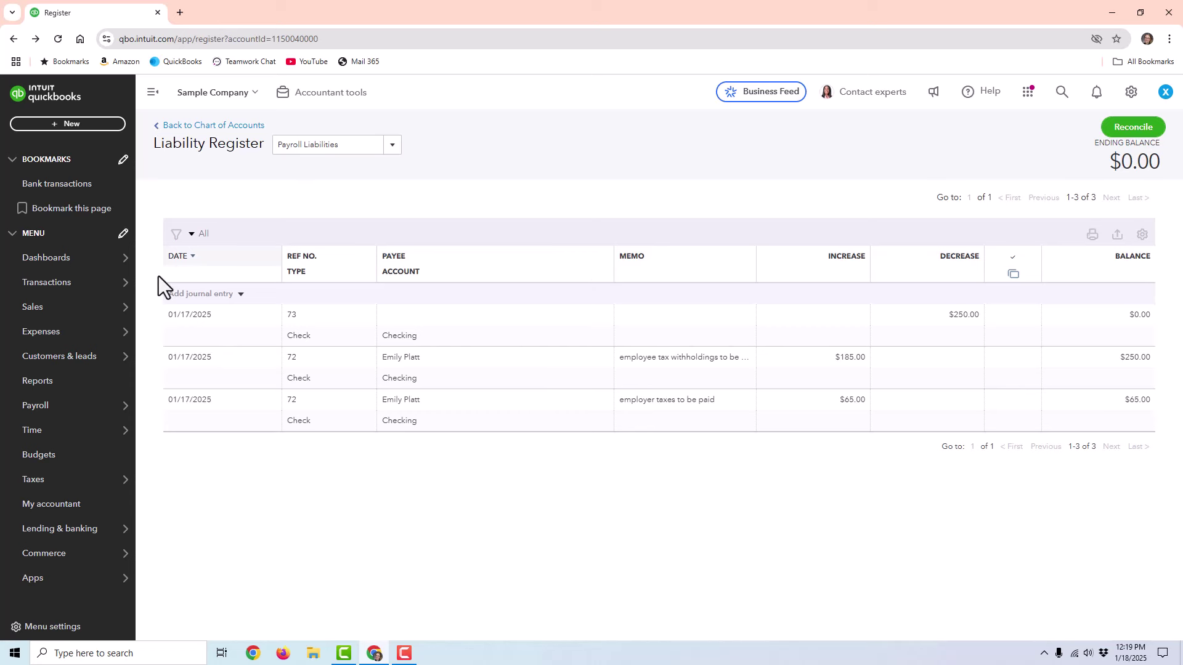
Open the Profit and Loss report and examine the Payroll Tax Expense and Salaries & Wages amounts.
click(44, 388)
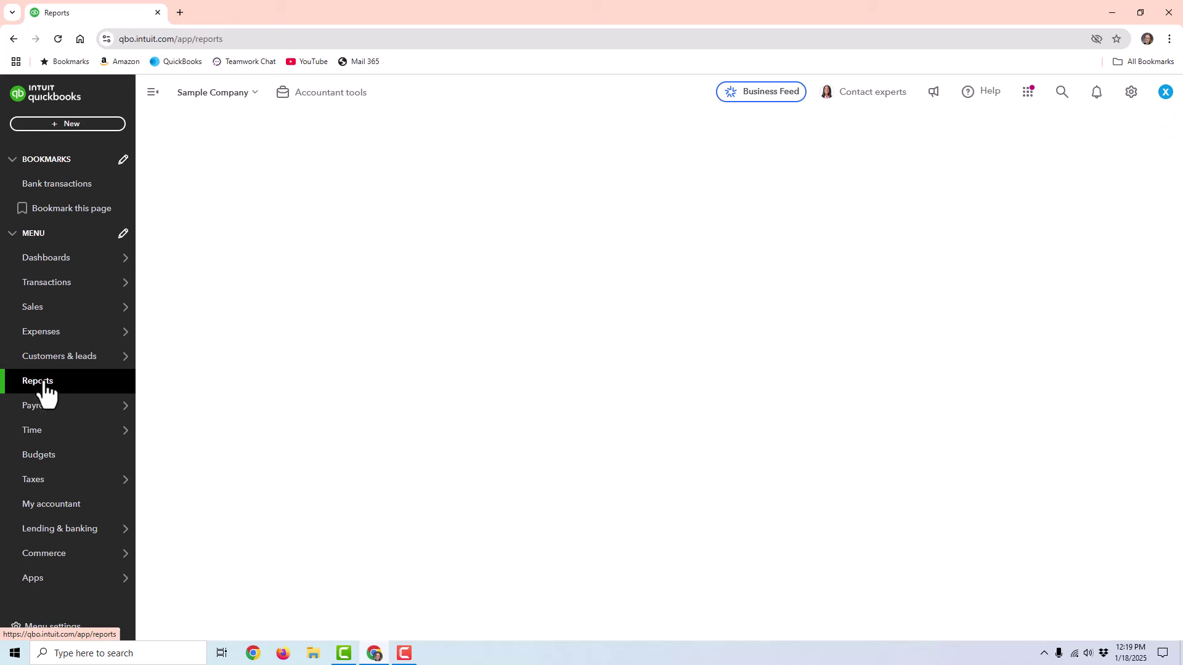
click(199, 360)
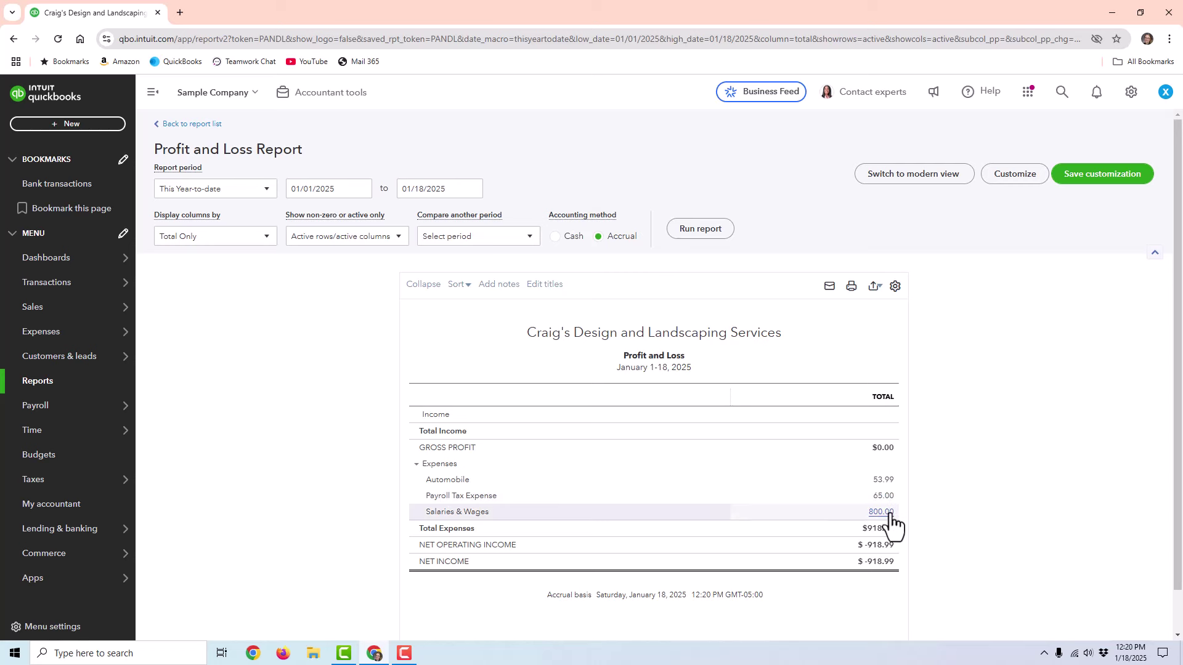
click(189, 125)
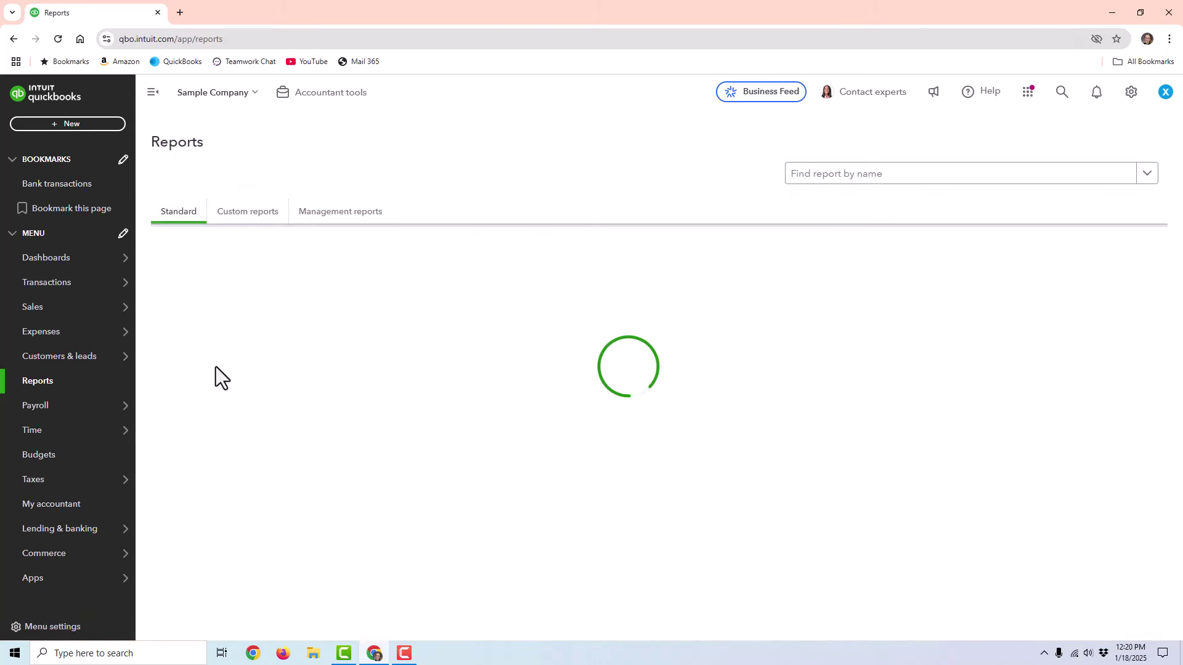
Run the Balance Sheet report for All Dates.
click(203, 330)
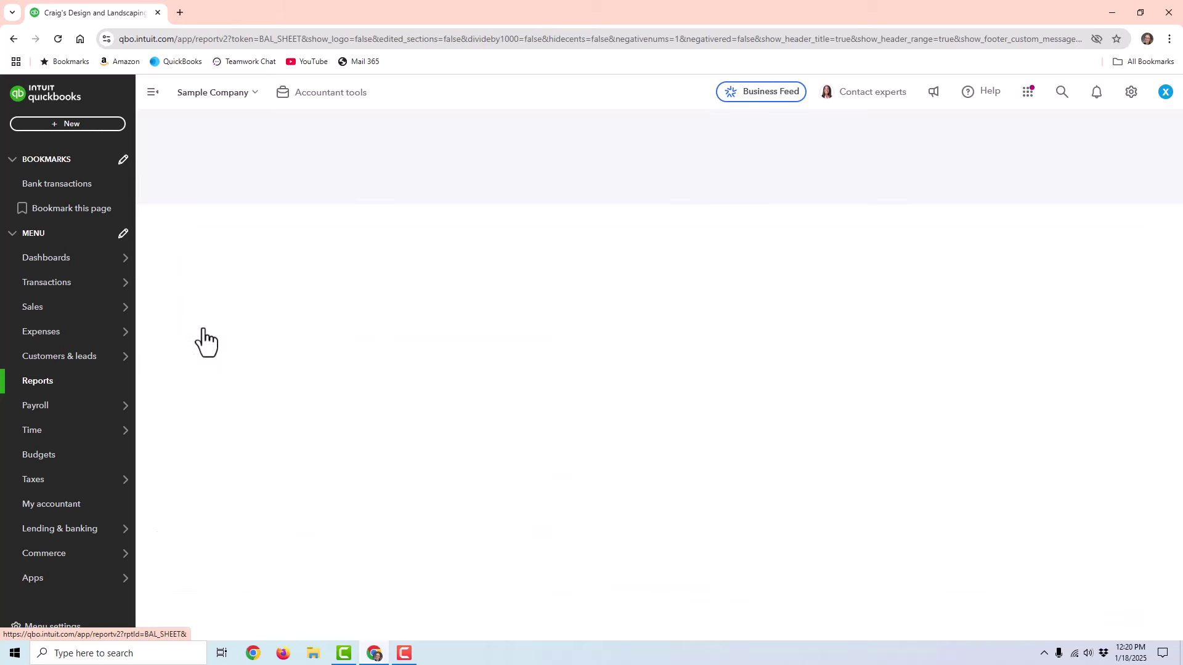
click(213, 190)
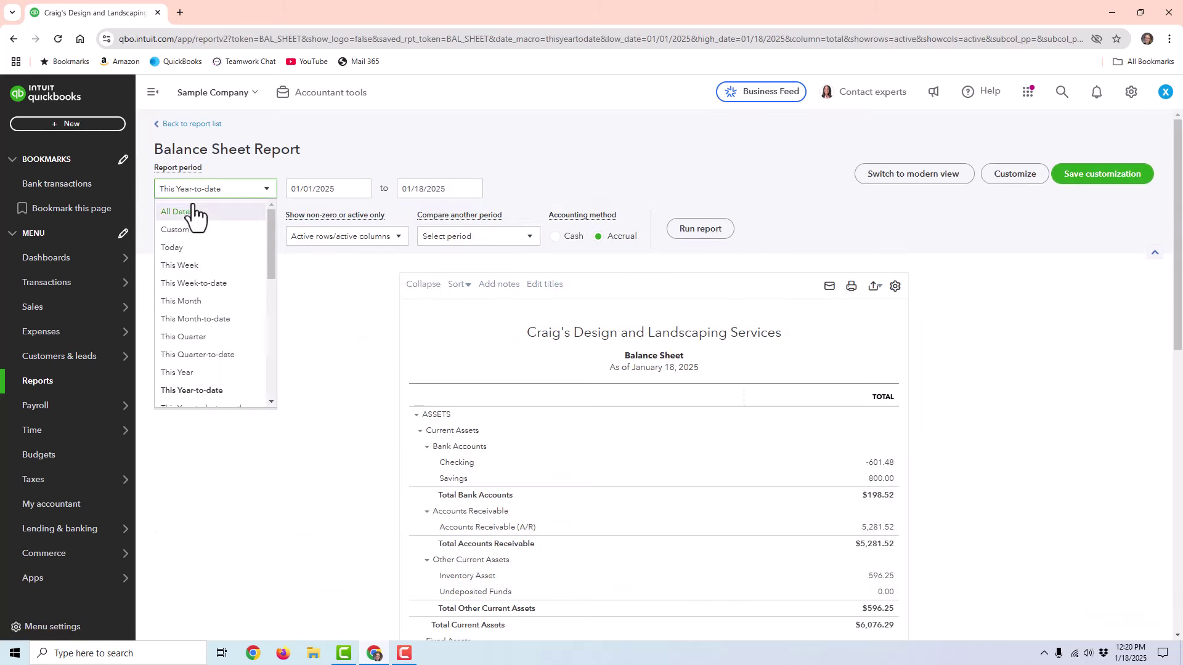
click(197, 212)
click(681, 231)
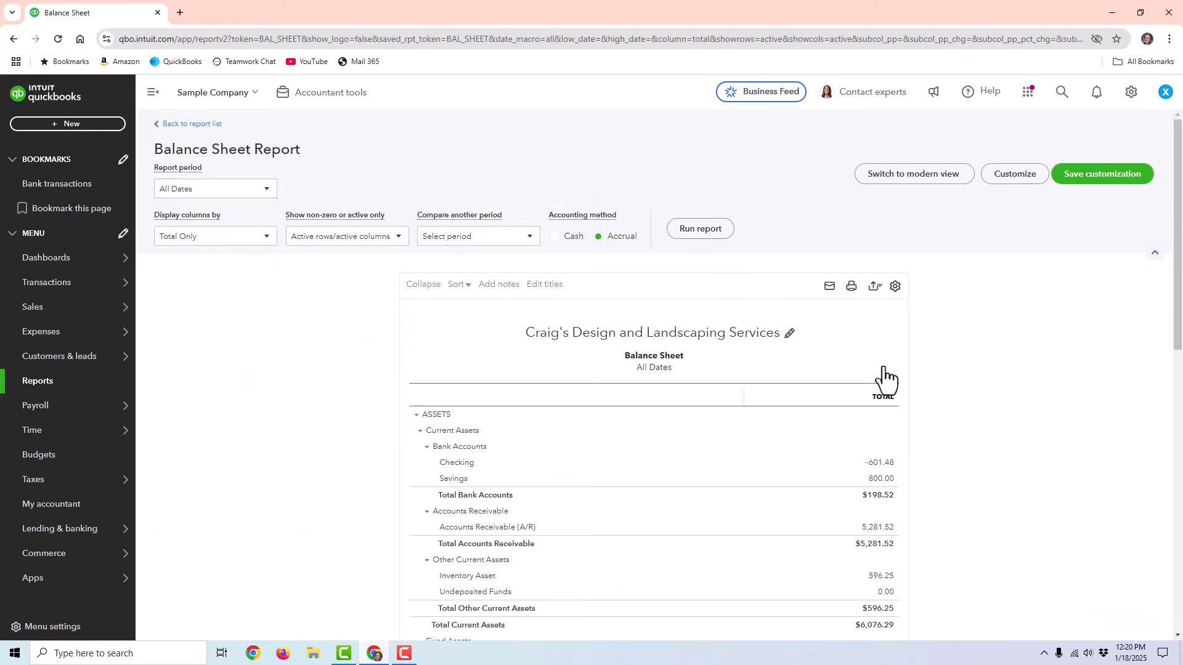
Examine the Checking account's transactions from the Balance Sheet for the two payroll checks, and return to the report summary.
click(882, 466)
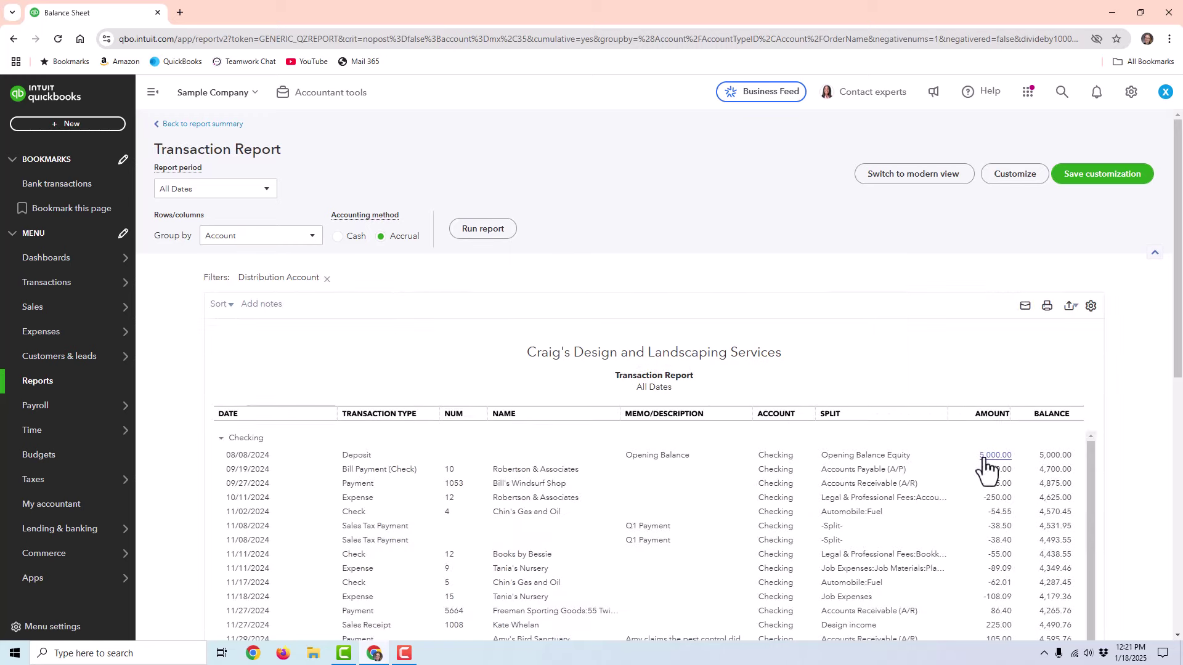
scroll(984, 468, down, 10)
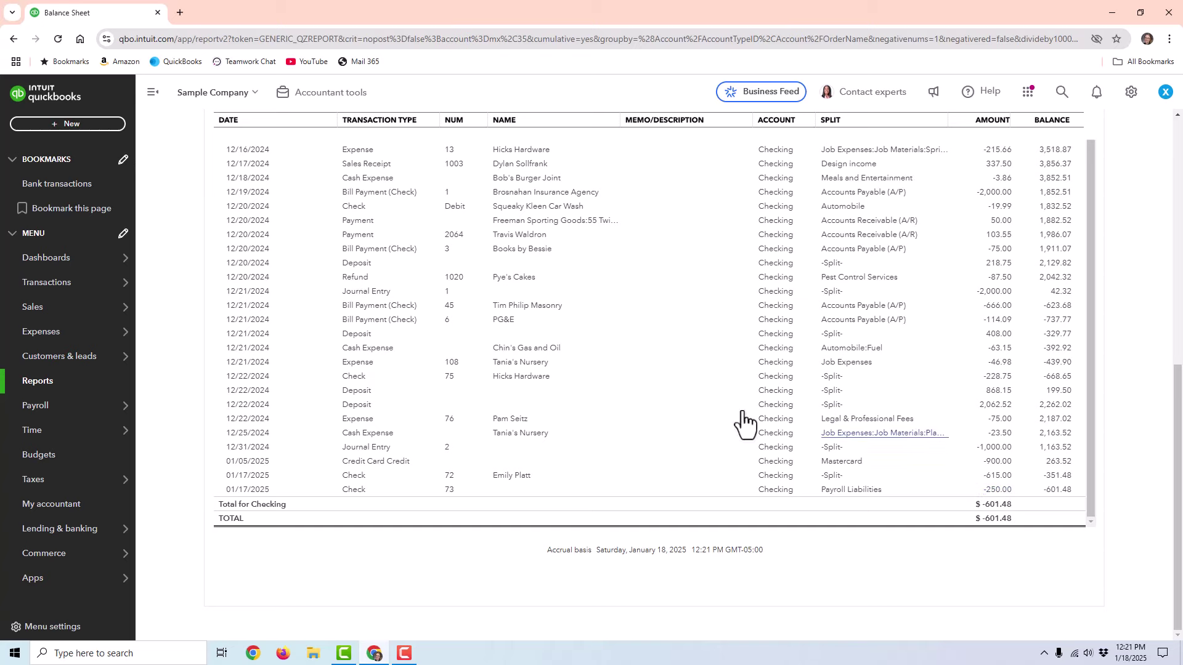
scroll(364, 280, up, 15)
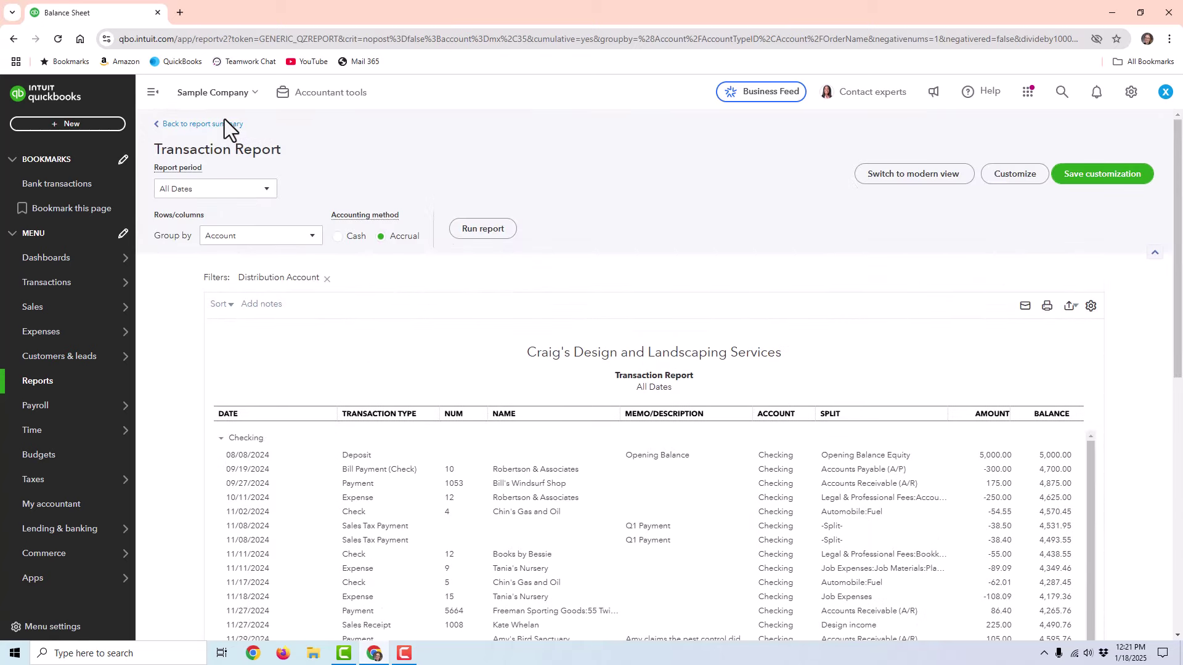
click(224, 124)
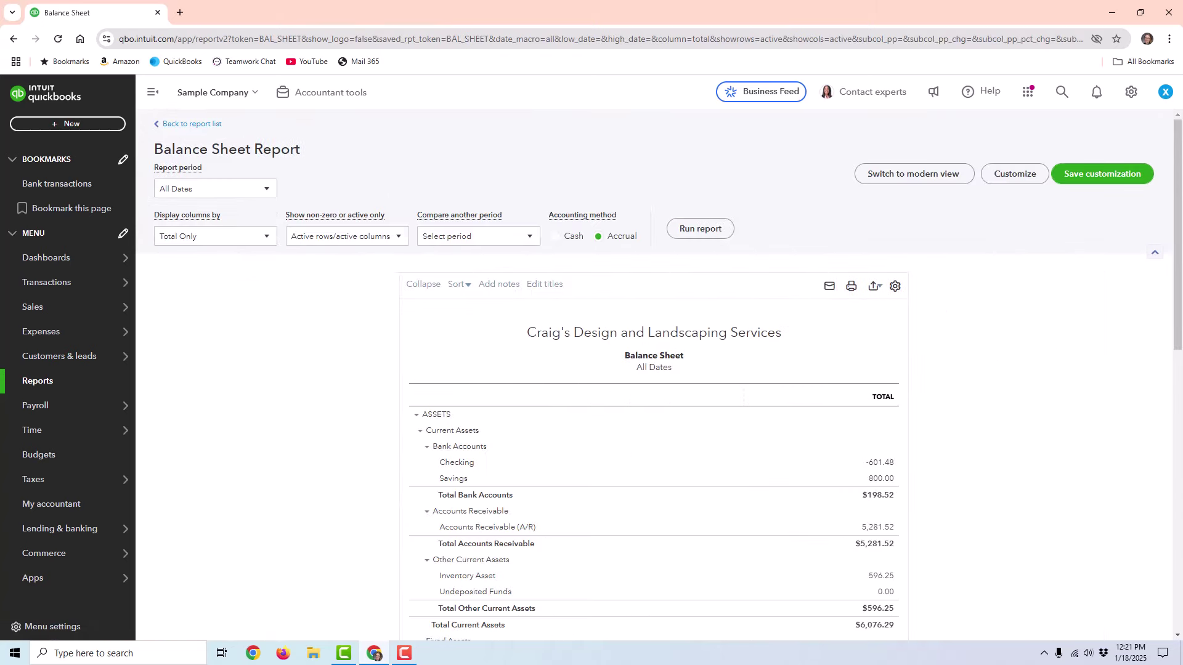
Examine the Payroll Liabilities account's transactions from the Balance Sheet and return to the report summary.
scroll(922, 338, down, 3)
scroll(923, 339, down, 2)
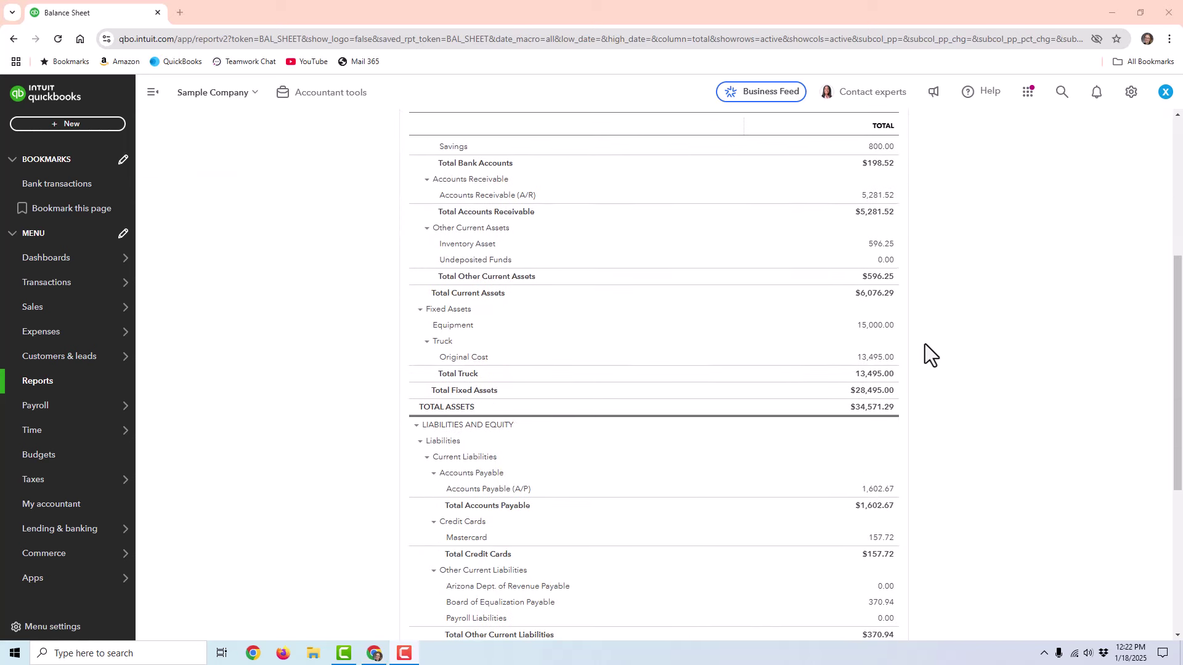
scroll(926, 344, down, 4)
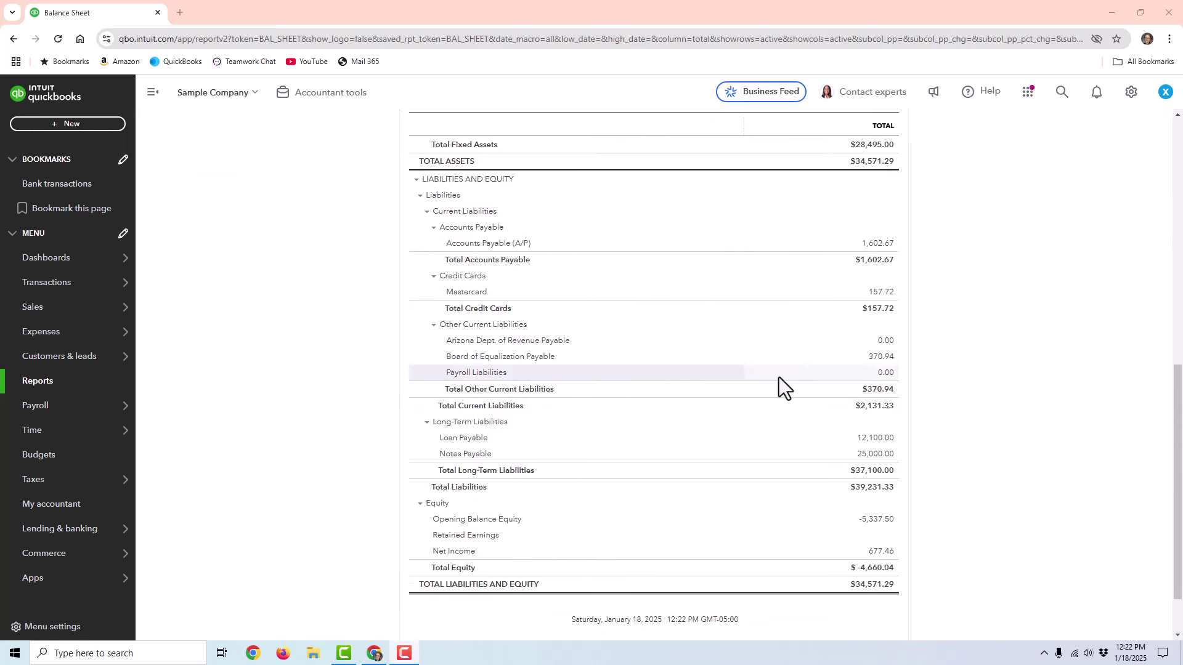
click(886, 374)
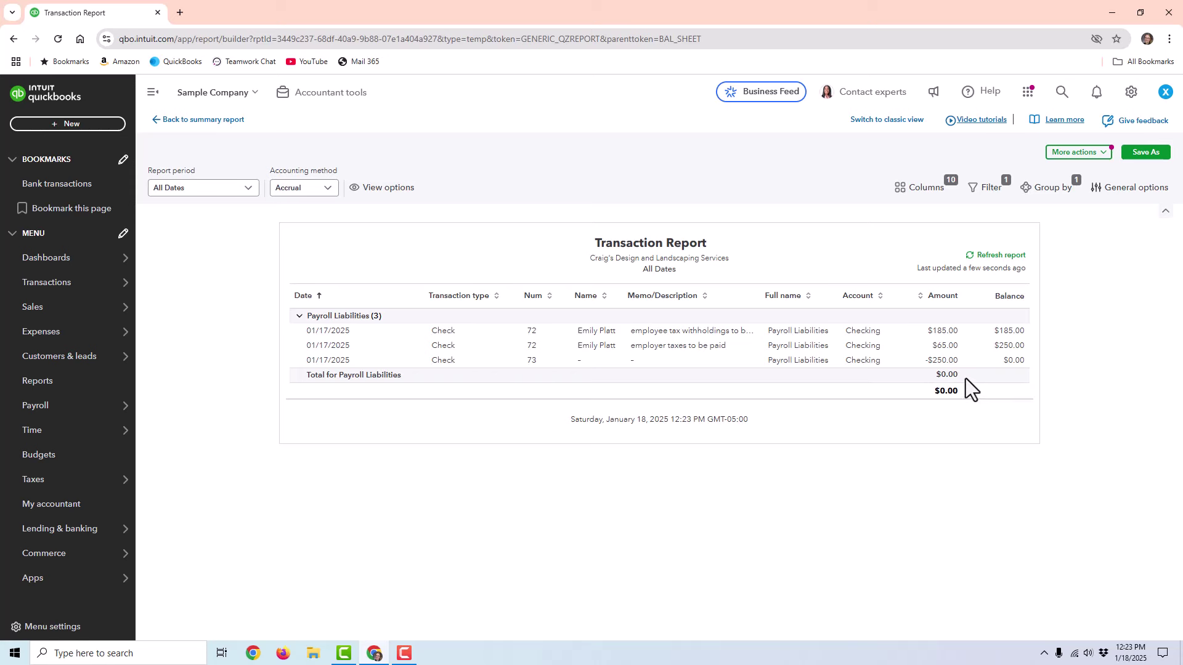
click(186, 120)
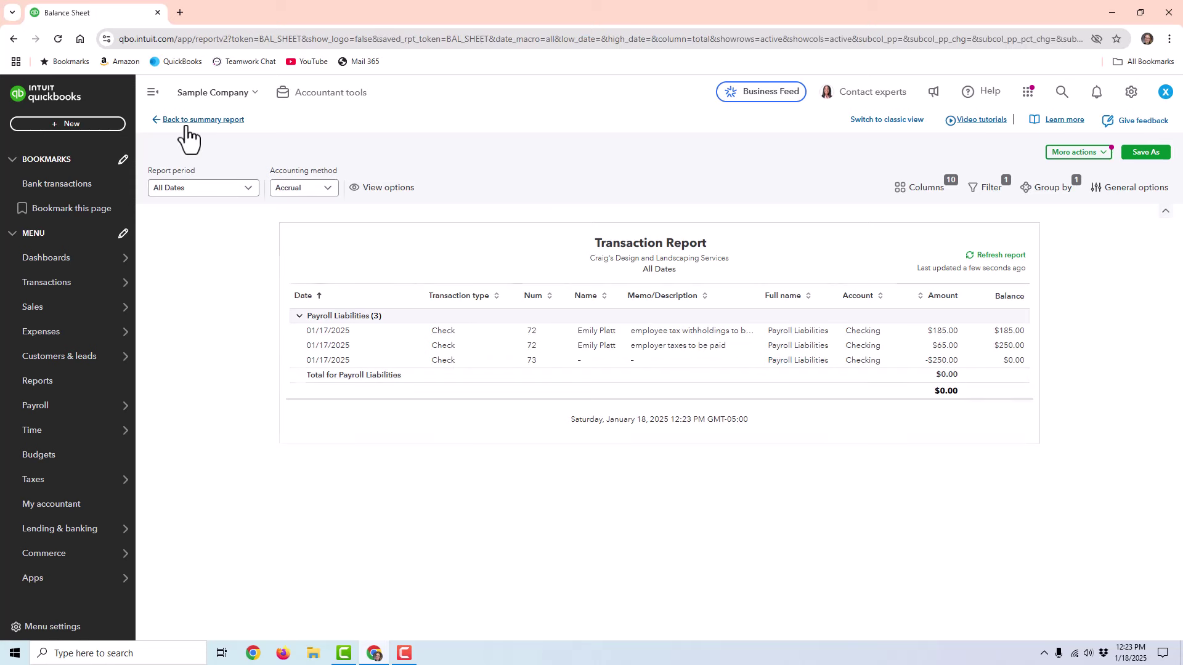
Start a new journal entry at its first account line.
click(88, 127)
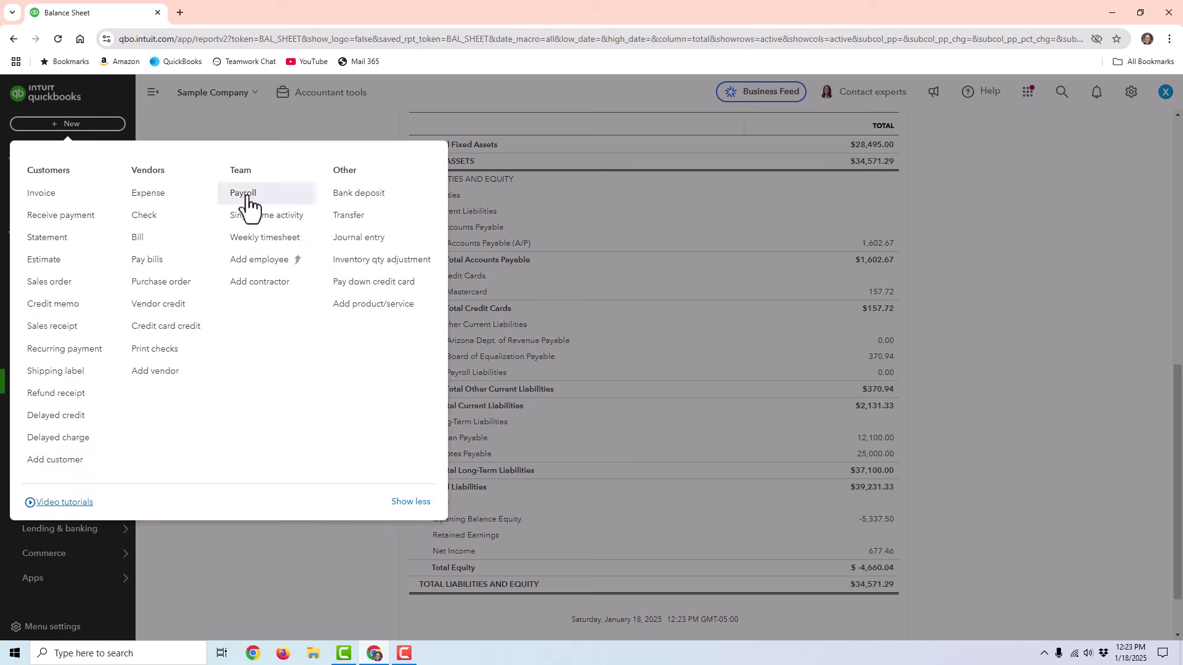
click(389, 236)
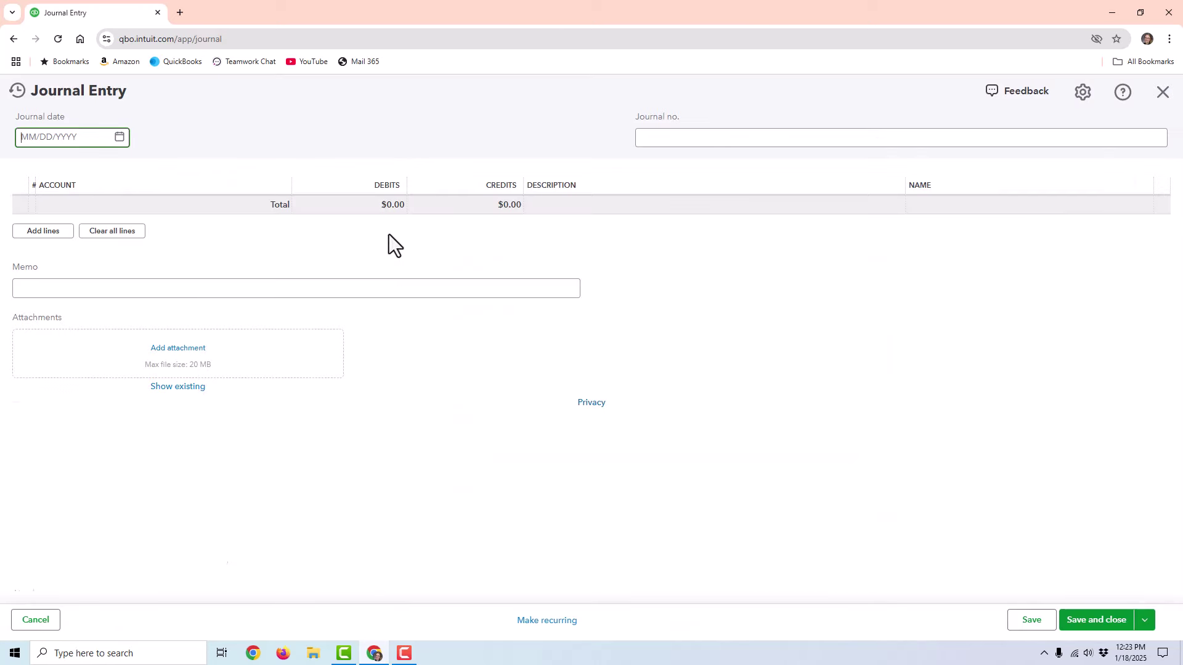
click(114, 210)
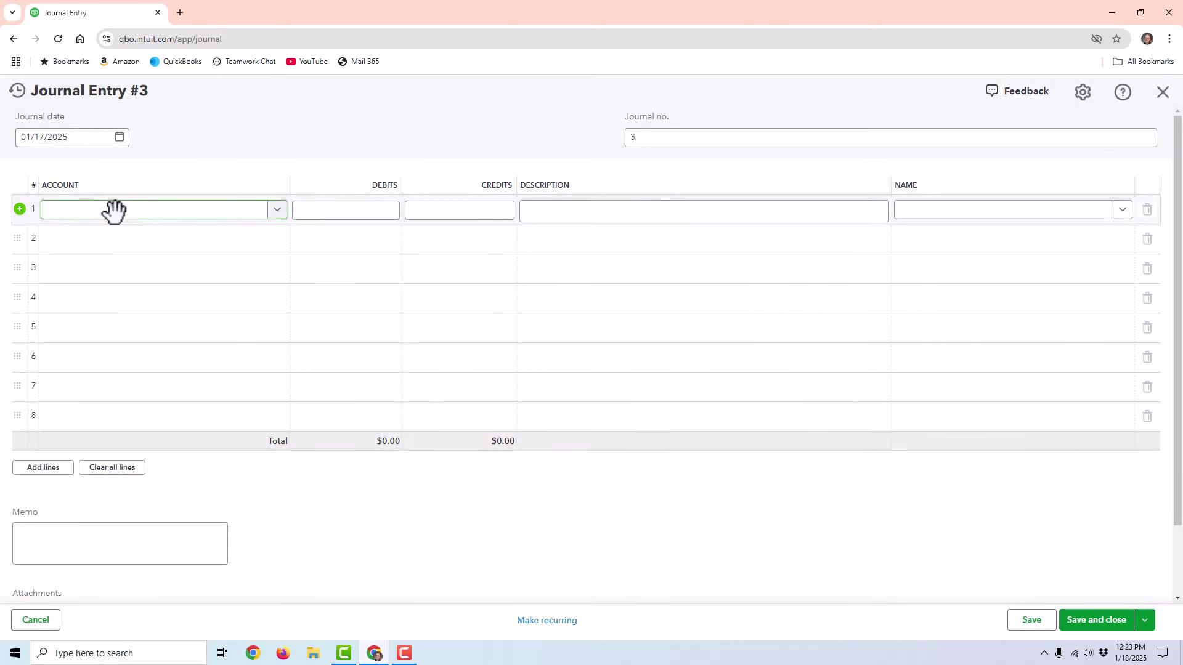
Enter the paycheck's debits in the journal entry: $800 to Salaries & Wages and $65 to Payroll Tax Expense.
click(115, 216)
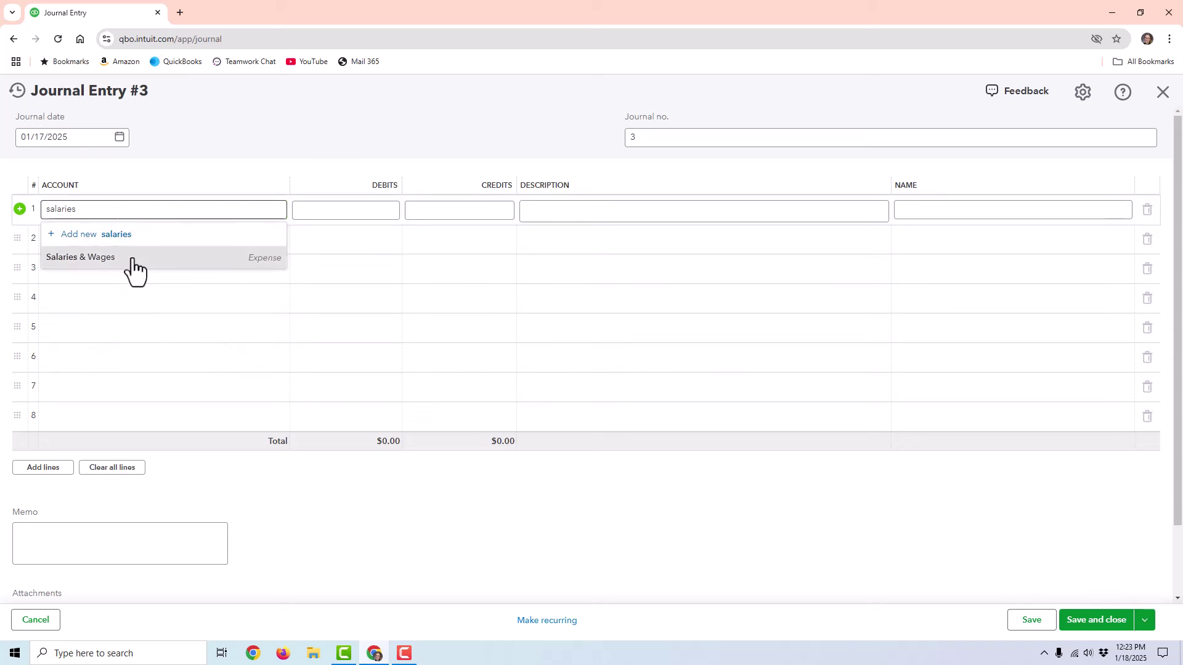
click(130, 258)
click(333, 214)
click(233, 238)
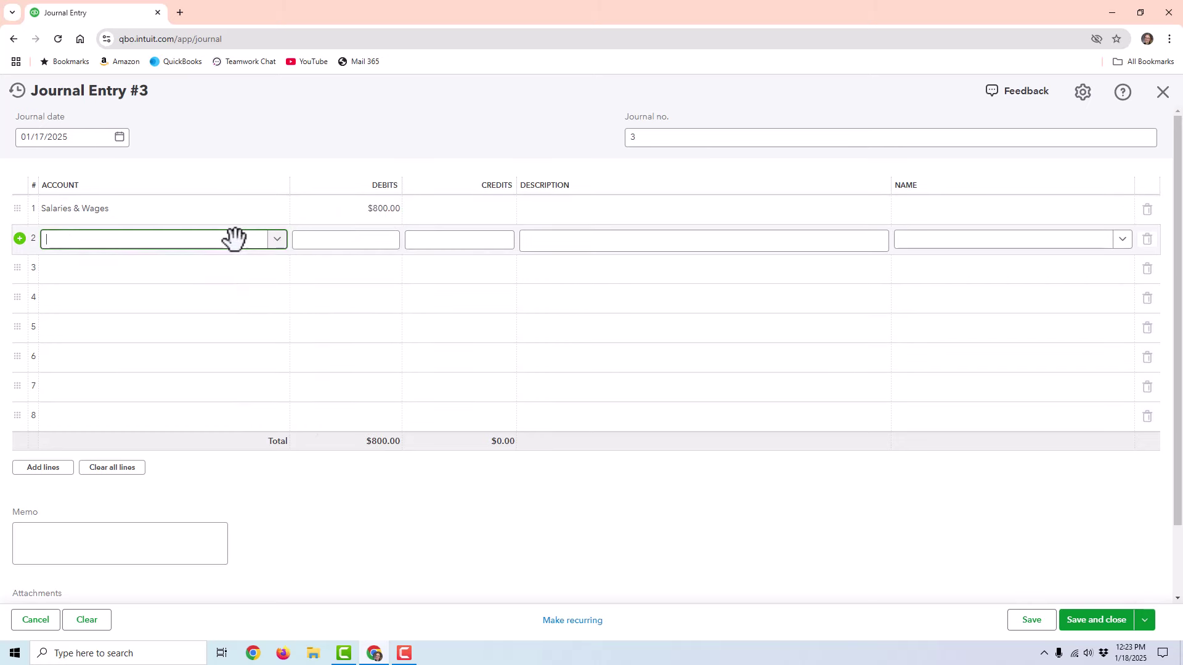
text(payroll)
click(206, 285)
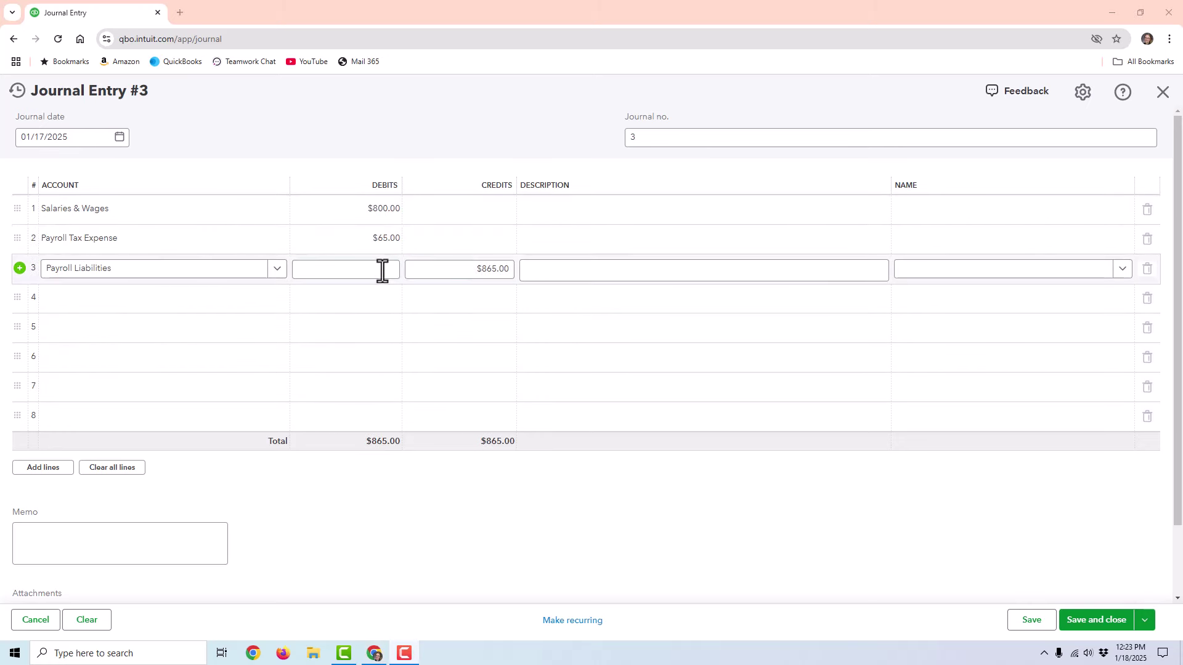
Credit Payroll Liabilities on two separate journal lines, $185 on line 3 and $65 on line 4.
click(444, 275)
text(185)
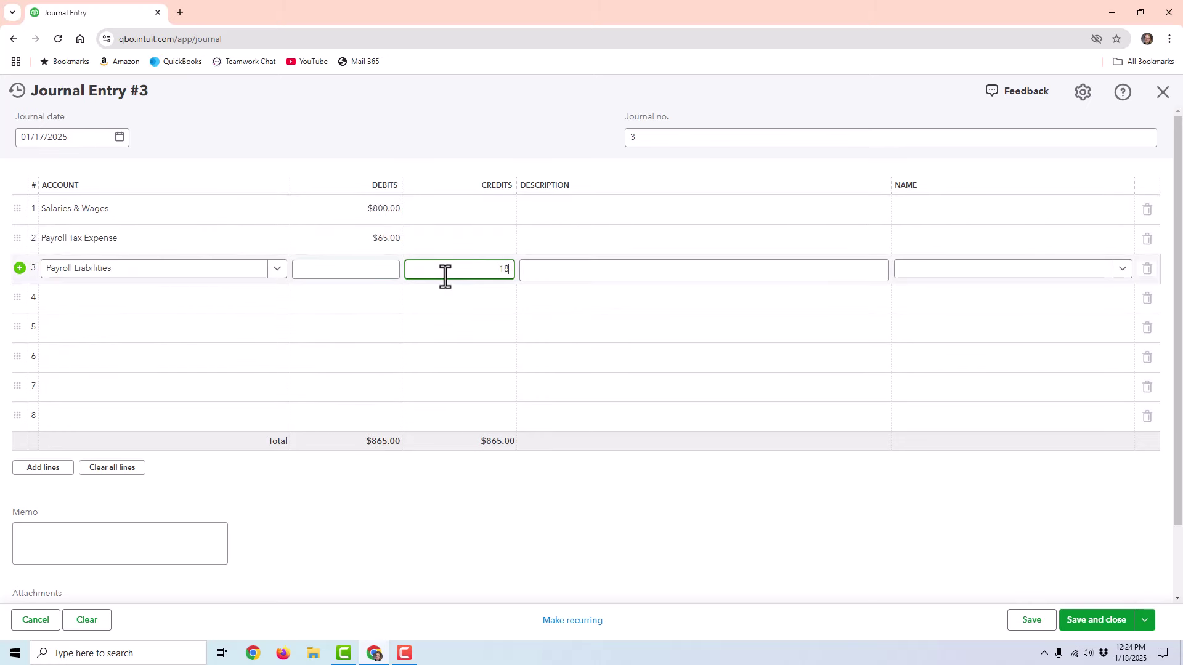
click(106, 308)
text(payroll)
click(124, 366)
click(468, 298)
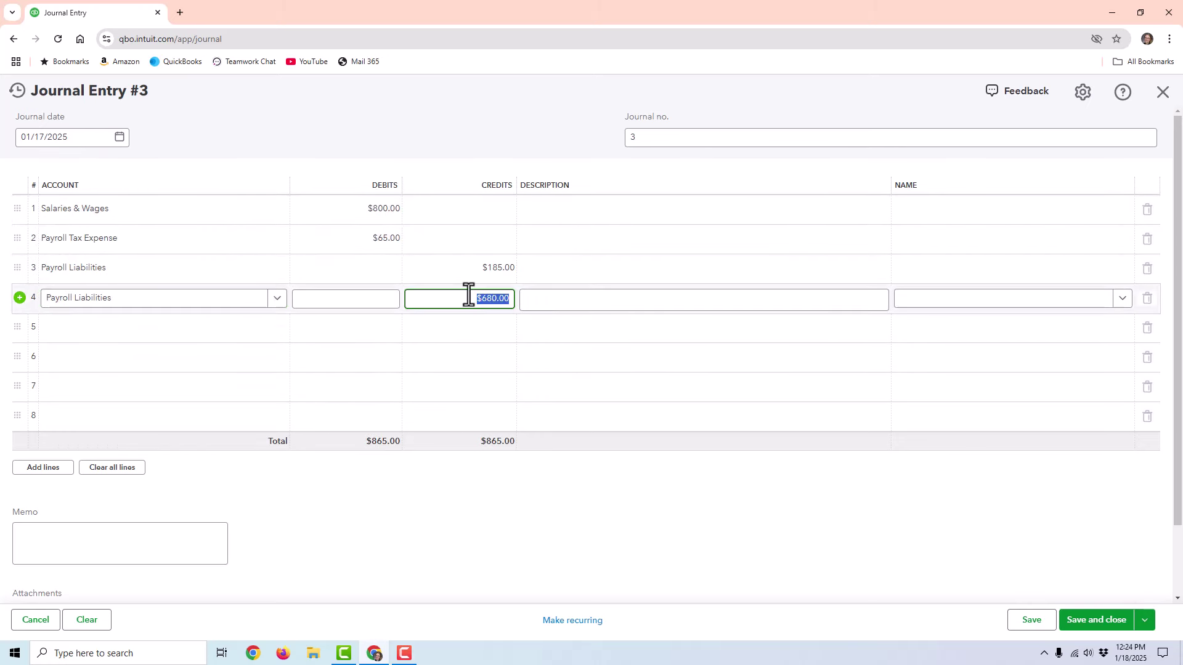
text(65)
Credit the balancing $615 to Checking on line 5 and enter "paycheck" as the journal entry's memo.
click(216, 327)
text(checking)
click(159, 376)
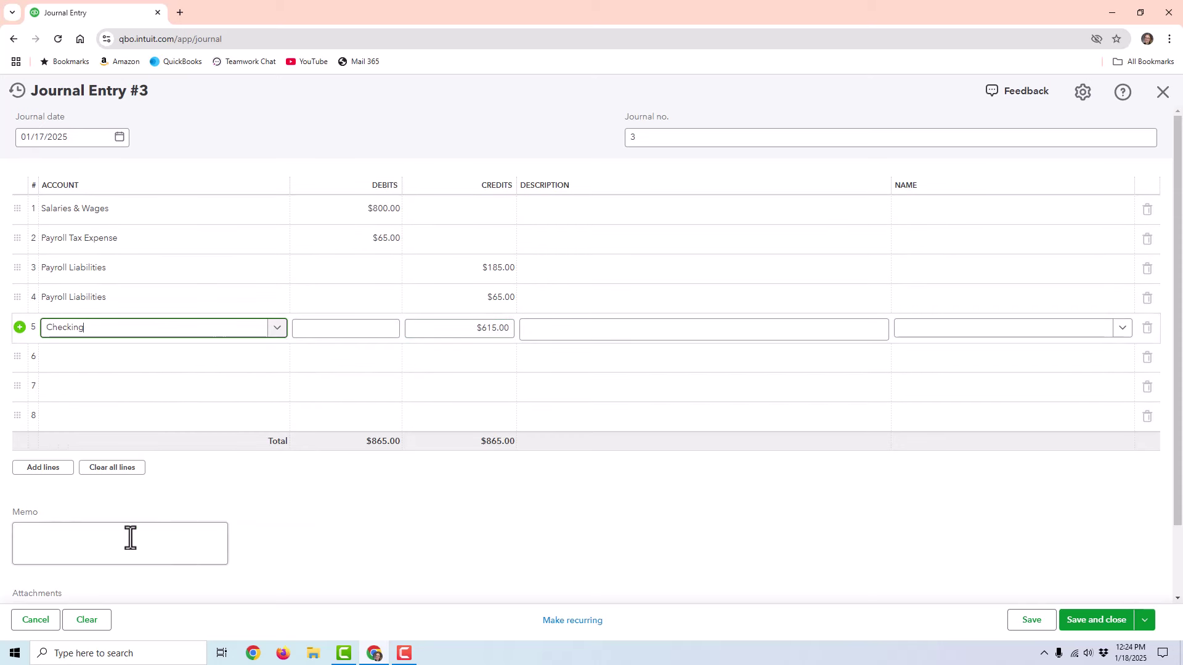
click(129, 533)
text(payro)
Describe the Salaries & Wages line as "gross wages" and the Payroll Tax Expense line as "employer payroll tax expense".
click(576, 210)
text(grocs)
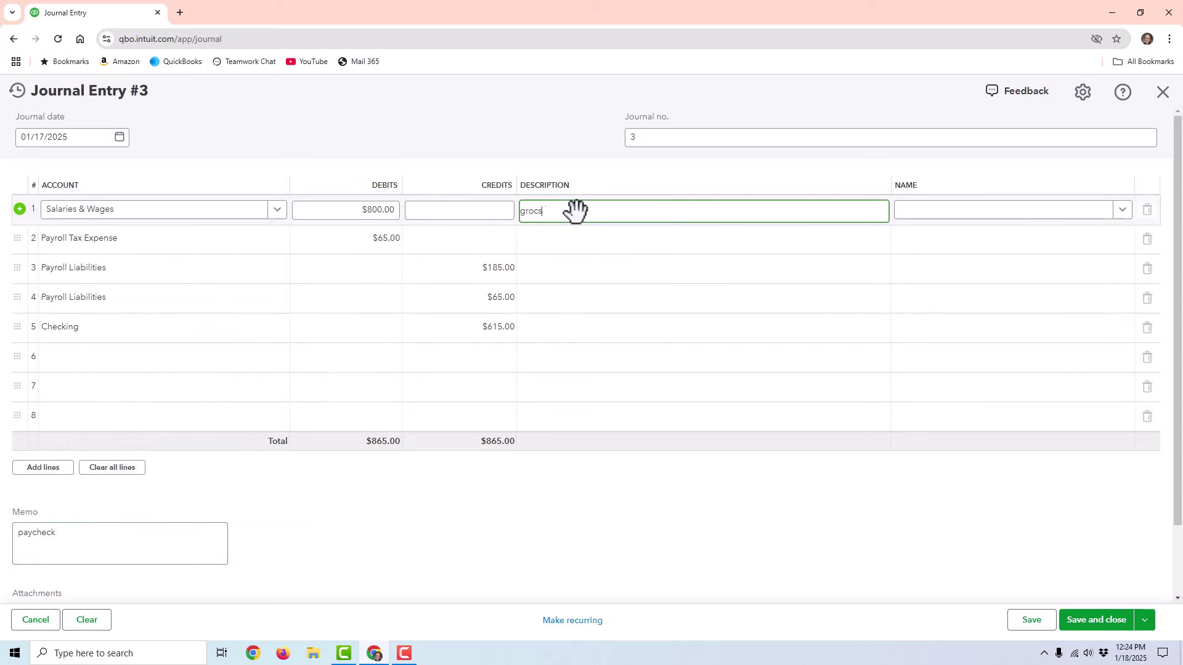
key(BackSpace)
key(BackSpace)
text(ss wages)
click(574, 245)
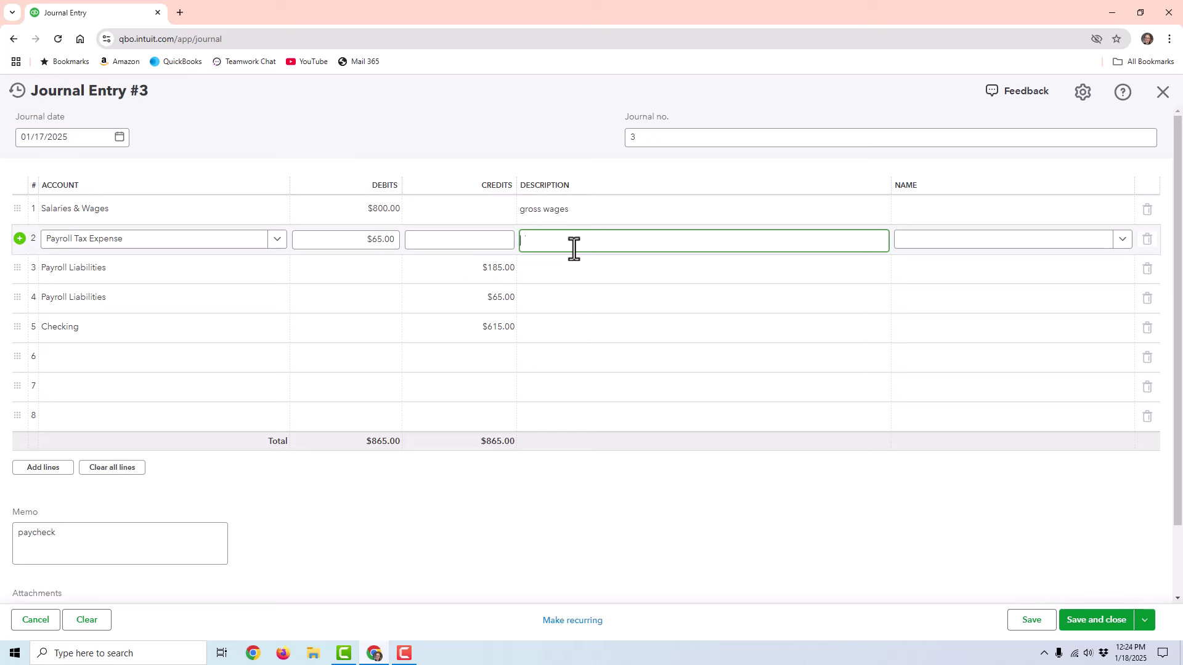
text(employer payroll tax expense)
Describe the two Payroll Liabilities lines as "employee withholdings" and "employer tax liability", and the Checking line as "net pay".
click(600, 268)
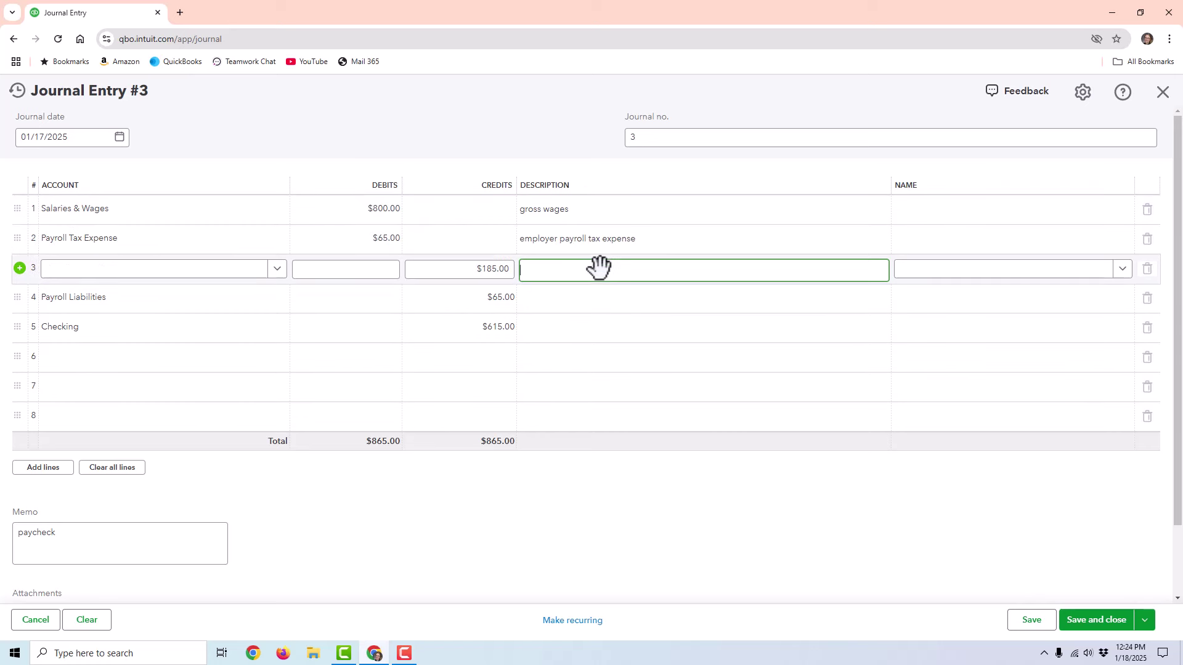
text(employee withholdings)
click(593, 293)
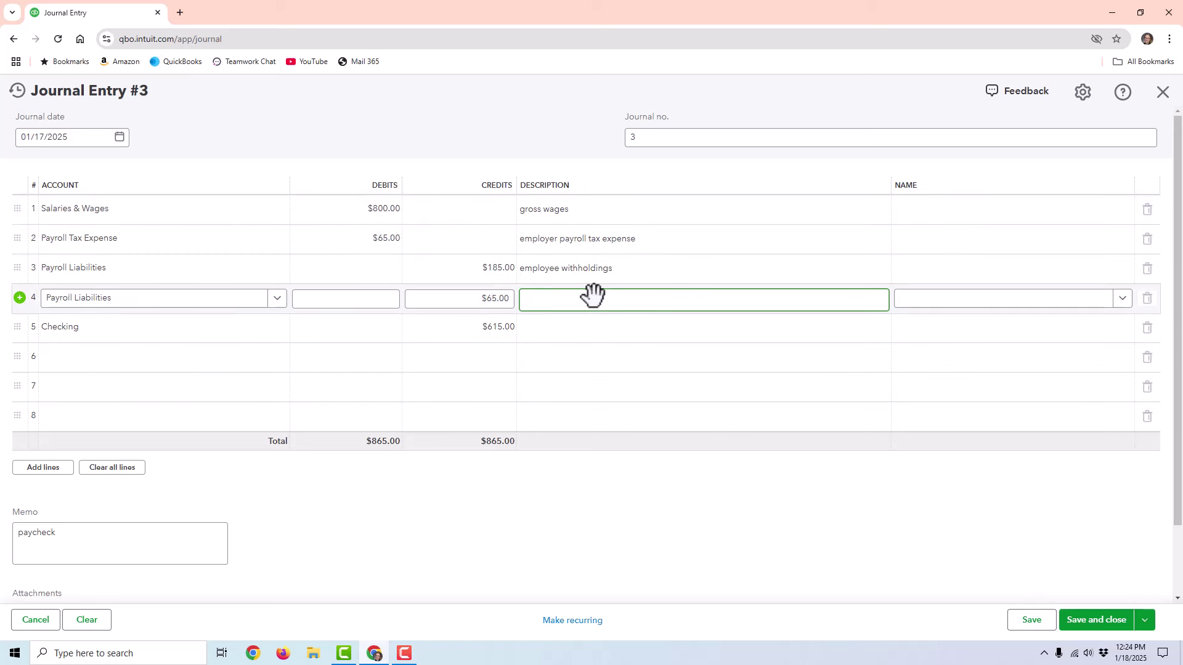
text(employer tax liability)
click(576, 327)
text(net pay)
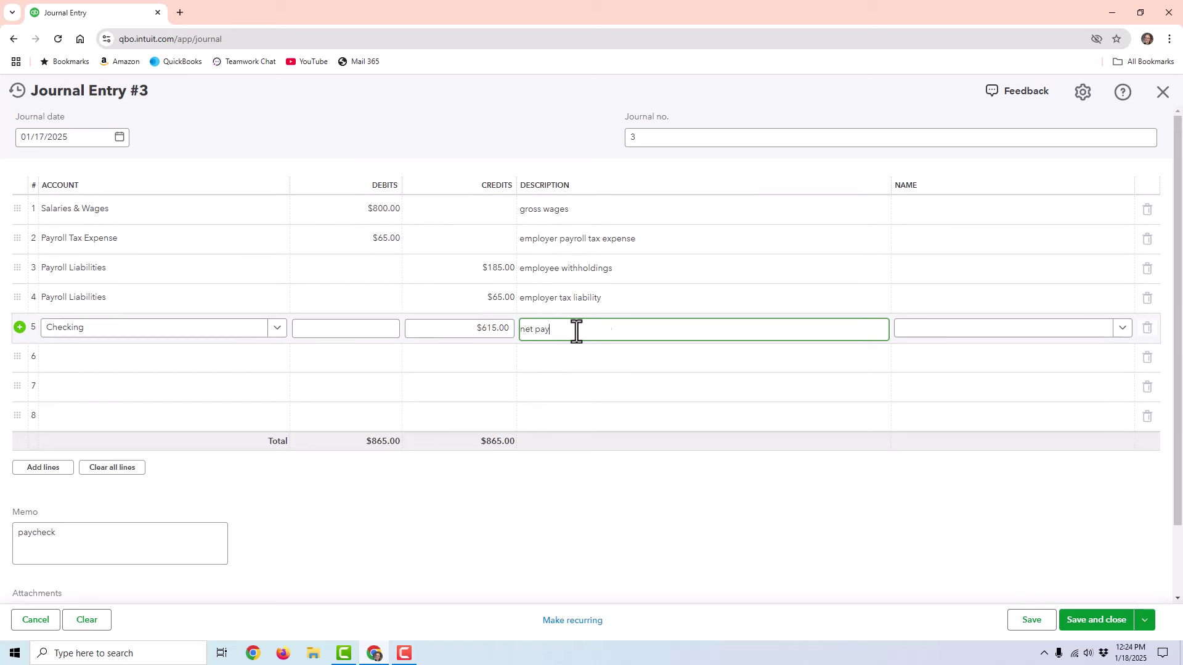
click(783, 538)
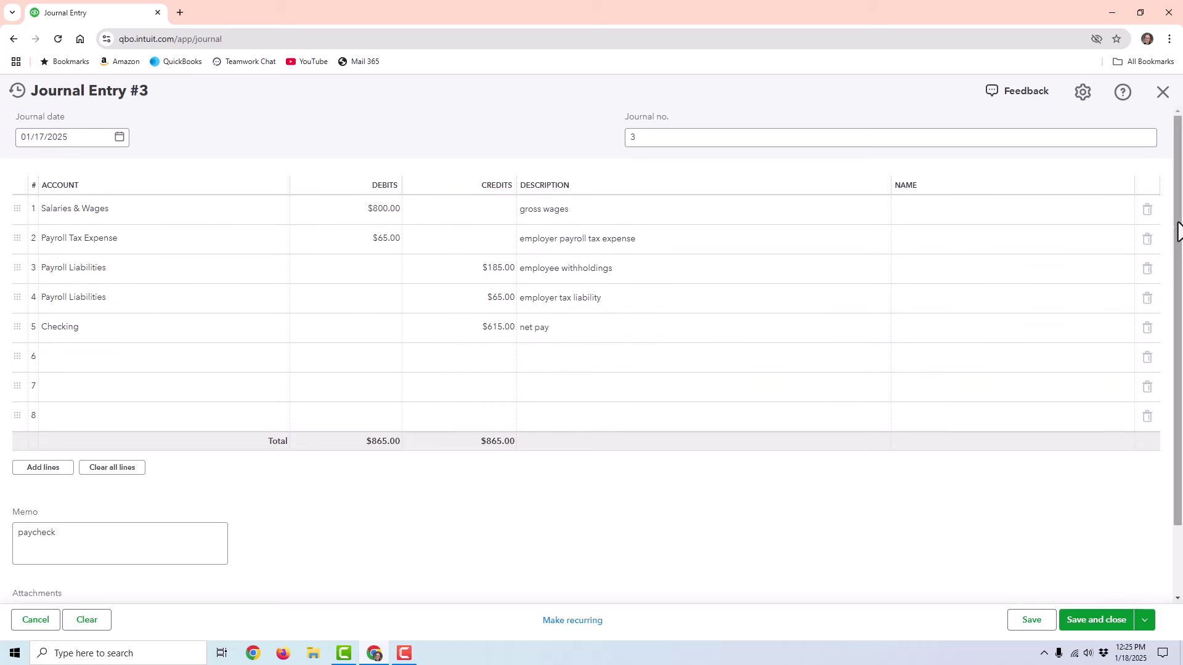
Delete all five paycheck lines from the journal entry.
click(1149, 213)
key(ctrl+z)
click(1148, 212)
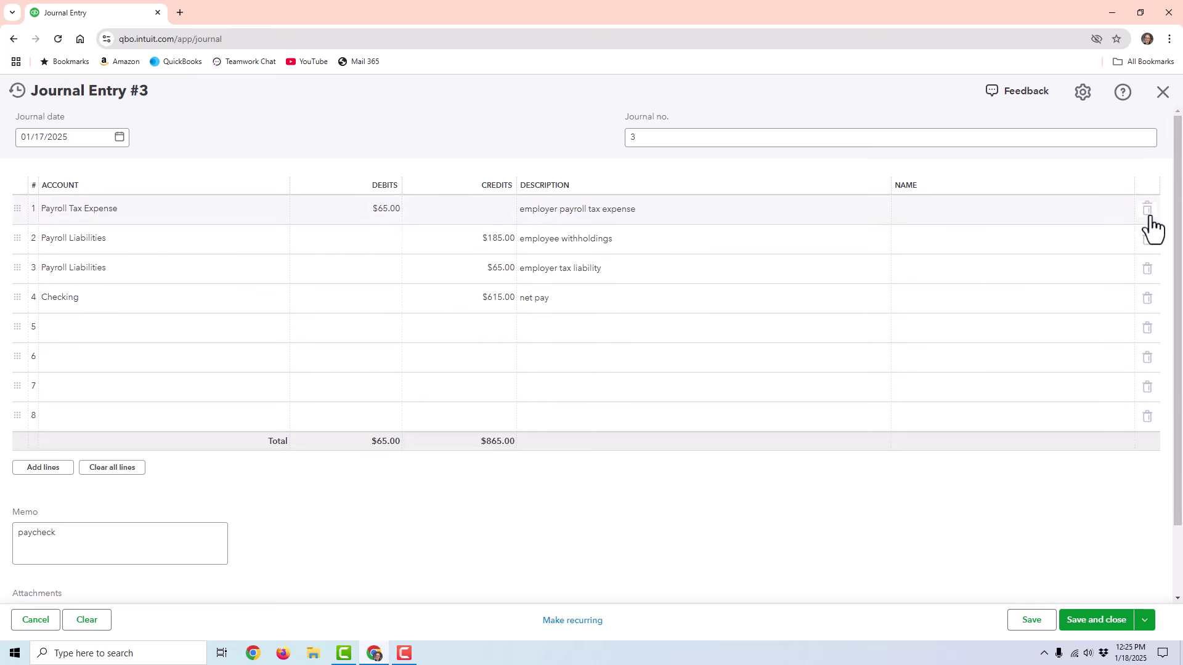
click(1148, 213)
click(1148, 213)
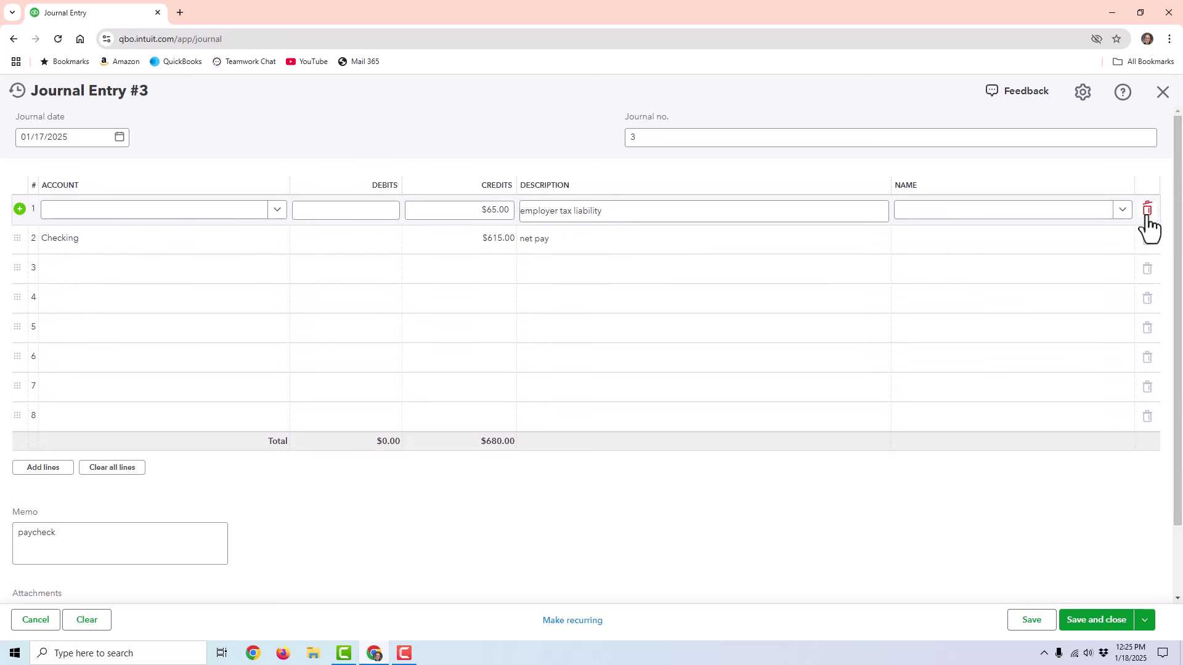
click(1147, 212)
click(1147, 212)
Record the payroll tax payment by debiting Payroll Liabilities $250 and crediting Checking $250.
click(257, 214)
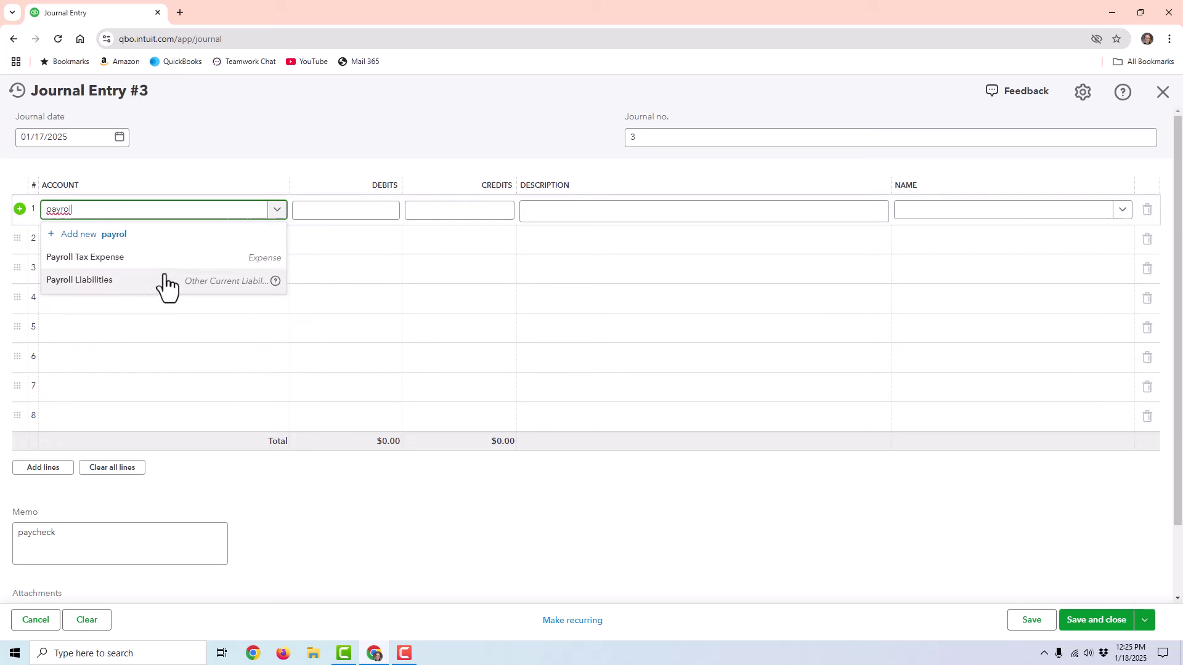
click(162, 279)
click(309, 208)
text(250)
click(190, 239)
text(check)
click(64, 332)
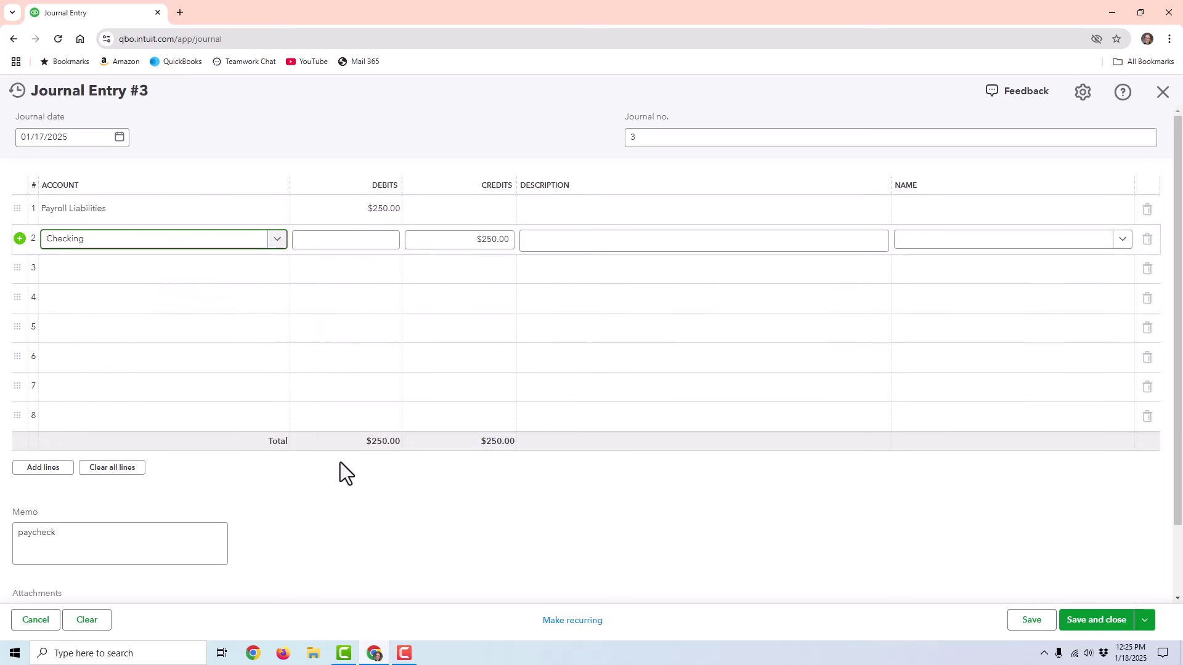
Change the journal entry's memo to "pay tax liability".
click(59, 534)
key(BackSpace)
key(BackSpace)
key(BackSpace)
key(BackSpace)
key(BackSpace)
text(tax liability)
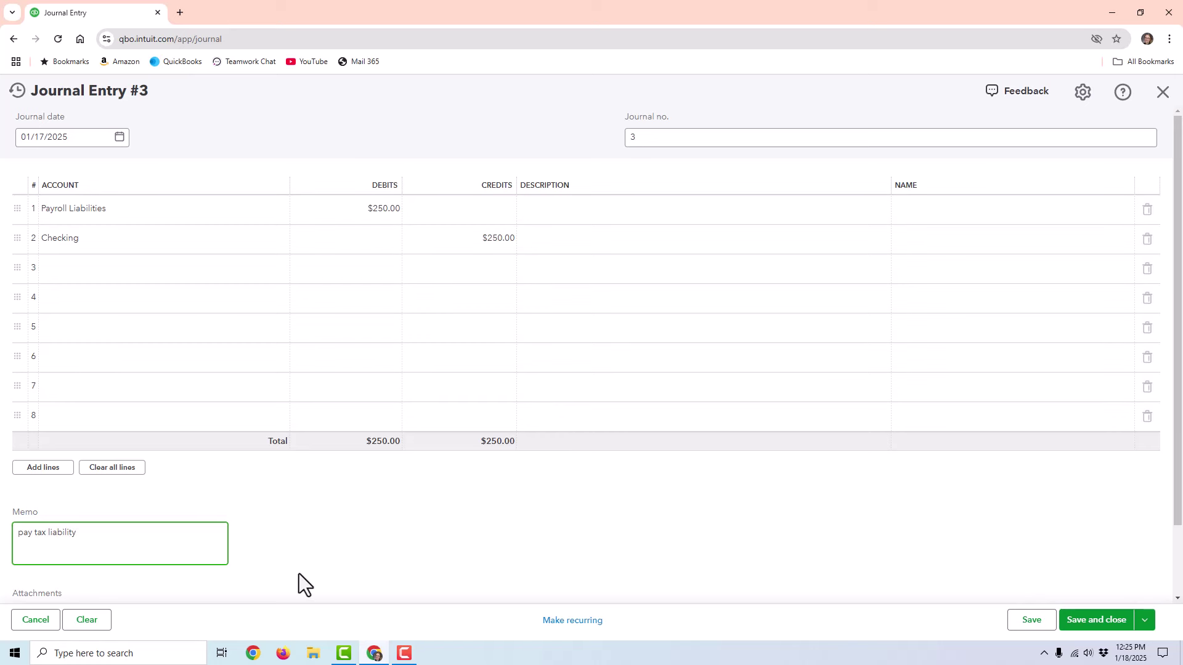
Describe both the Payroll Liabilities line and the Checking line as "pay tax liability".
click(548, 214)
text(pay tax liability)
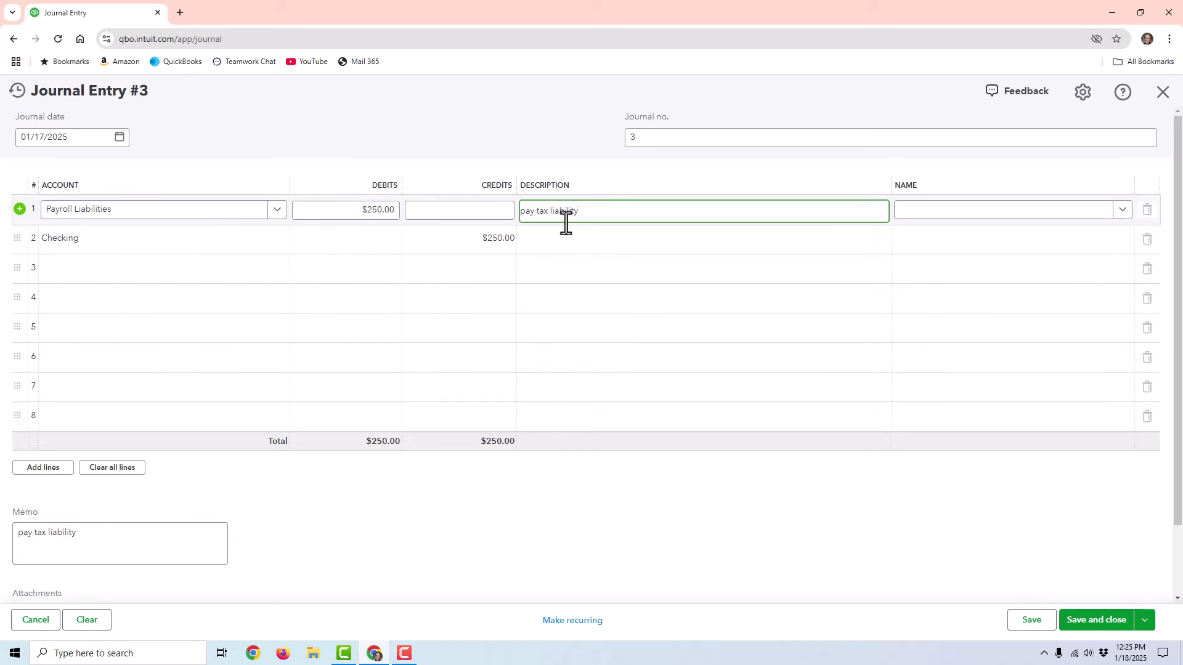
click(581, 240)
text(pay tax liability)
click(522, 491)
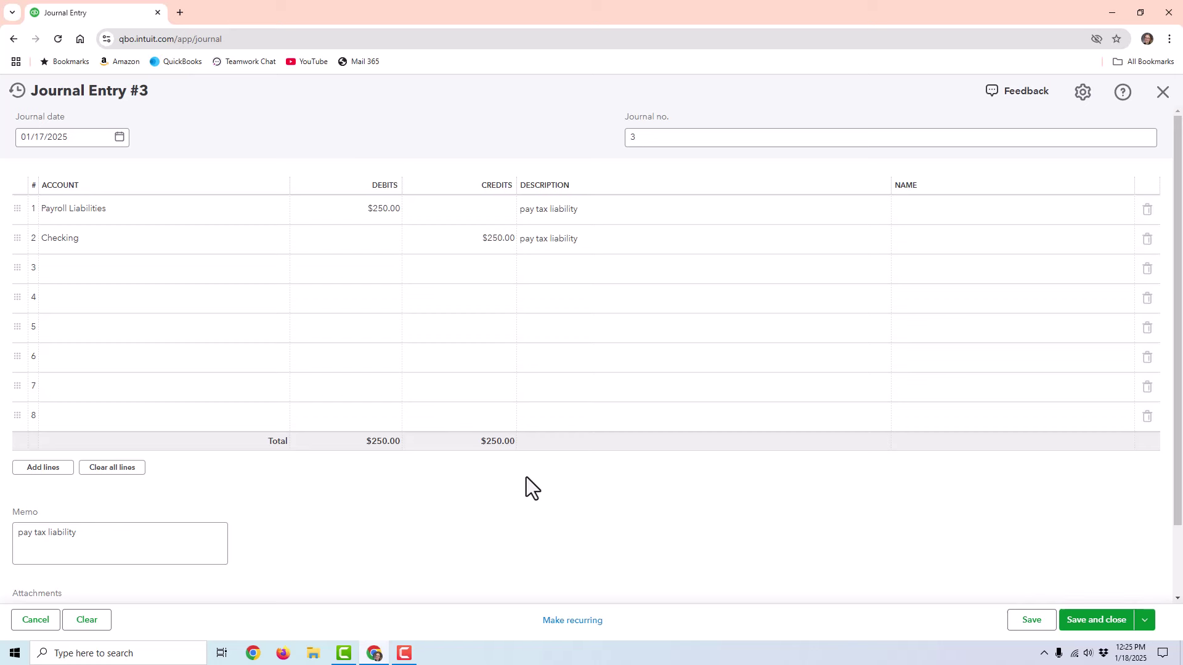